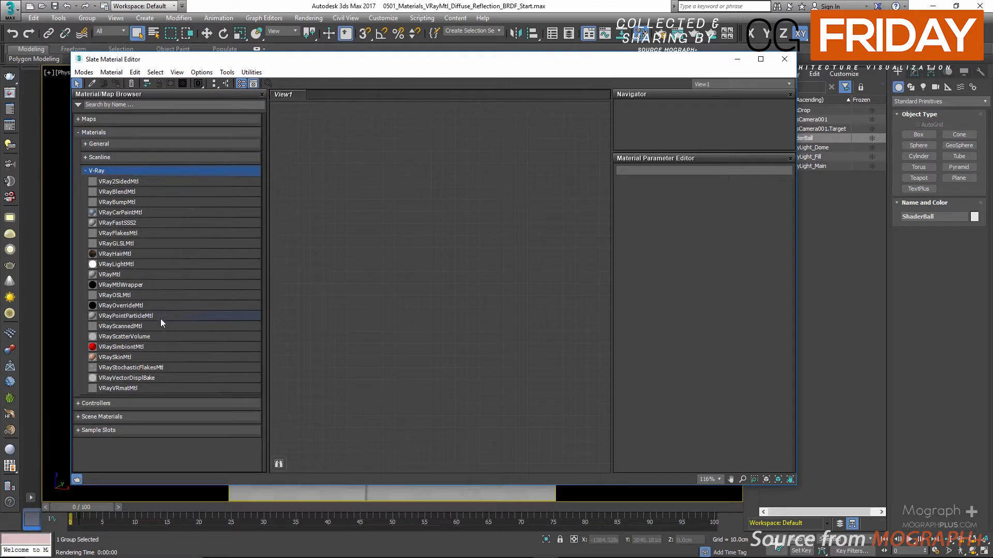
# Add a VRayMtl material node to the Slate Material Editor's node view.
pyautogui.click(98, 279)
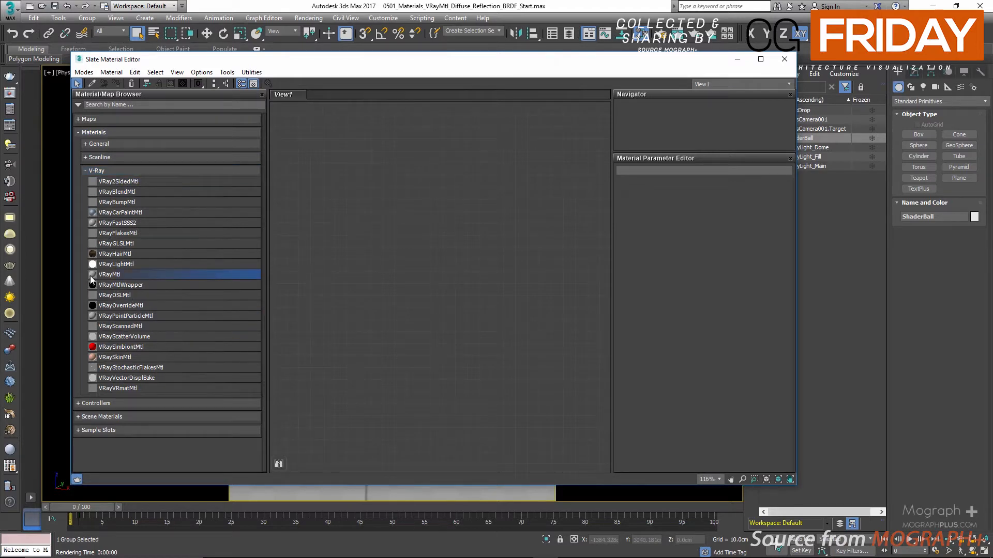
pyautogui.moveTo(92, 281); pyautogui.dragTo(499, 175)
pyautogui.moveTo(544, 61); pyautogui.dragTo(489, 63)
pyautogui.scroll(1, 389, 191)
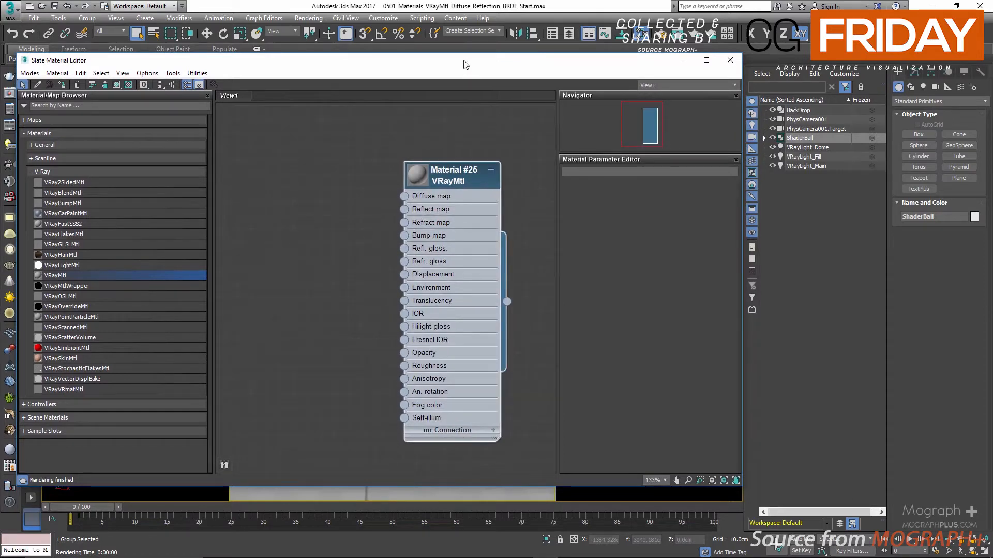
pyautogui.moveTo(466, 60); pyautogui.dragTo(239, 53)
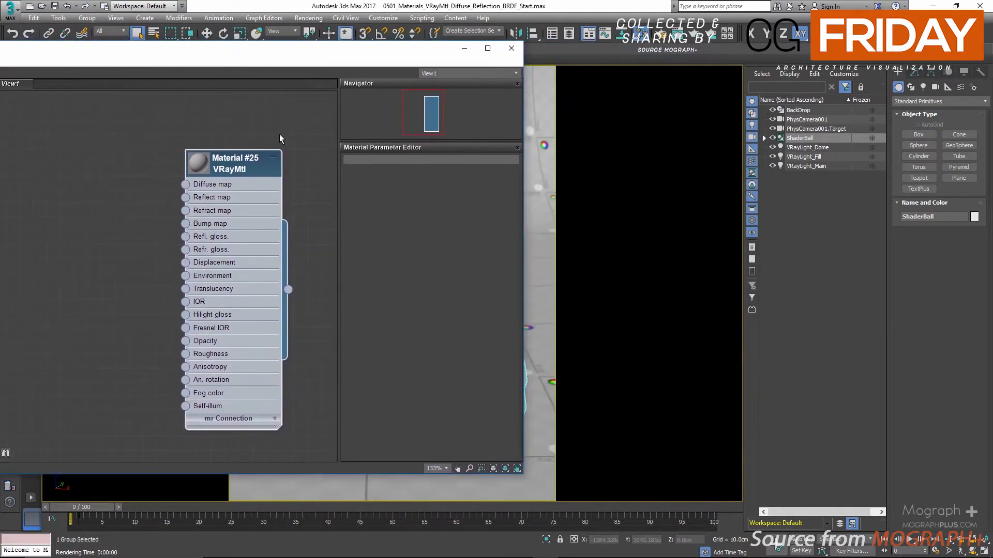
# Reposition the VRayMtl node and show its parameters, with the material editor moved to uncover the viewport.
pyautogui.moveTo(241, 166); pyautogui.dragTo(232, 143)
pyautogui.doubleClick(232, 143)
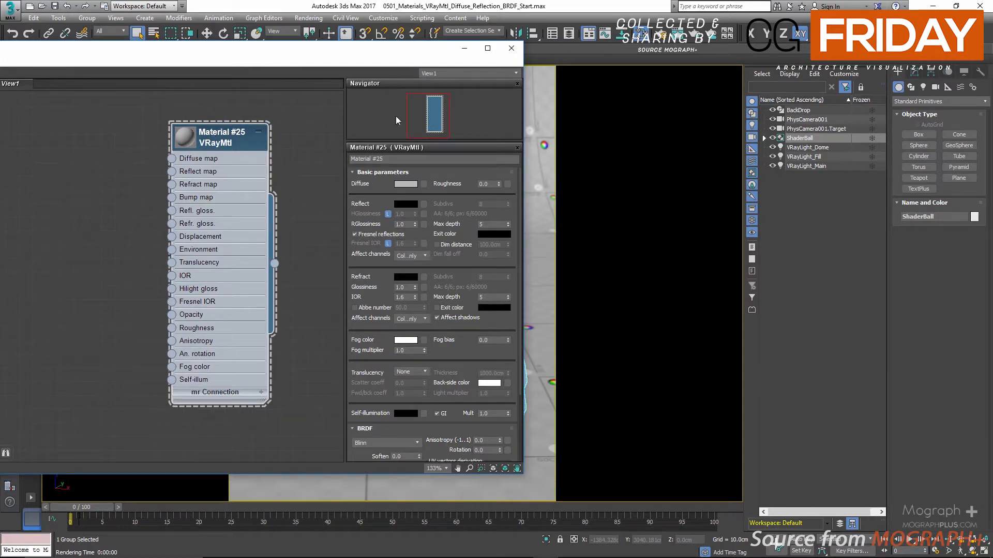
pyautogui.moveTo(407, 56); pyautogui.dragTo(363, 71)
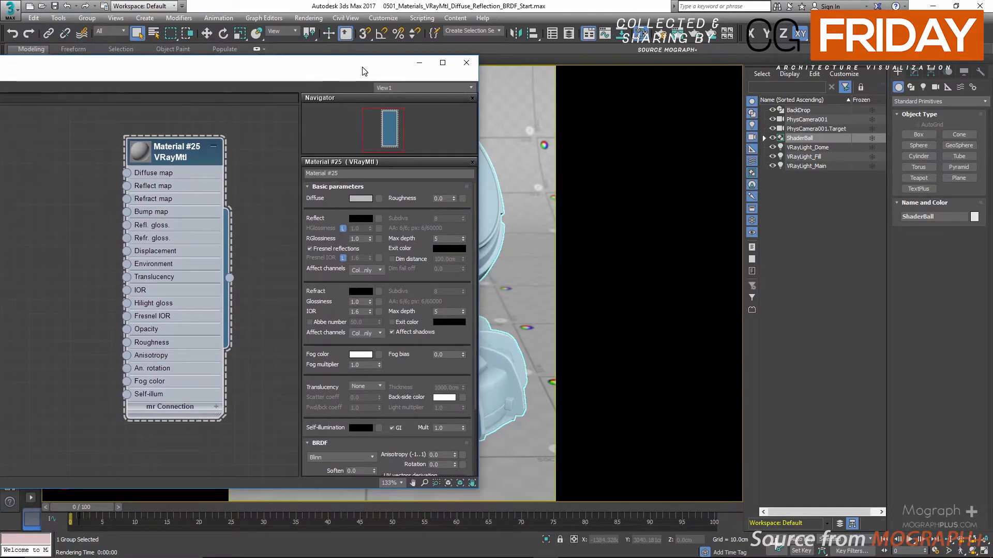
pyautogui.moveTo(363, 71); pyautogui.dragTo(363, 71)
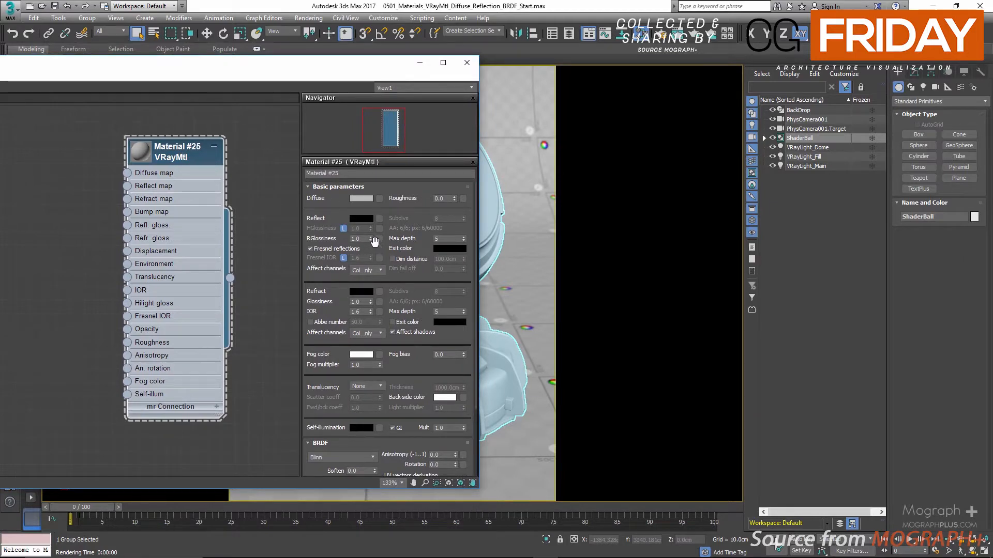
# Enlarge the VRayMtl node's preview and make the material editor taller so the whole node fits in view.
pyautogui.doubleClick(138, 151)
pyautogui.scroll(1, 95, 273)
pyautogui.moveTo(95, 273); pyautogui.dragTo(99, 239, button='middle')
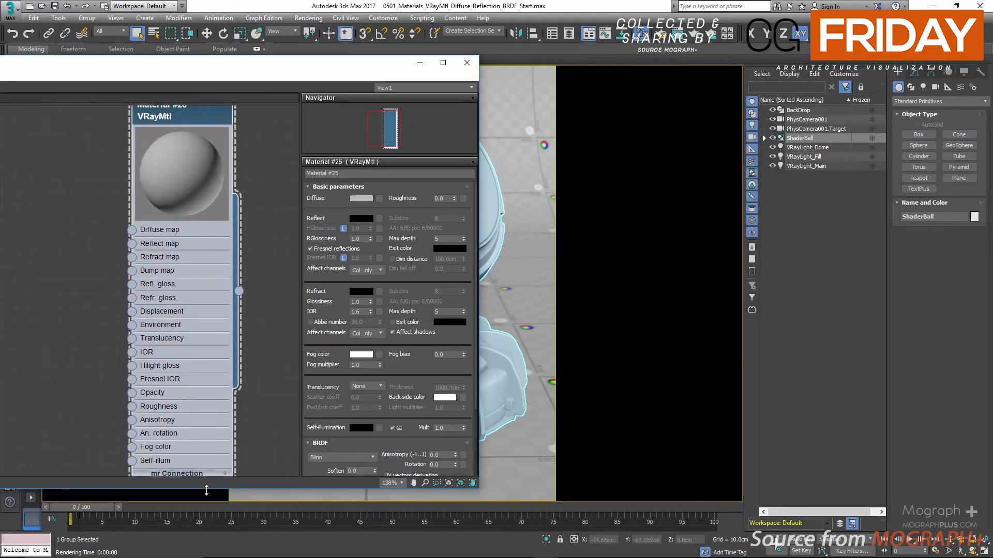
pyautogui.moveTo(209, 485); pyautogui.dragTo(219, 547)
pyautogui.moveTo(204, 108); pyautogui.dragTo(200, 146)
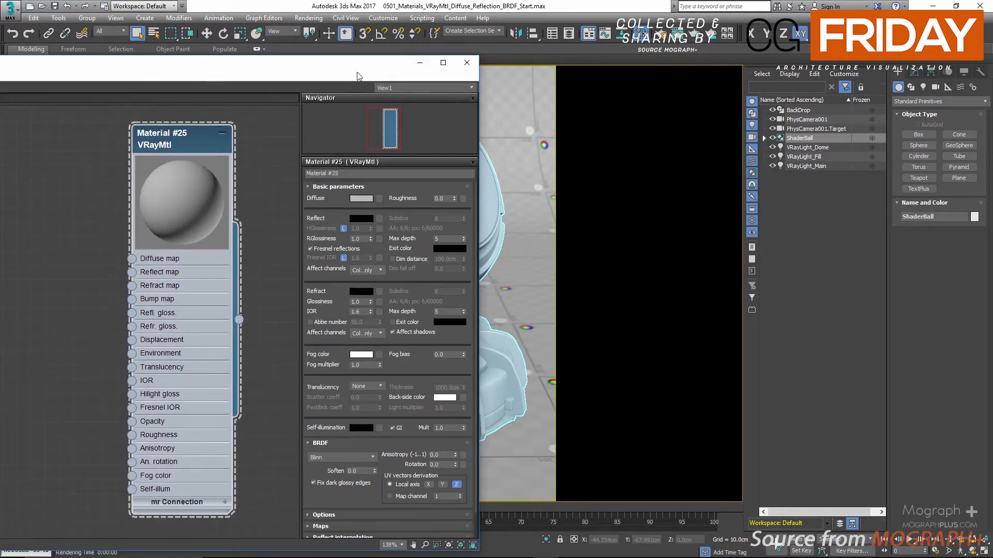
# Select the ShaderBall and assign the VRayMtl material to it.
pyautogui.click(797, 139)
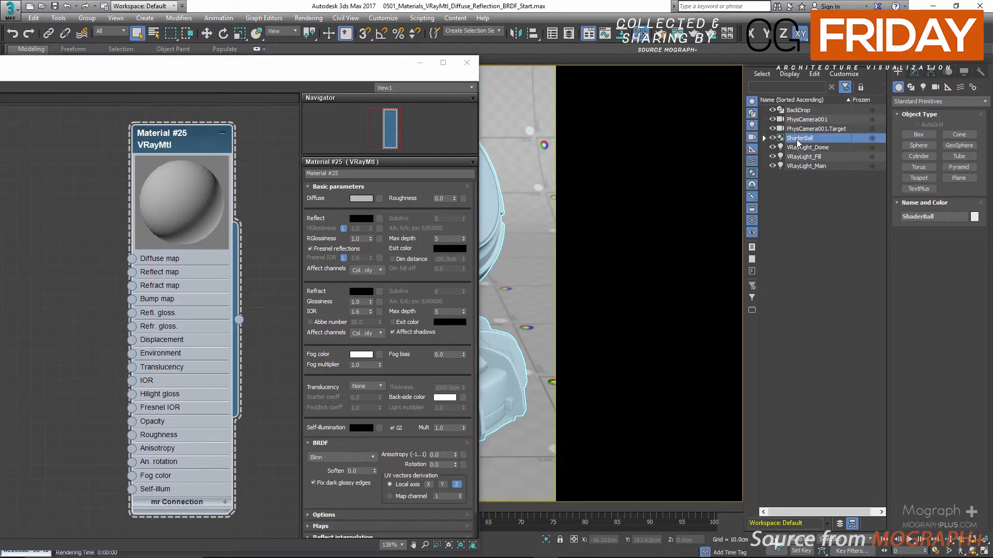
pyautogui.rightClick(174, 140)
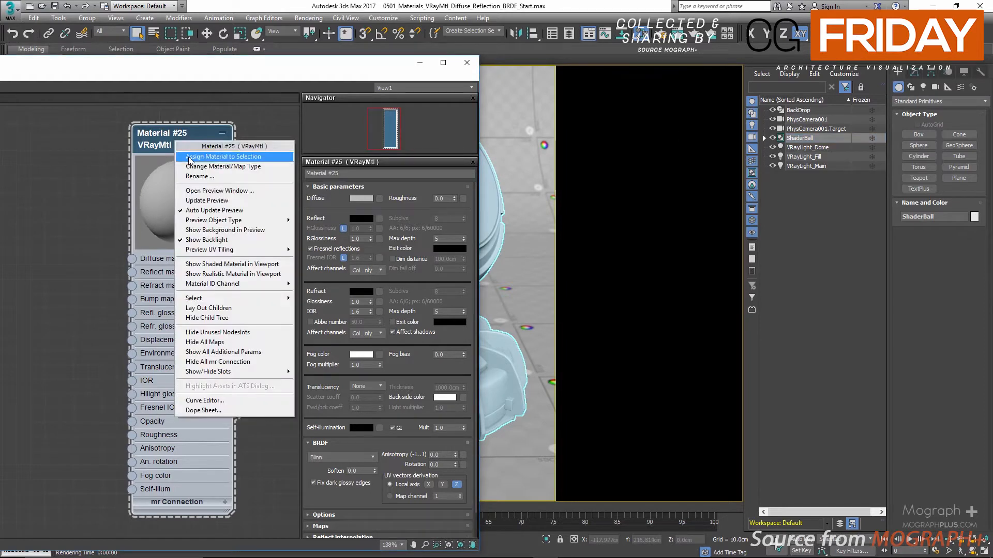
pyautogui.click(188, 158)
pyautogui.moveTo(360, 65); pyautogui.dragTo(386, 87)
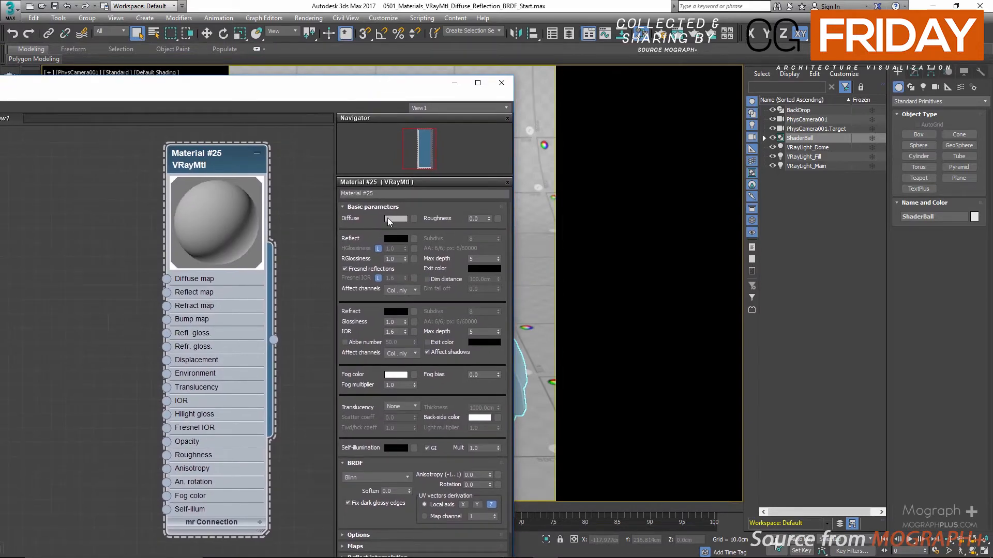
# Start an interactive render of the shader ball and place the narrowed V-Ray frame buffer beside the material editor.
pyautogui.moveTo(694, 34); pyautogui.dragTo(694, 85)
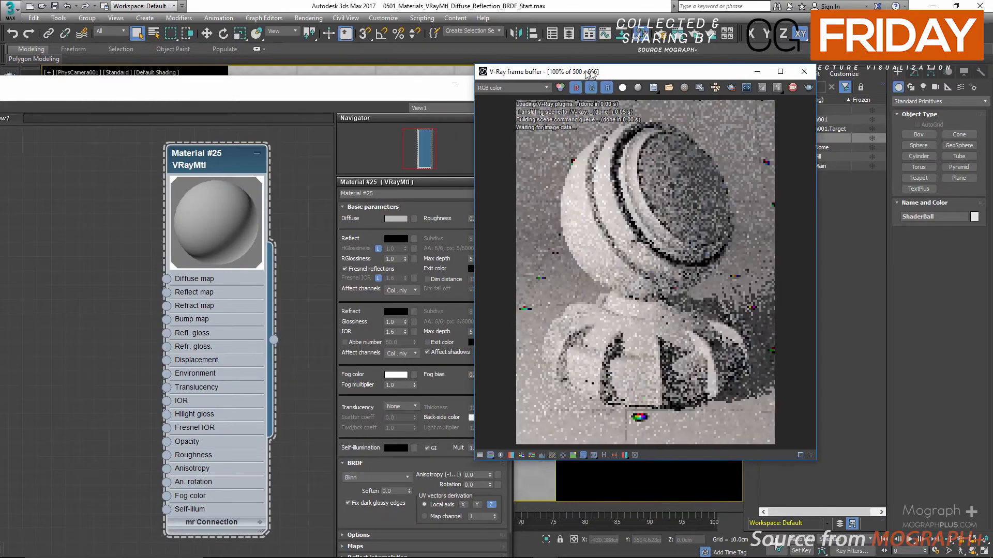
pyautogui.moveTo(588, 74); pyautogui.dragTo(640, 82)
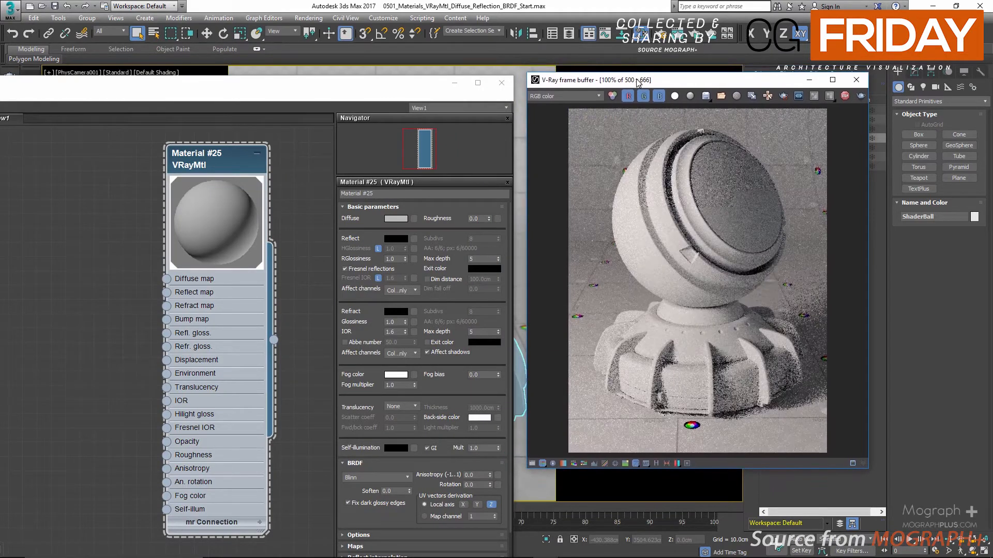
pyautogui.moveTo(639, 83); pyautogui.dragTo(640, 87)
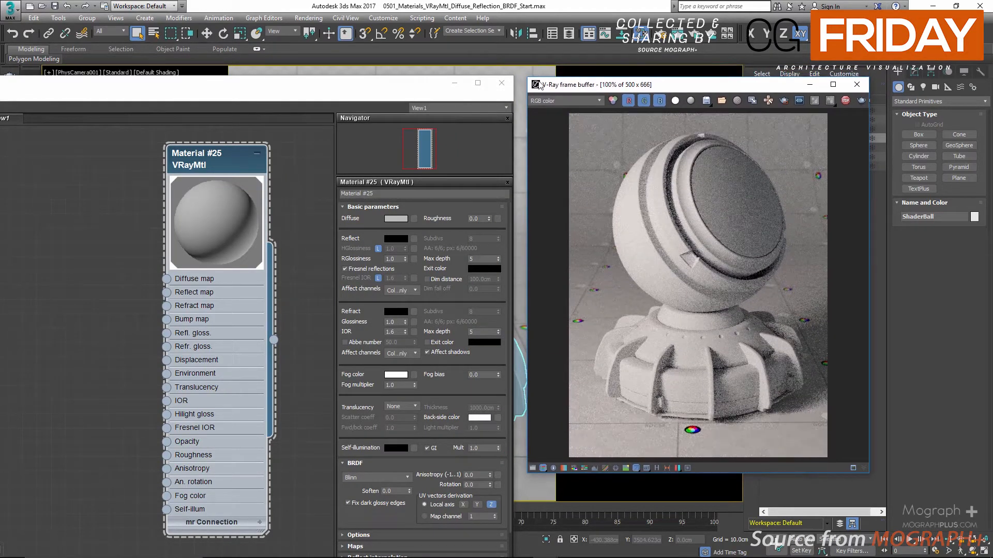
pyautogui.moveTo(528, 76); pyautogui.dragTo(579, 80)
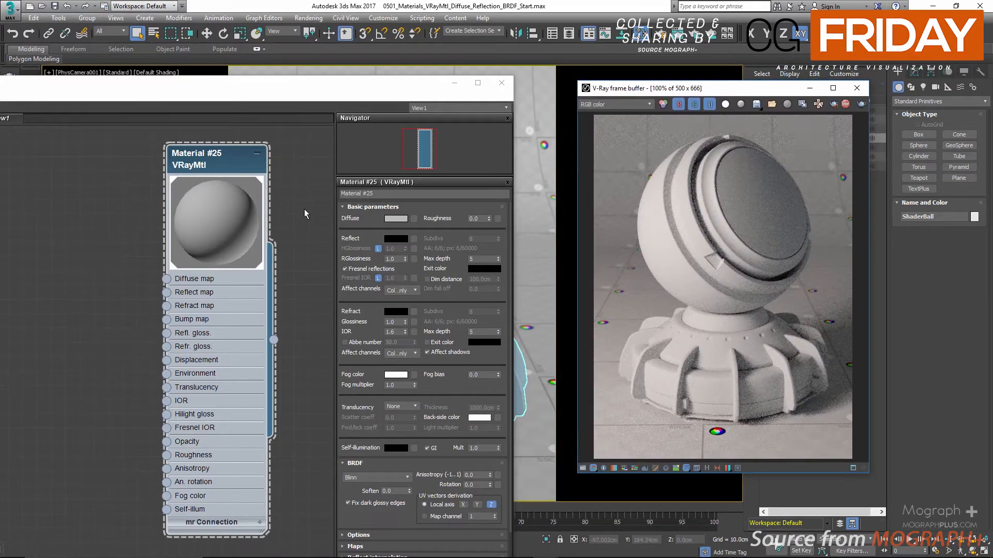
# Try several diffuse hues on the material and settle on a turquoise with hue 117, saturation 182 and value 185.
pyautogui.click(389, 218)
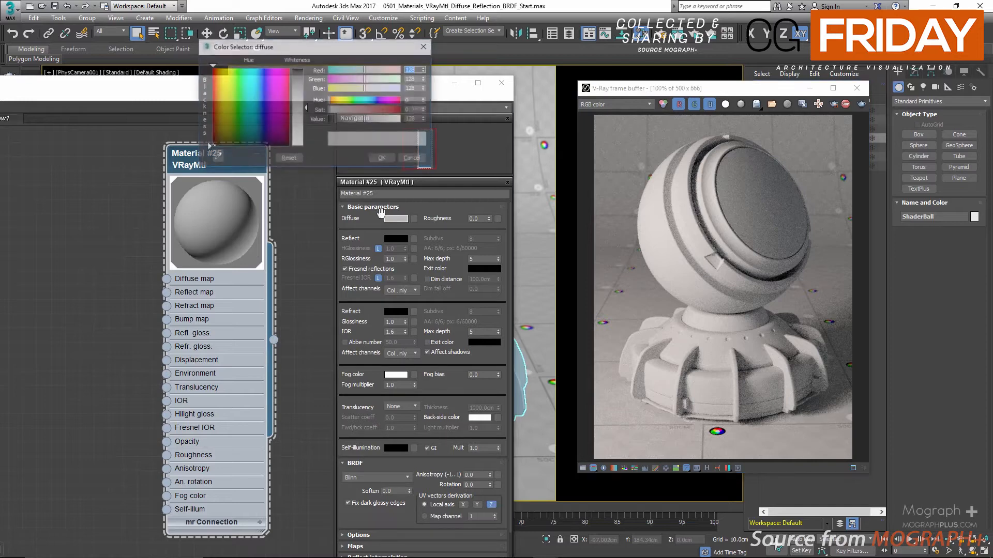
pyautogui.click(388, 110)
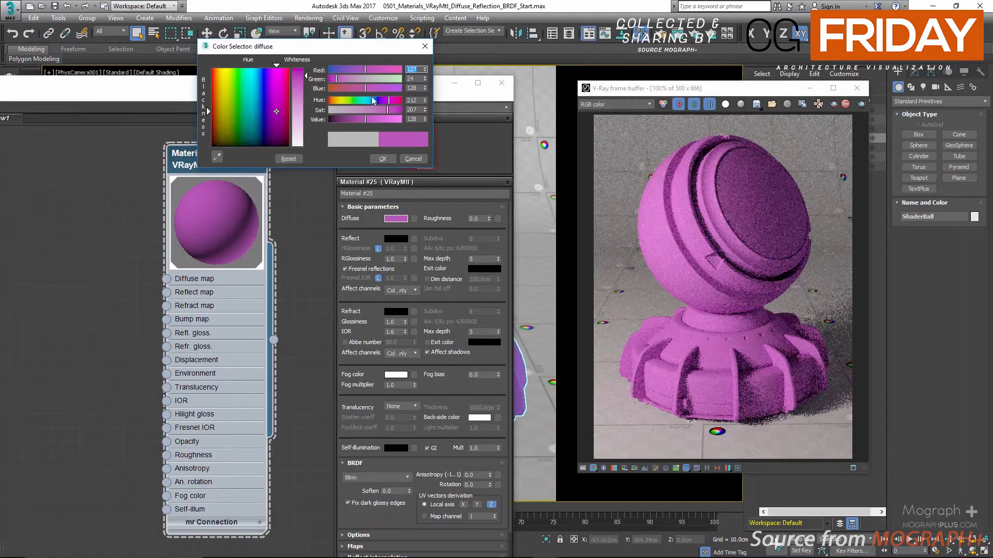
pyautogui.click(366, 100)
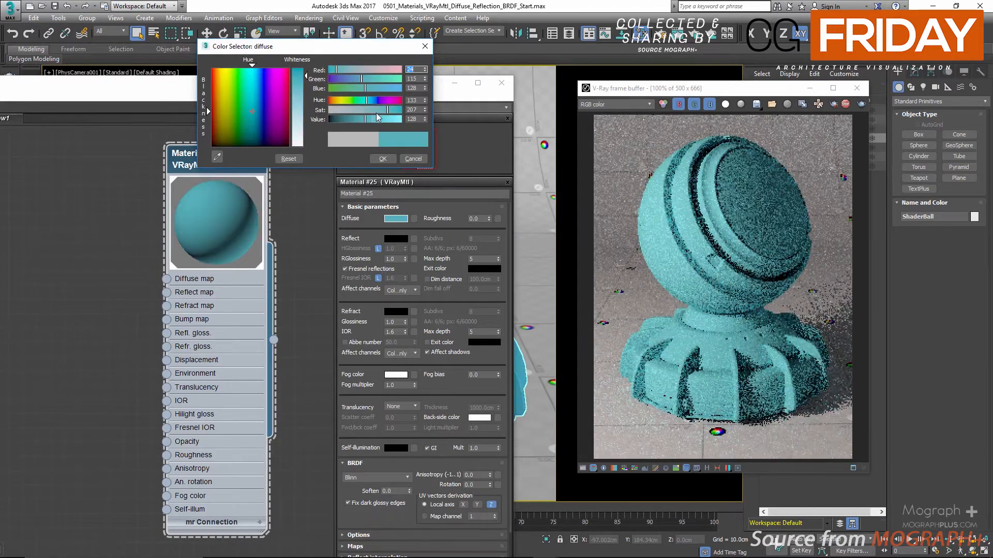
pyautogui.click(334, 99)
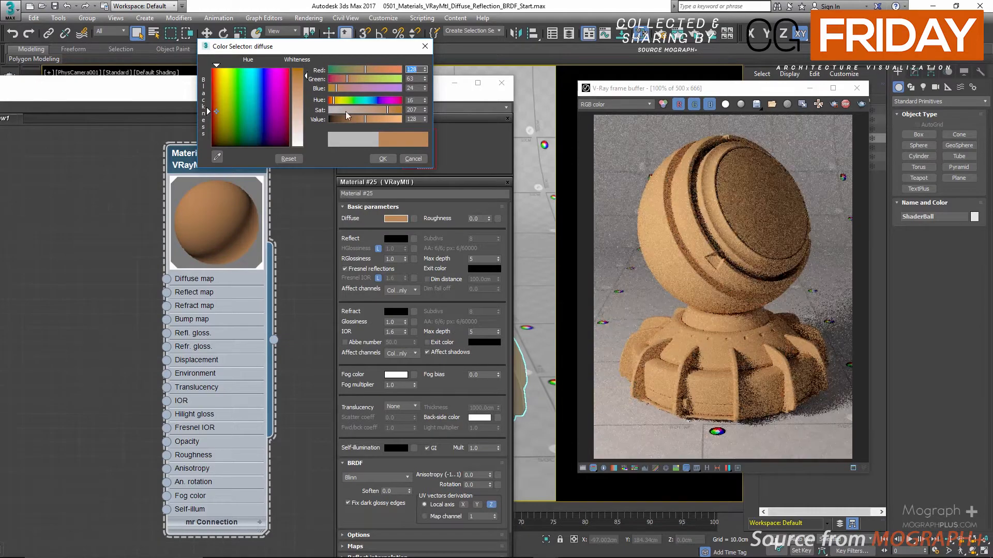
pyautogui.click(350, 99)
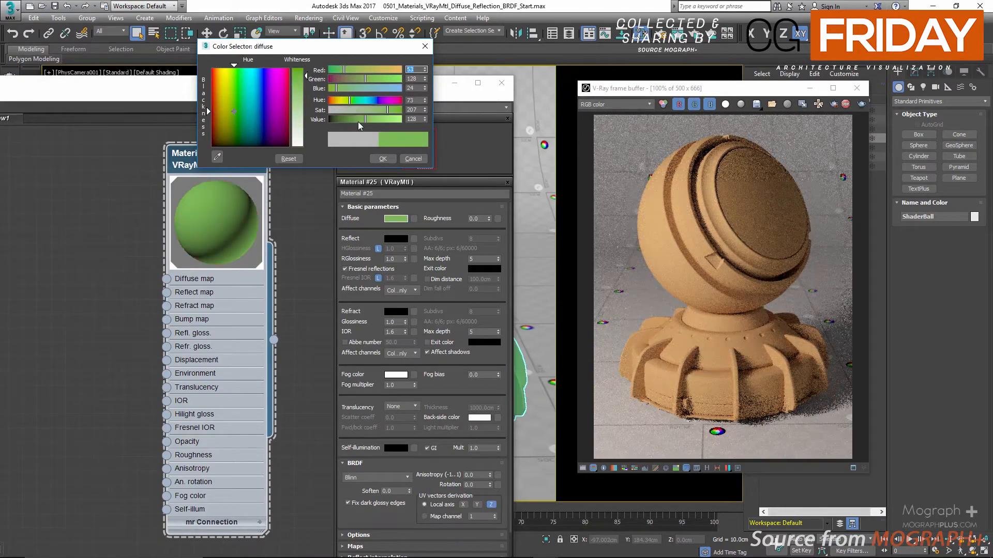
pyautogui.click(380, 78)
pyautogui.click(371, 88)
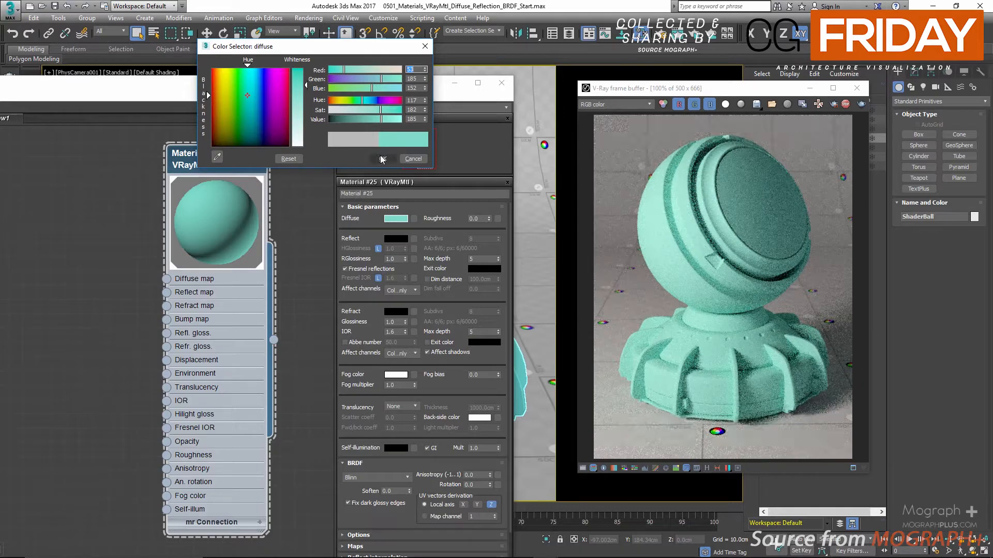
pyautogui.click(382, 158)
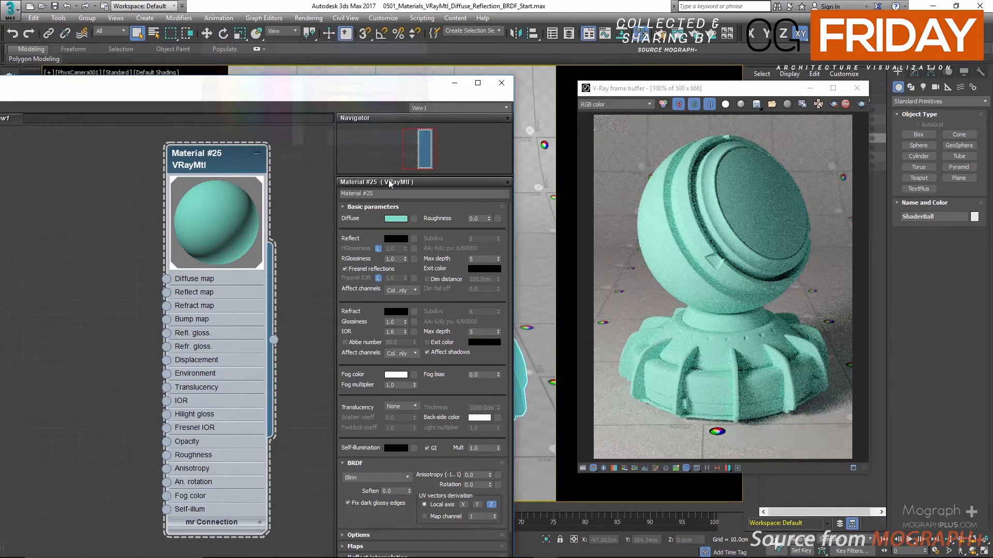
# Load the image wood_Parquet_V02.png as a Bitmap map in the material's Diffuse slot.
pyautogui.click(414, 219)
pyautogui.click(276, 114)
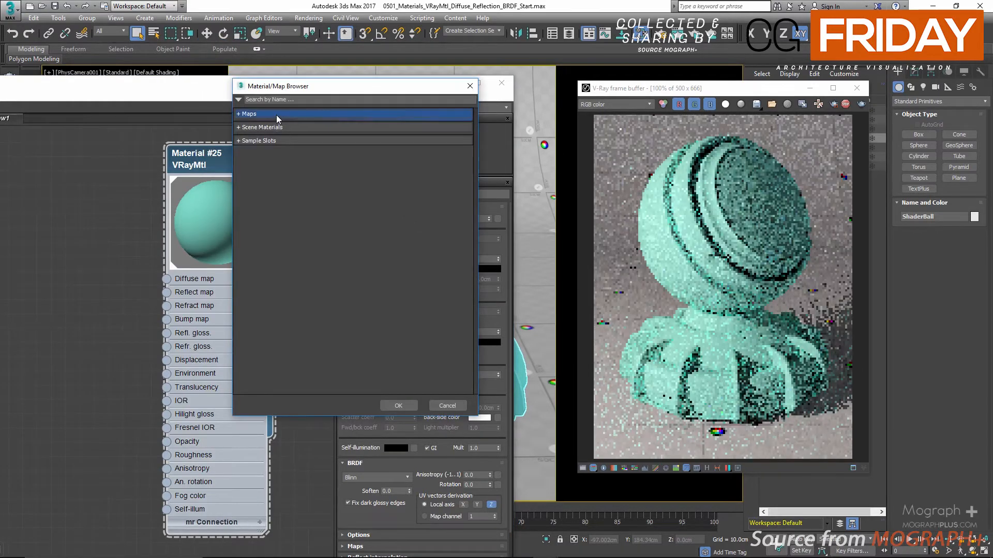
pyautogui.click(275, 140)
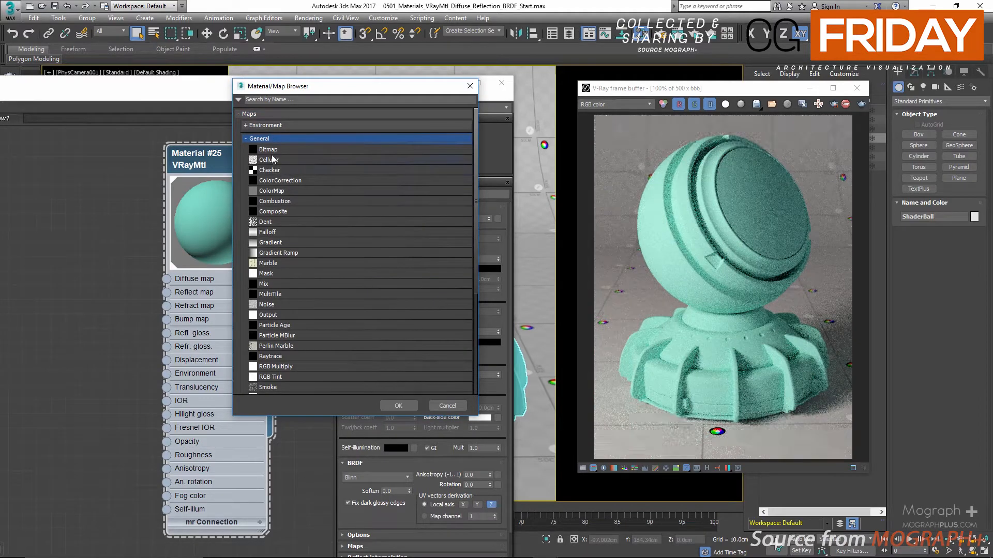
pyautogui.doubleClick(272, 151)
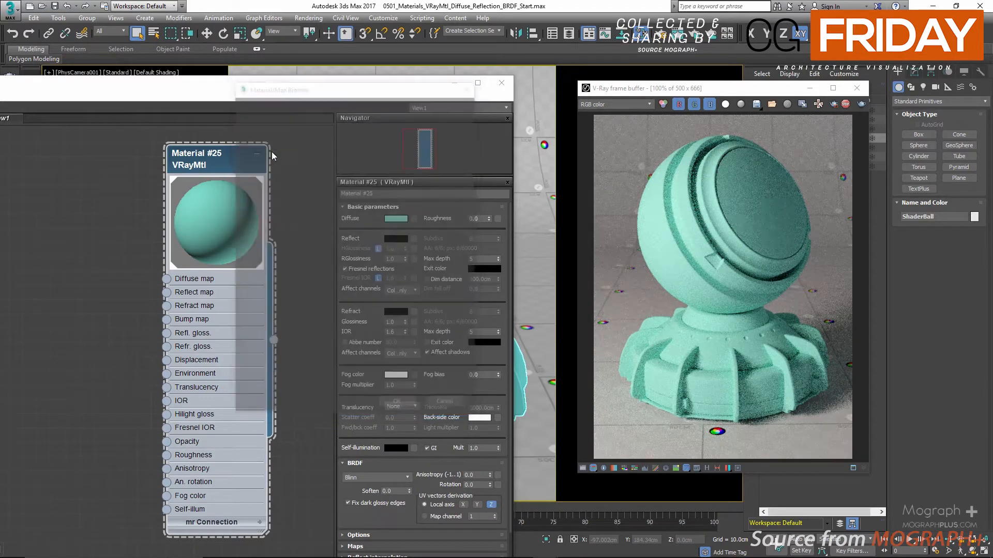
pyautogui.scroll(-5, 333, 251)
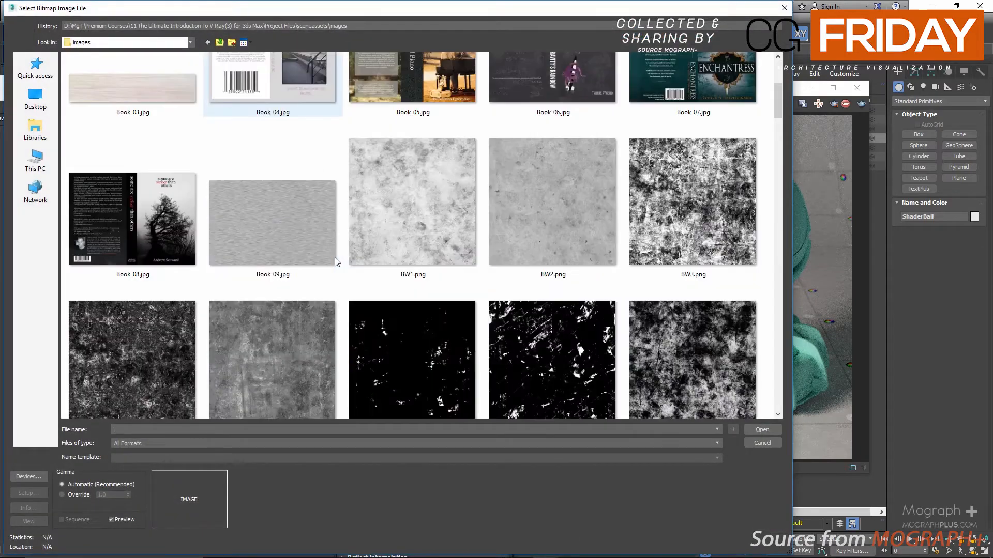
pyautogui.scroll(-15, 362, 245)
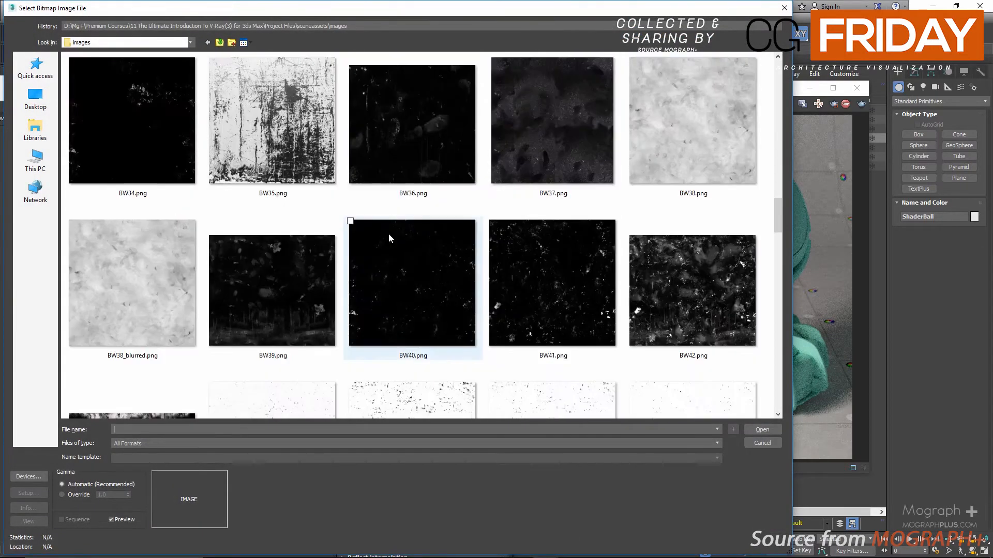
pyautogui.scroll(-10, 388, 238)
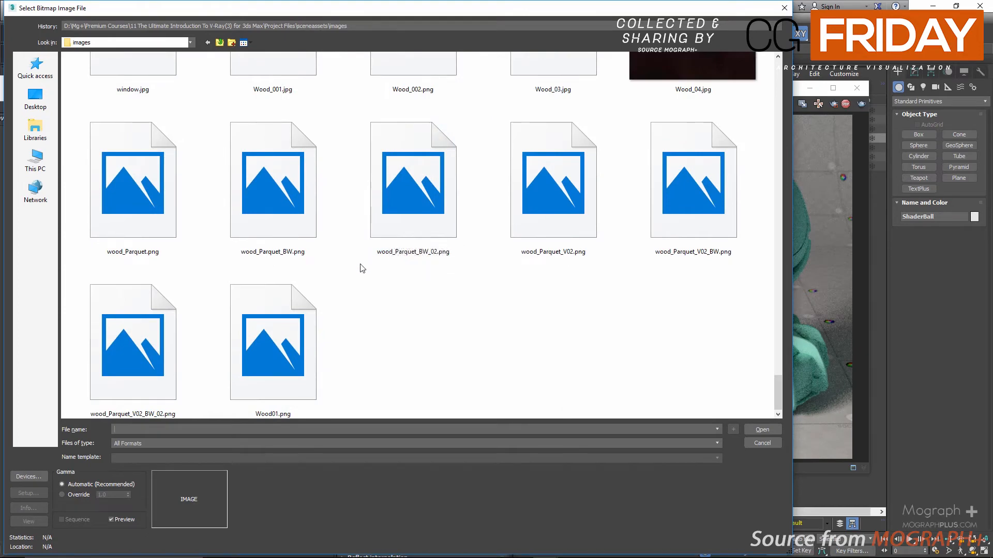
pyautogui.click(418, 217)
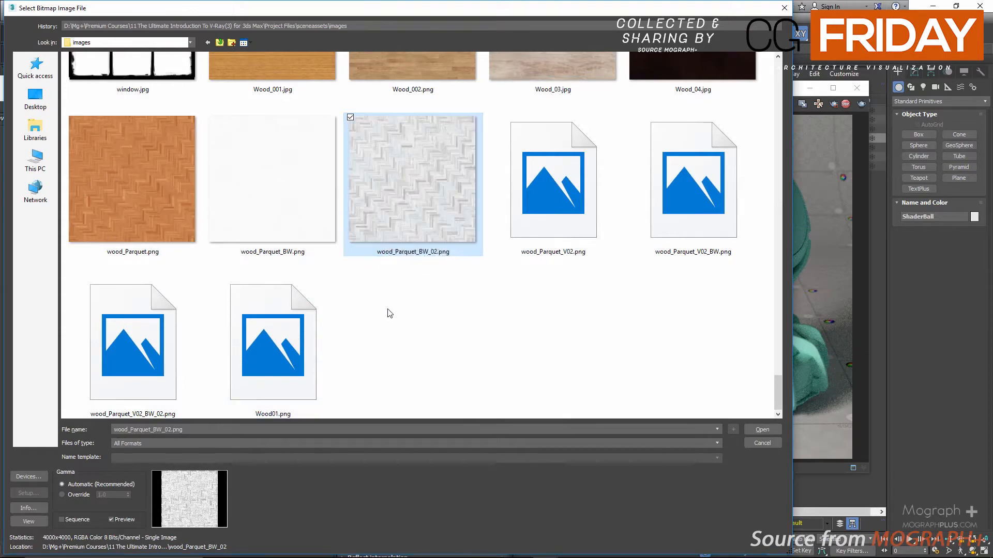
pyautogui.click(532, 187)
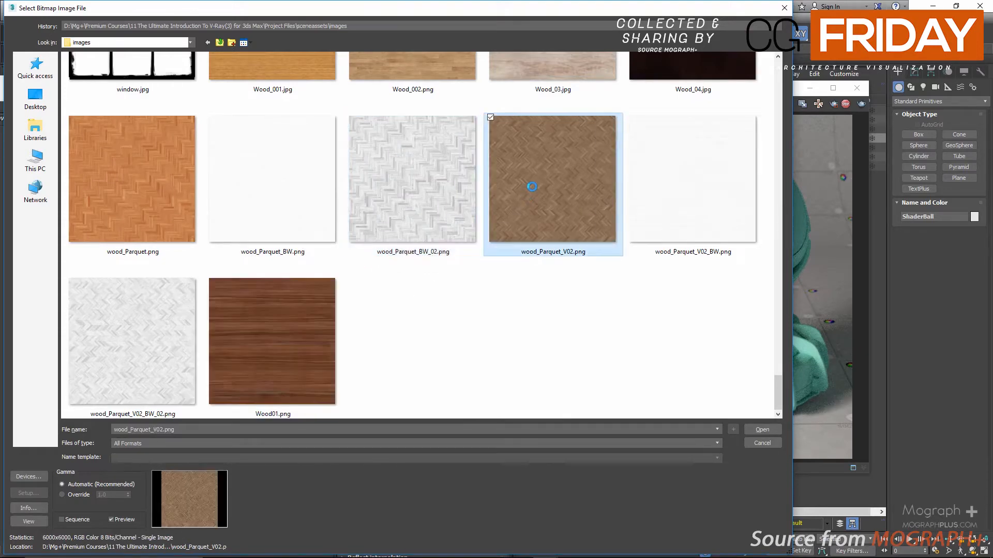
pyautogui.doubleClick(532, 187)
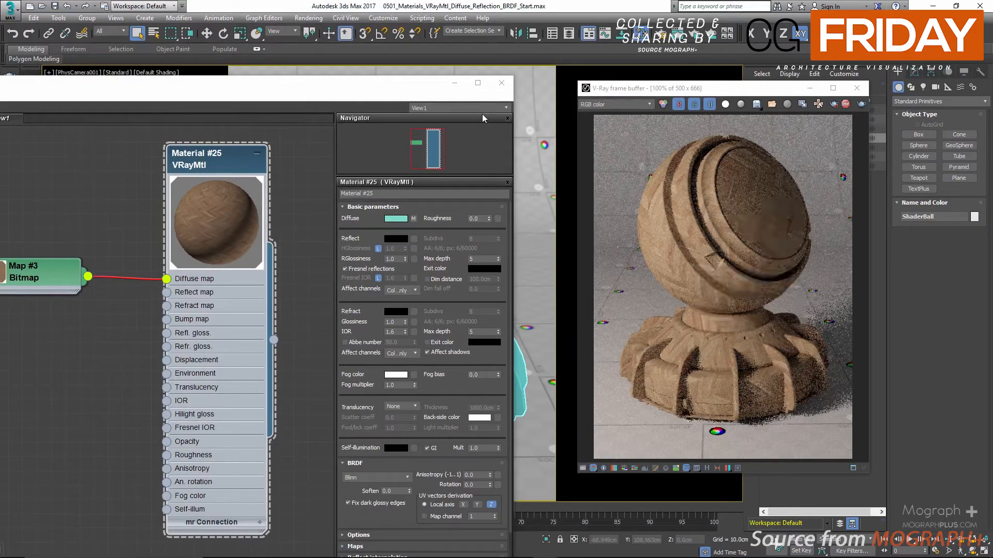
# Change the diffuse color under the bitmap to green with hue 73, saturation 240 and value 133.
pyautogui.click(396, 217)
pyautogui.moveTo(353, 102)
pyautogui.mouseDown()
pyautogui.moveTo(396, 110)
pyautogui.moveTo(349, 101)
pyautogui.mouseUp()
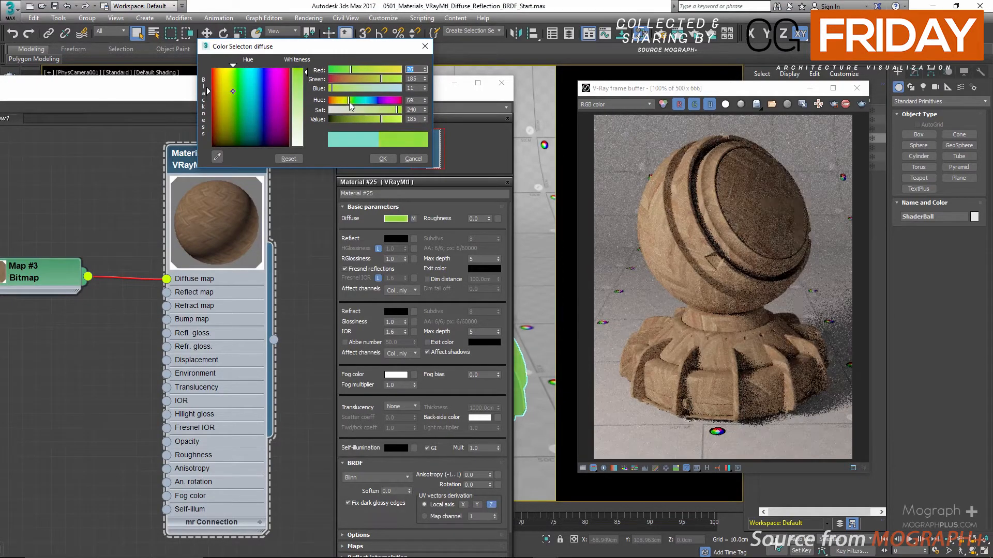
pyautogui.click(368, 120)
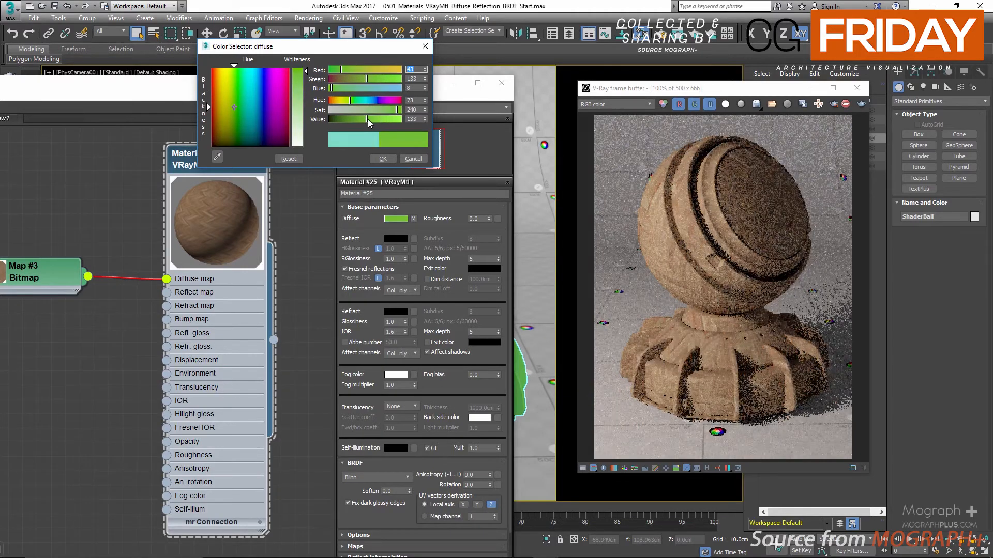
pyautogui.click(382, 159)
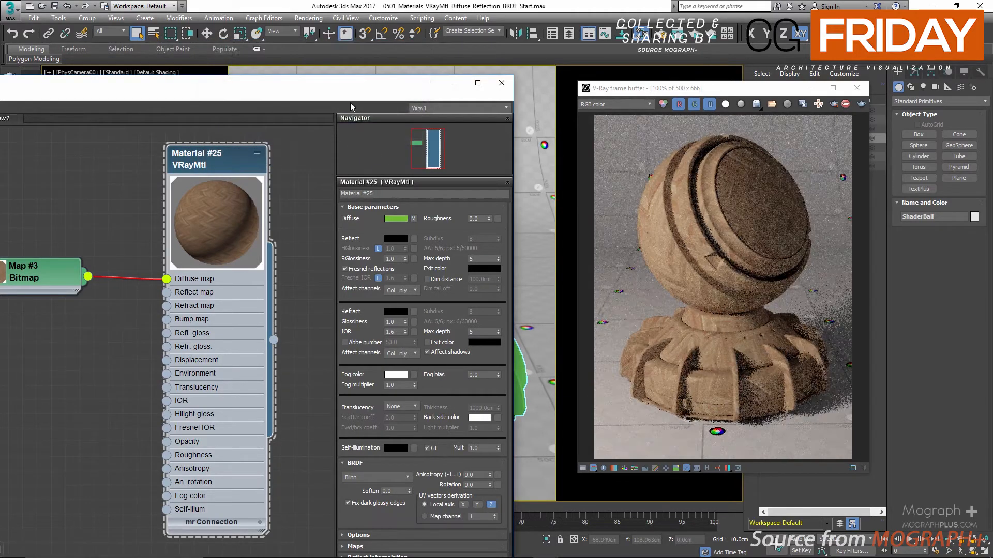
# Move the material editor to reveal the Bitmap node, reposition the node slightly and show its parameters.
pyautogui.moveTo(362, 90); pyautogui.dragTo(439, 65)
pyautogui.click(140, 253)
pyautogui.moveTo(142, 257); pyautogui.dragTo(150, 256)
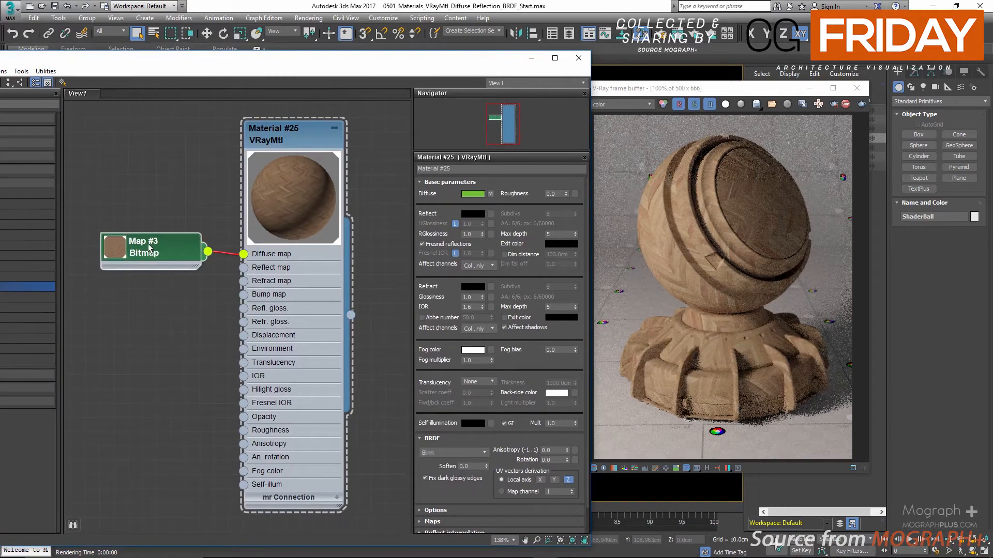
pyautogui.doubleClick(148, 243)
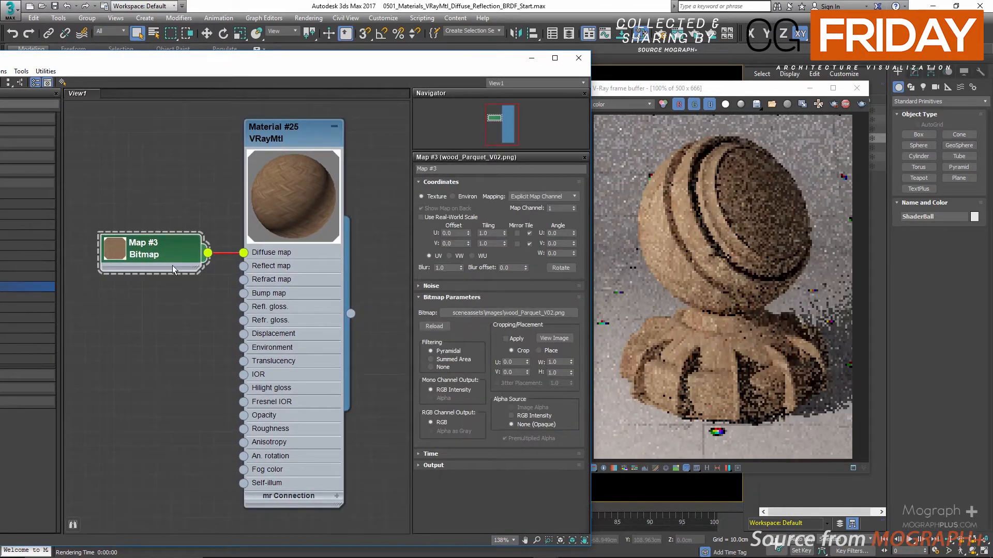
# Shift the Bitmap node and the material editor window slightly, and switch between the Bitmap and VRayMtl parameters, ending on the material.
pyautogui.moveTo(178, 238); pyautogui.dragTo(163, 238)
pyautogui.doubleClick(283, 138)
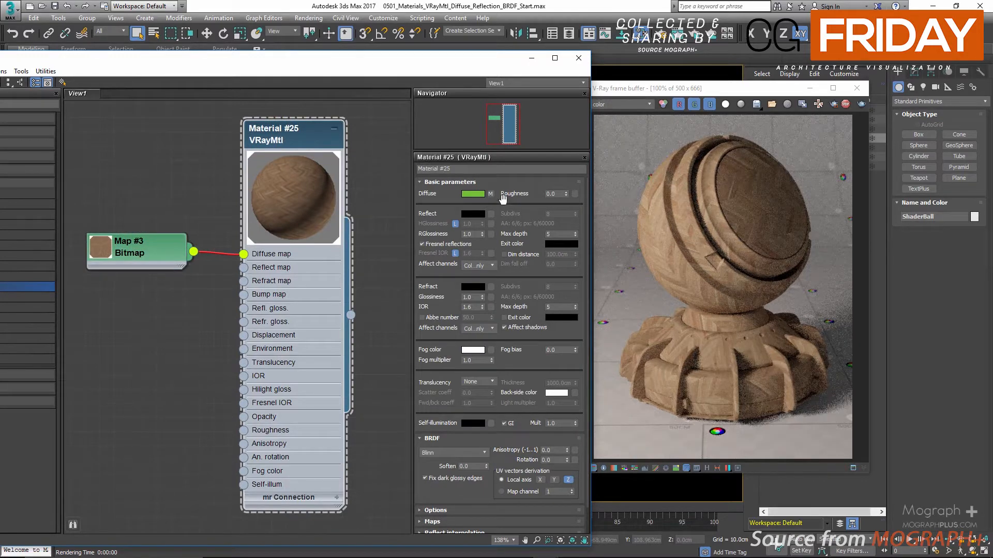
pyautogui.click(490, 194)
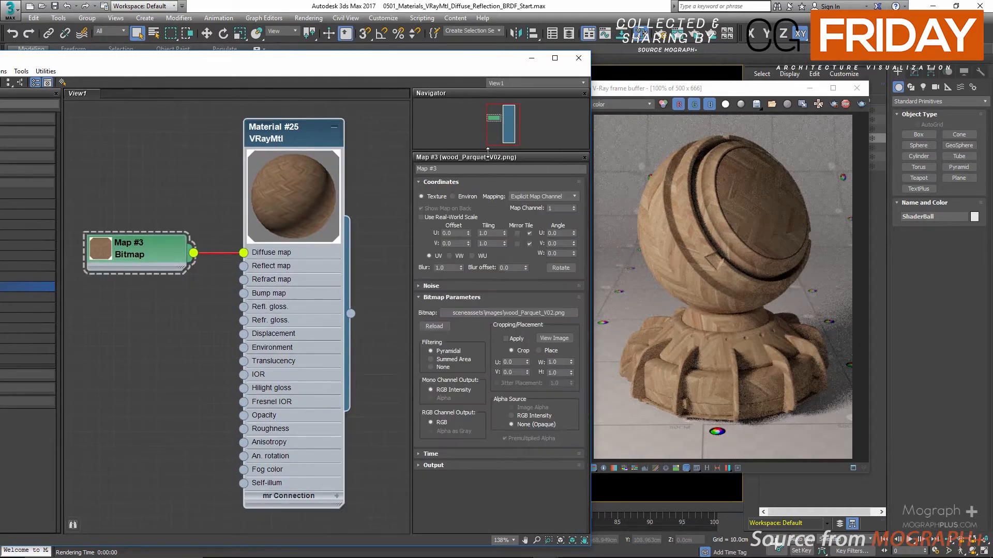
pyautogui.click(309, 132)
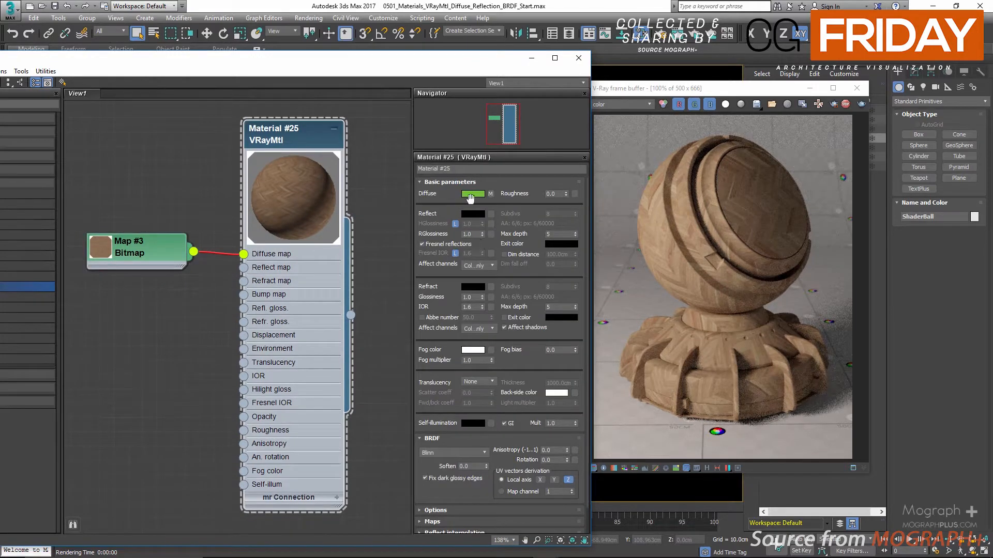
pyautogui.moveTo(478, 64); pyautogui.dragTo(432, 65)
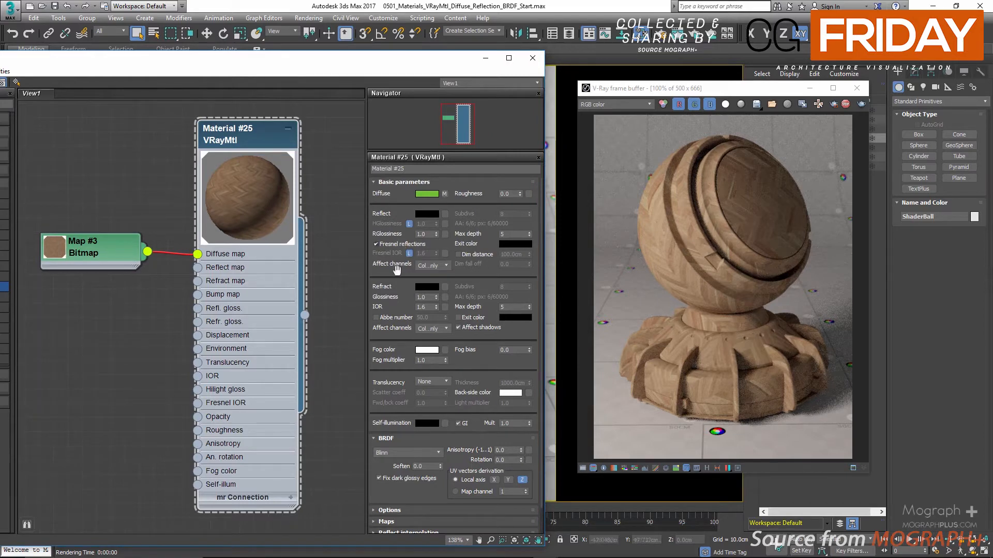
# Expand the material's Maps section and try Diffuse map amounts of 0 and 50 before restoring 100.
pyautogui.moveTo(396, 270); pyautogui.dragTo(436, 150)
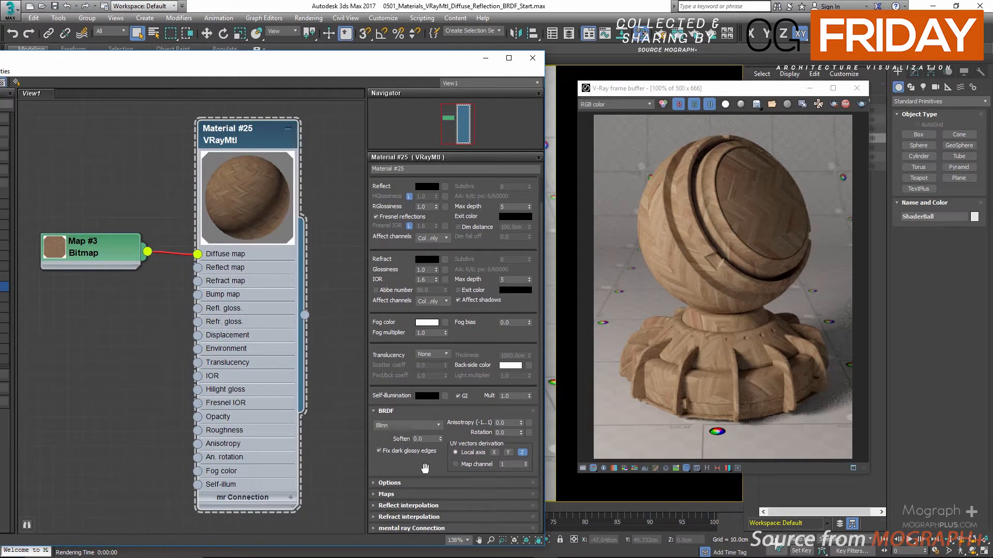
pyautogui.click(420, 493)
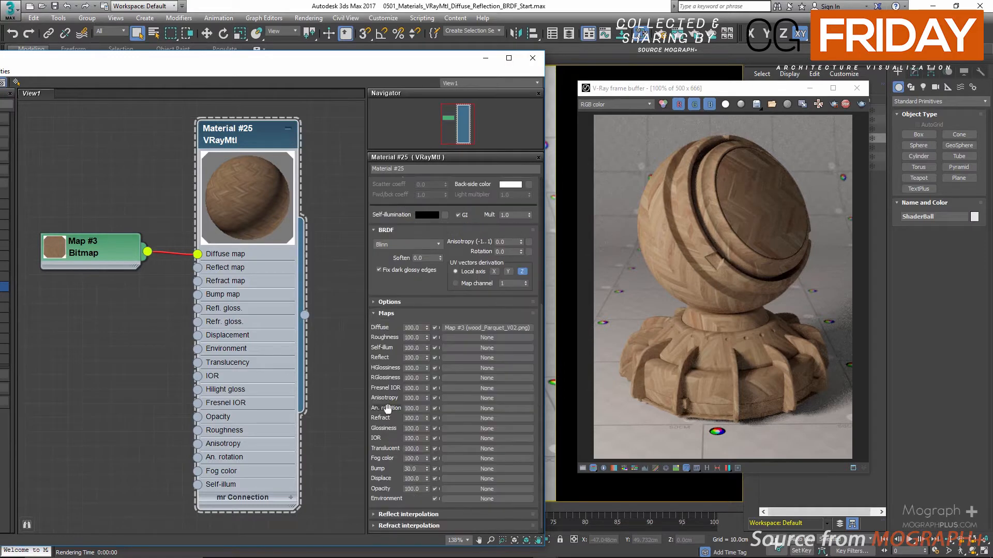
pyautogui.doubleClick(415, 327)
pyautogui.write('0')
pyautogui.press('Return')
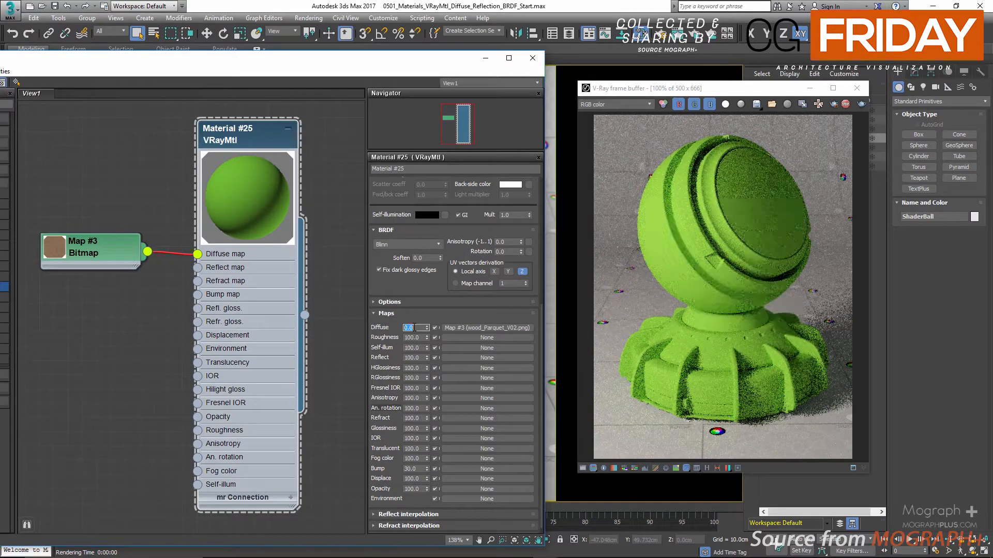
pyautogui.write('50')
pyautogui.press('Return')
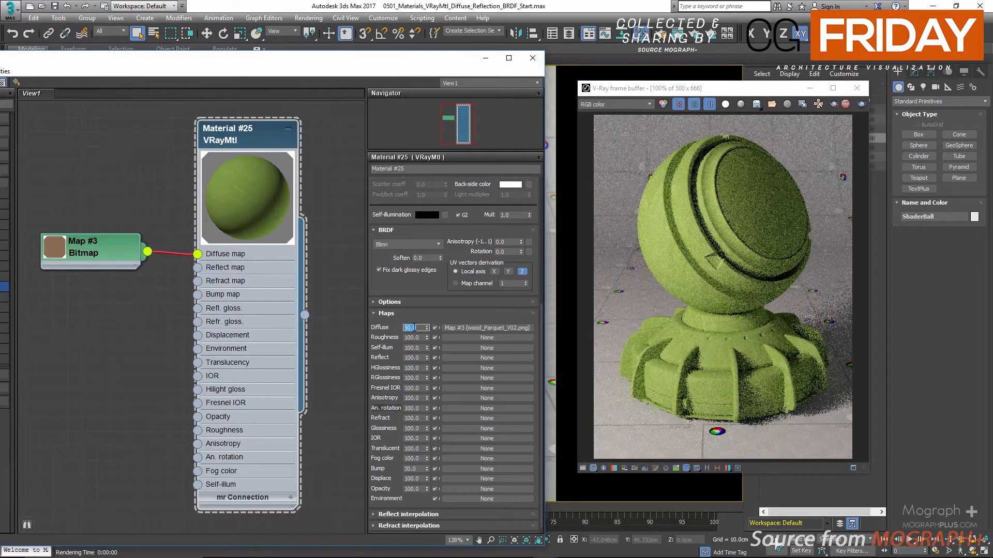
pyautogui.write('100')
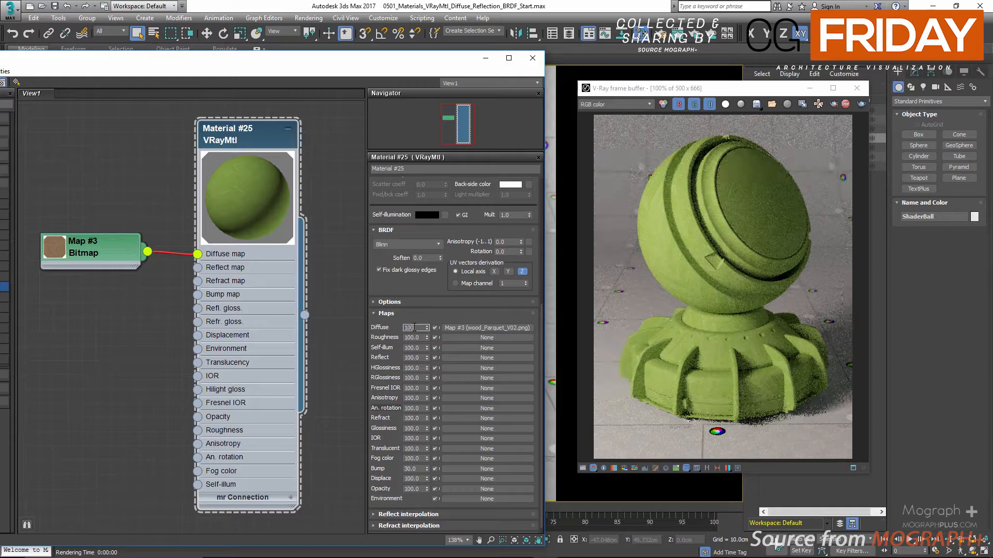
pyautogui.press('Return')
# Lower the saturation of the material's green diffuse color slightly and accept the color.
pyautogui.moveTo(420, 288); pyautogui.dragTo(437, 429)
pyautogui.scroll(3, 428, 186)
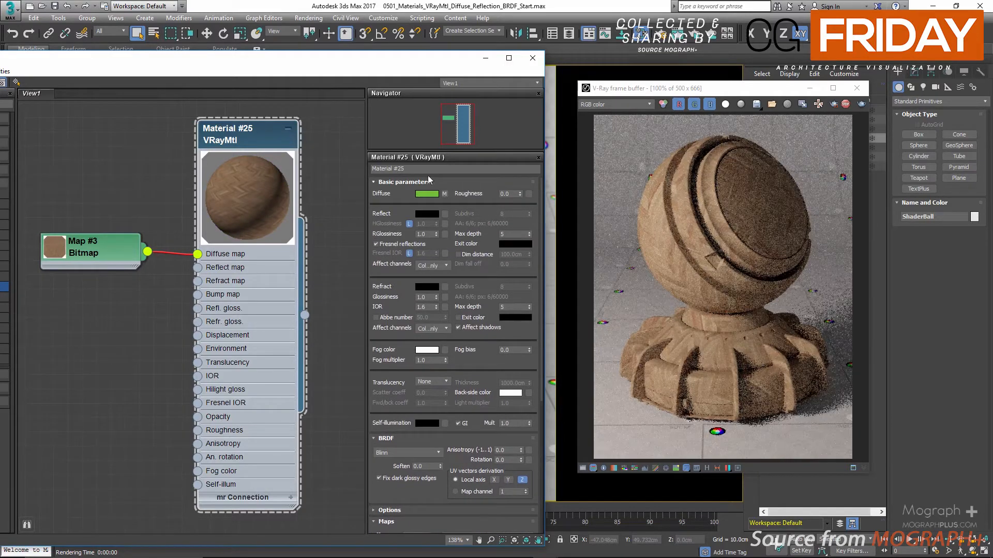
pyautogui.click(427, 195)
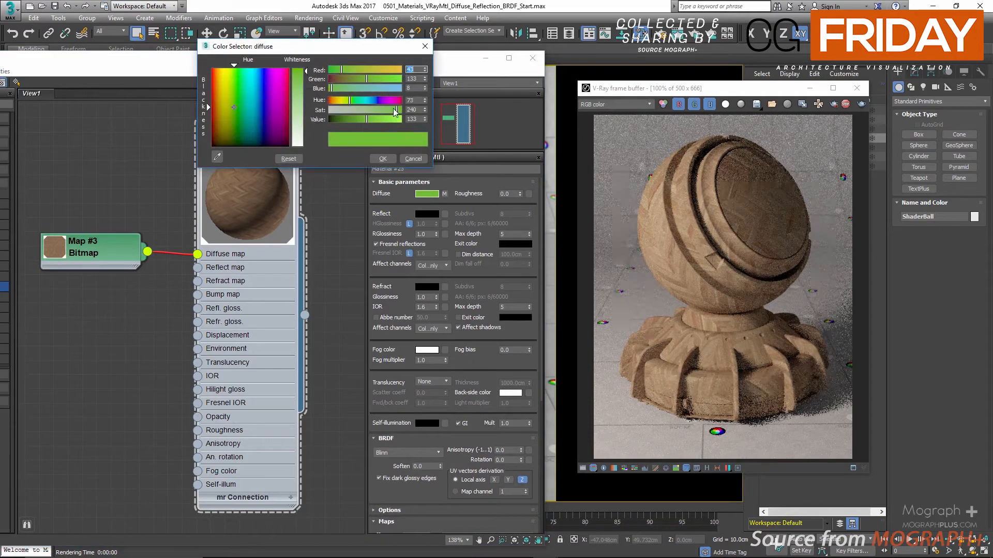
pyautogui.click(383, 159)
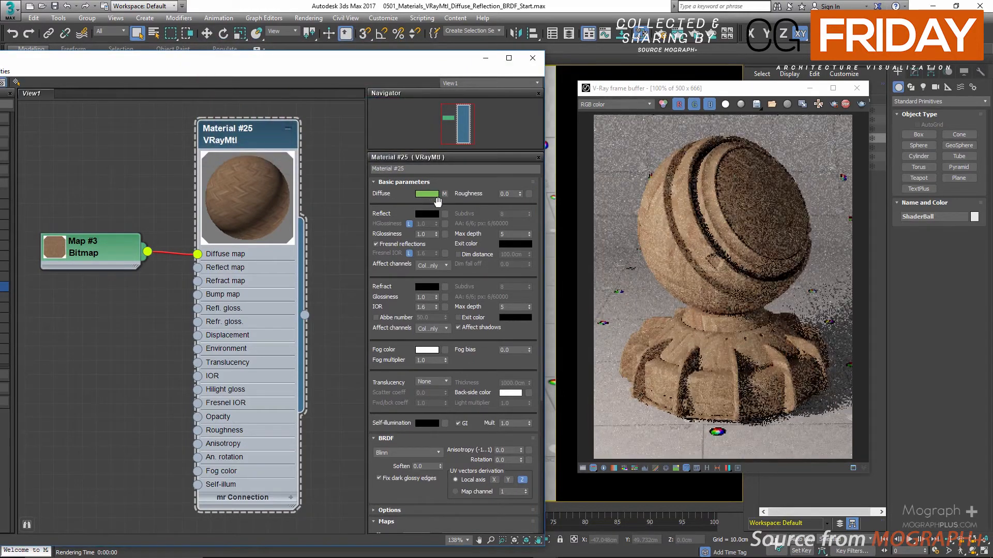
# Remove the wood texture from the diffuse slot by deleting the Bitmap node.
pyautogui.rightClick(444, 195)
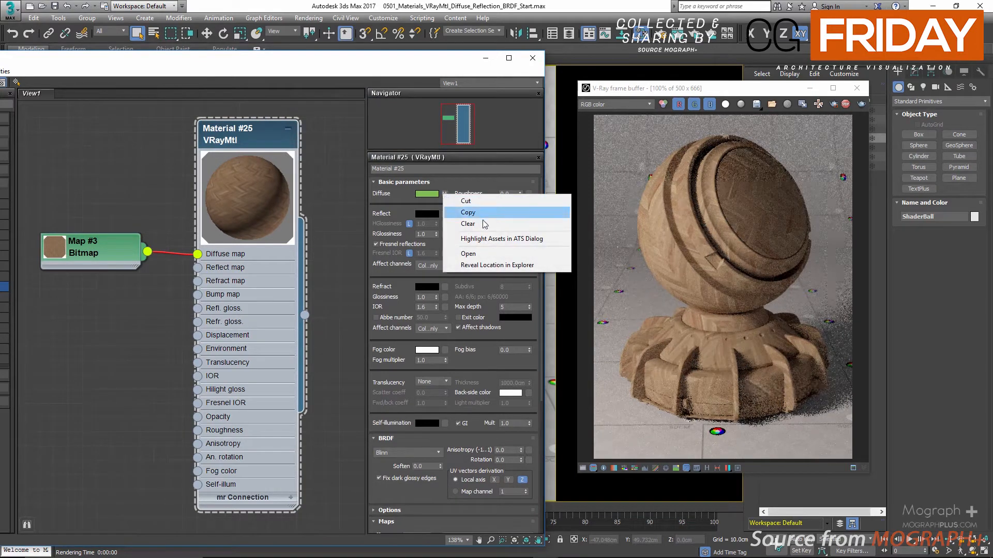
pyautogui.click(134, 182)
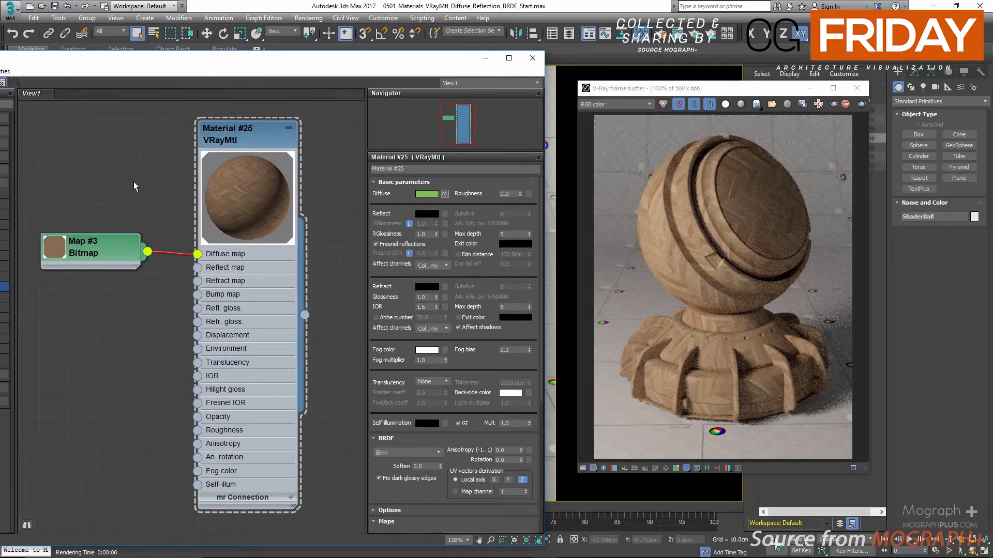
pyautogui.click(101, 242)
pyautogui.press('Delete')
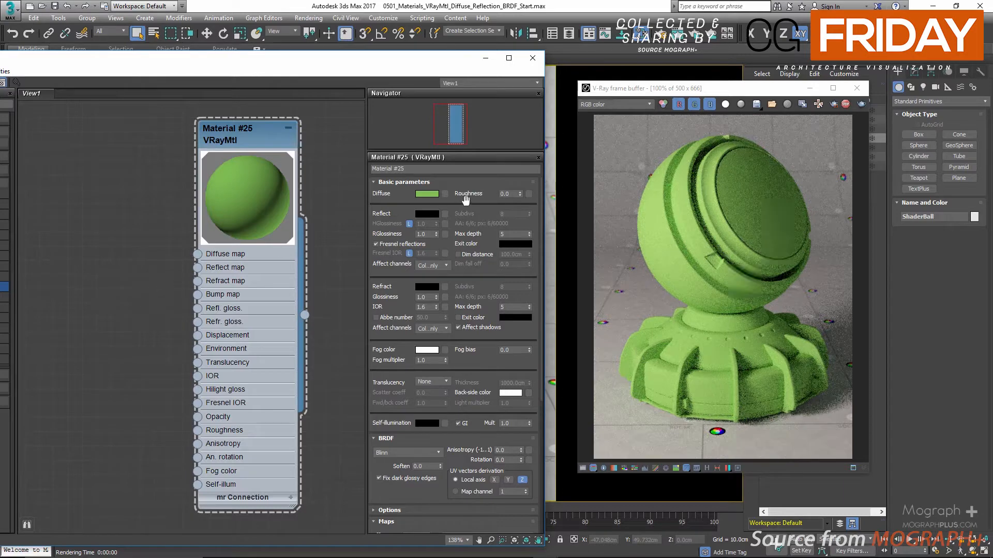
# Raise the material's diffuse Roughness in stages to 0.3, 0.8 and 1.0 to compare the shading.
pyautogui.doubleClick(506, 194)
pyautogui.press('BackSpace')
pyautogui.write('0.3')
pyautogui.press('Return')
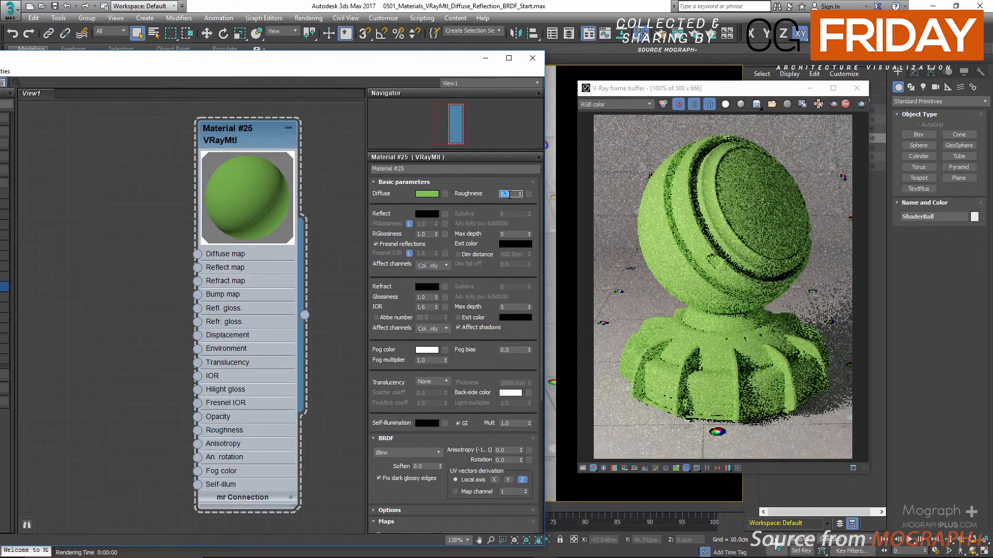
pyautogui.write('0.8')
pyautogui.press('Return')
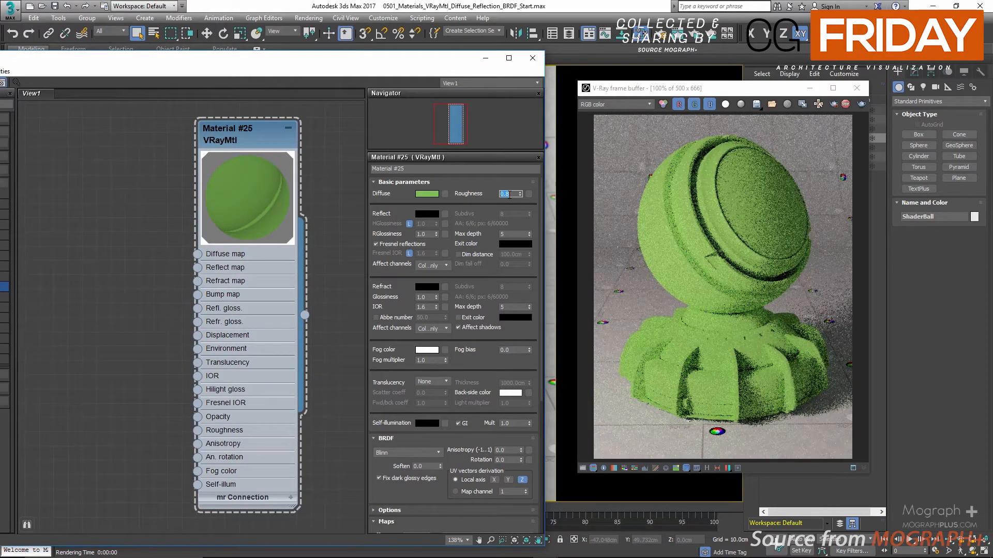
pyautogui.write('1.0')
pyautogui.press('Return')
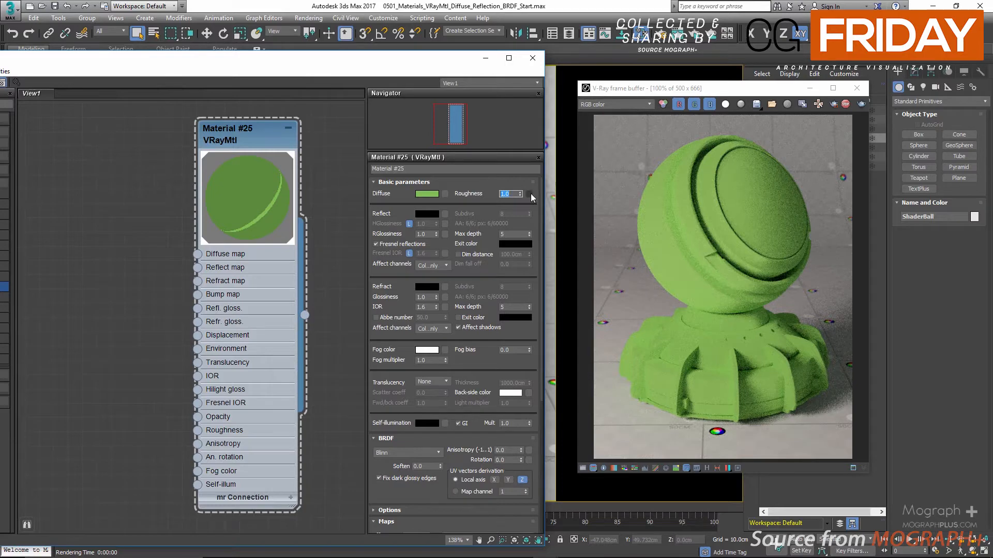
# Assign a Checker map to the material's Roughness slot and place its node within view beside the material.
pyautogui.click(529, 194)
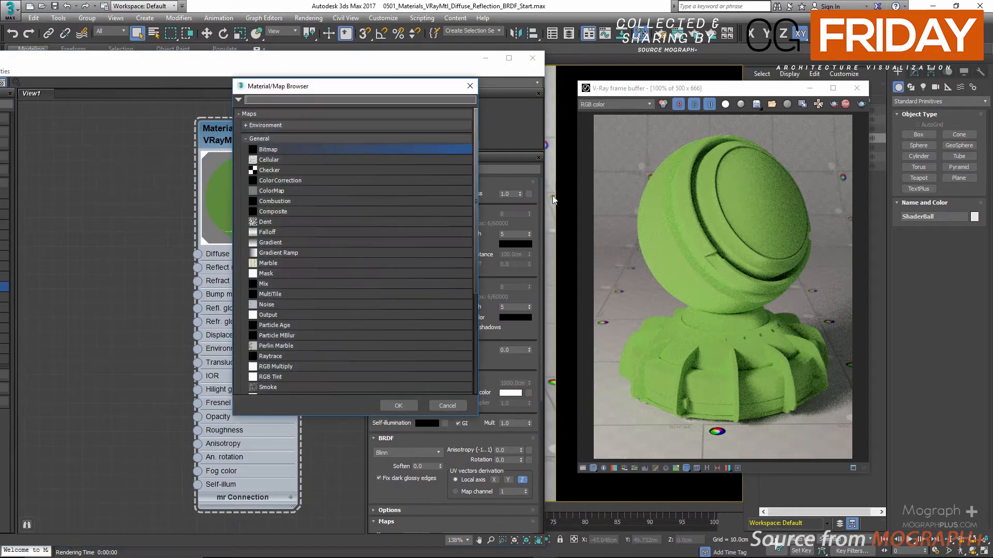
pyautogui.doubleClick(359, 169)
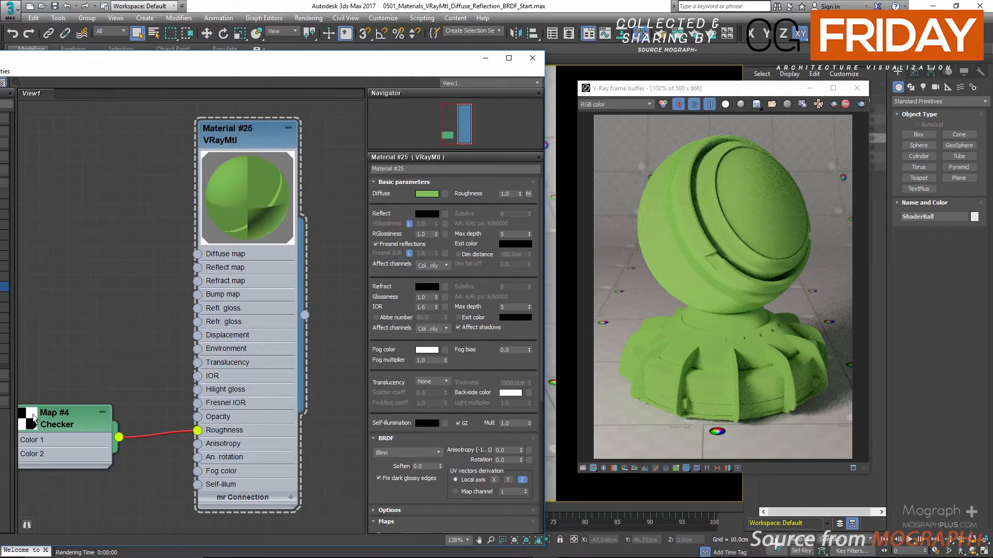
pyautogui.moveTo(62, 426); pyautogui.dragTo(75, 369)
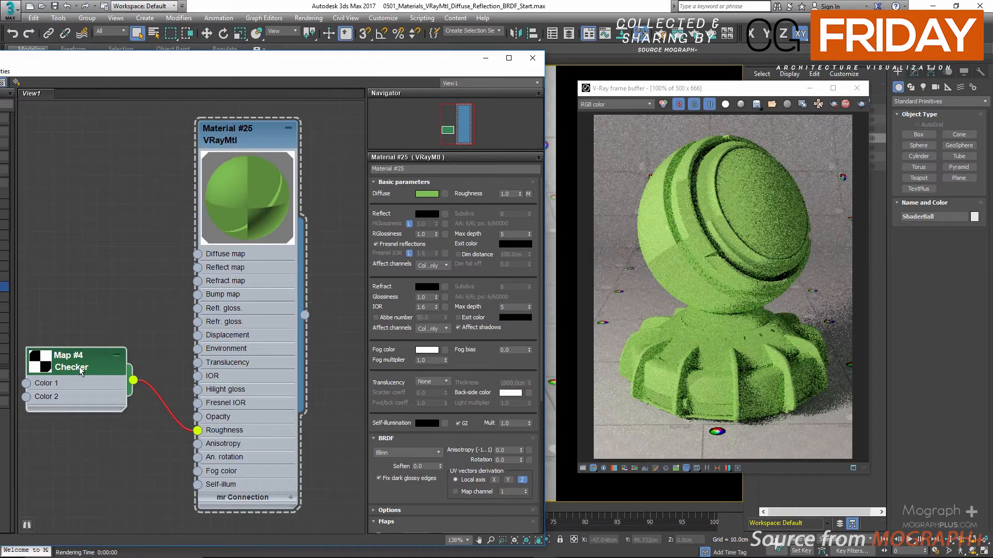
# Set the Checker map's U and V tiling to 10.
pyautogui.doubleClick(79, 367)
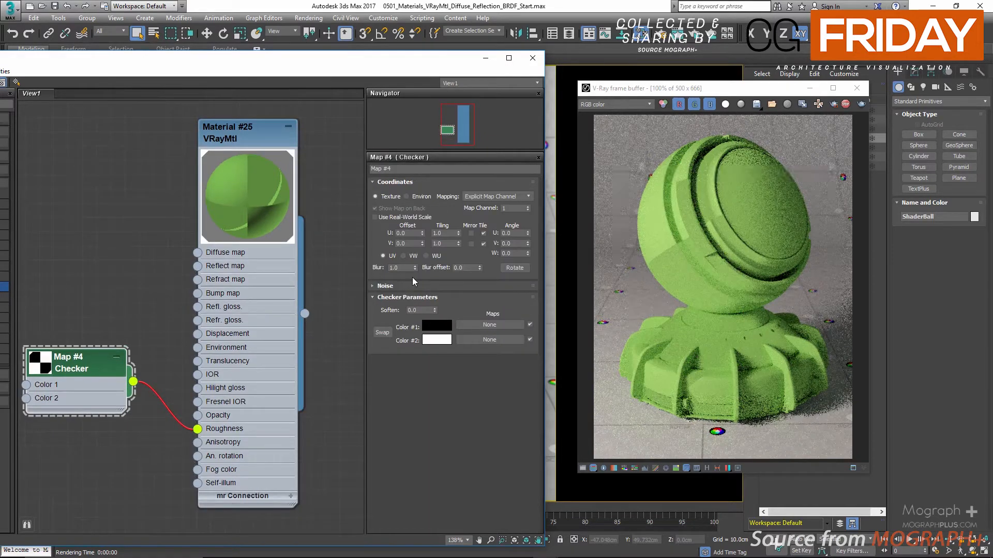
pyautogui.doubleClick(439, 233)
pyautogui.write('10')
pyautogui.click(444, 244)
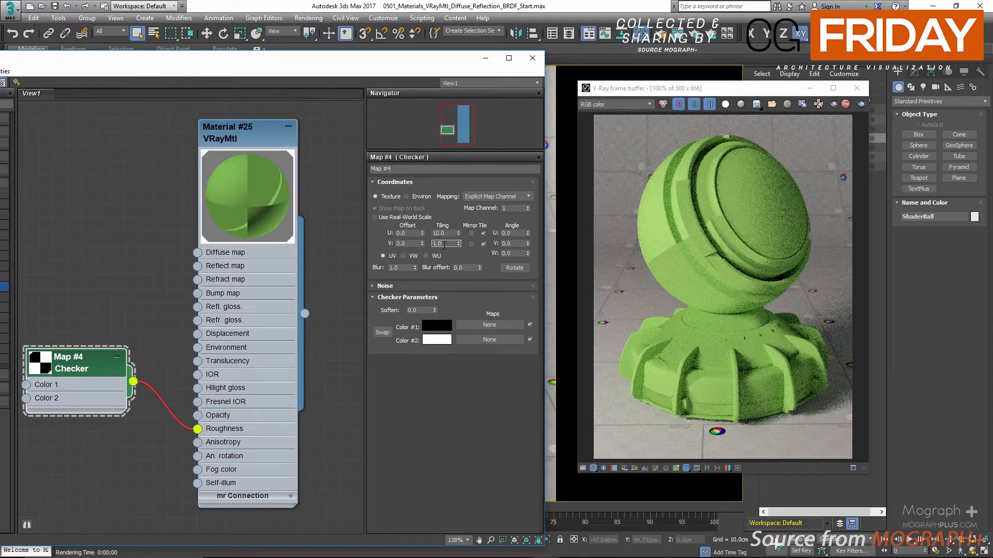
pyautogui.write('10')
pyautogui.press('Return')
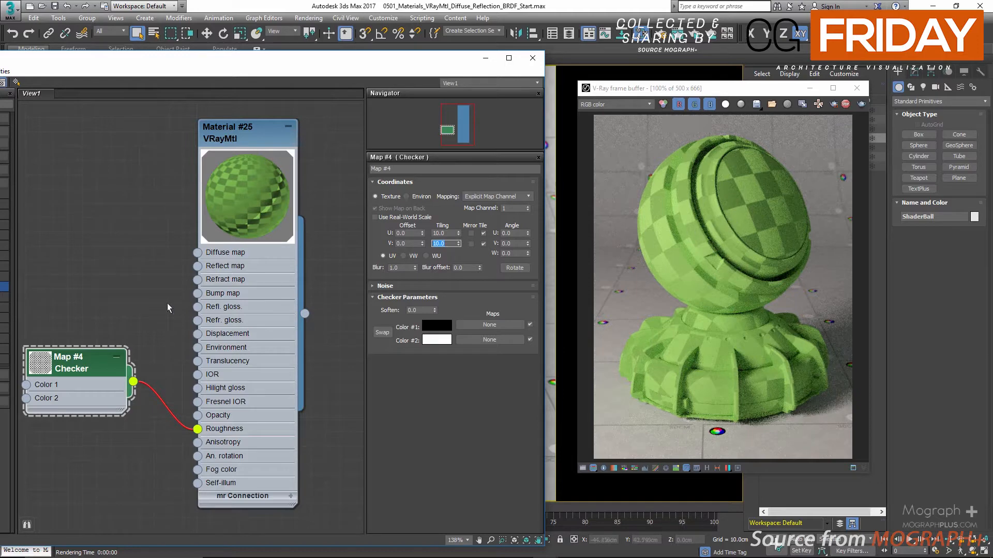
# Clear the Checker map from the material's Roughness slot and set Roughness to 0.
pyautogui.doubleClick(236, 138)
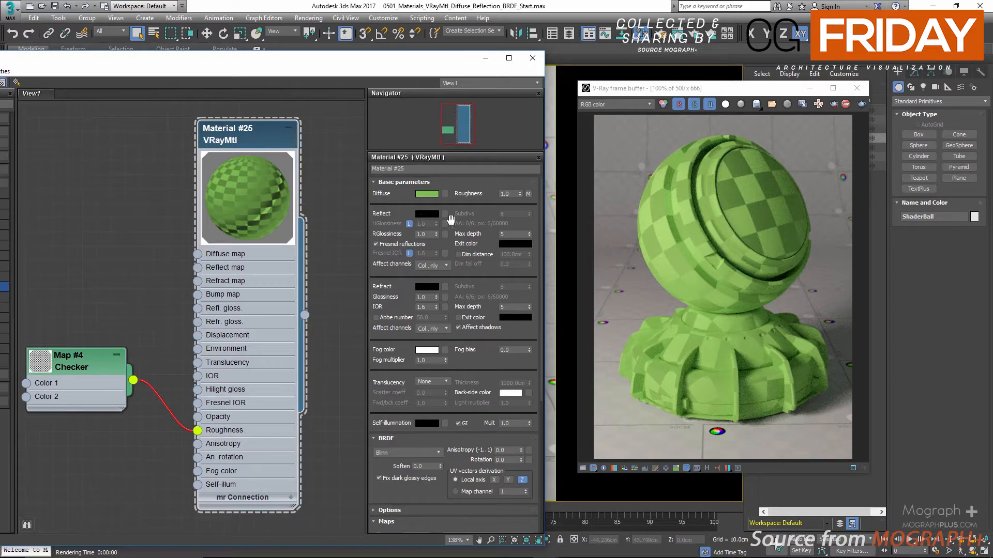
pyautogui.rightClick(530, 196)
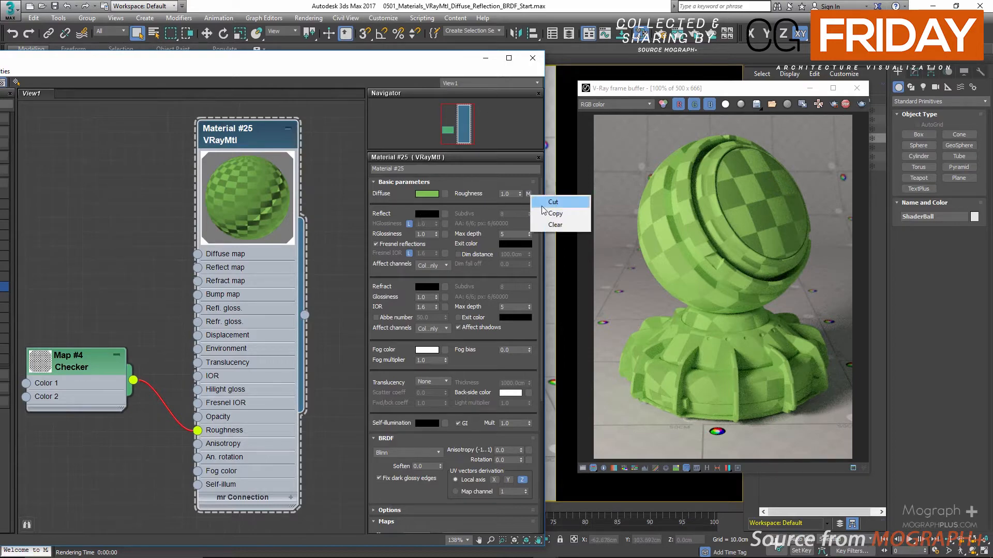
pyautogui.click(548, 226)
pyautogui.doubleClick(513, 195)
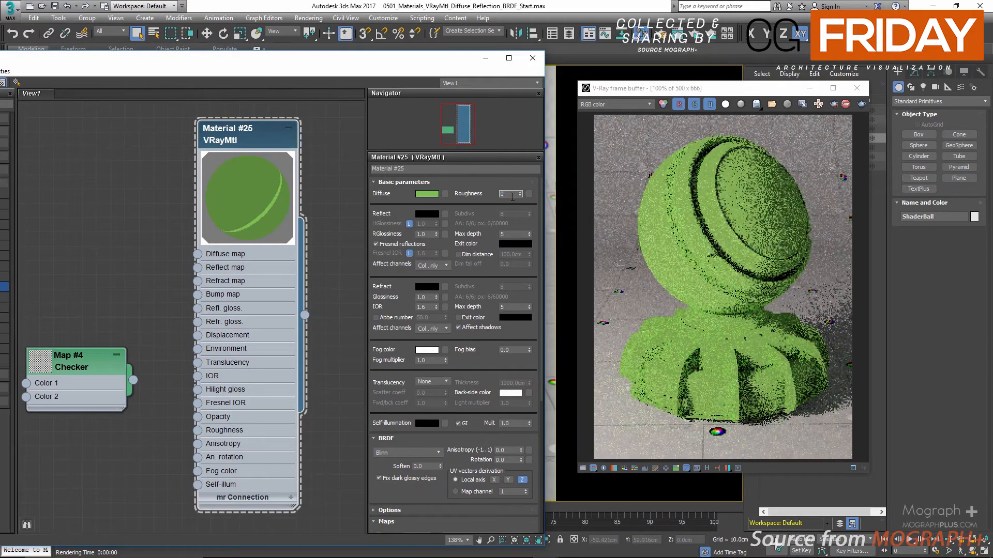
pyautogui.write('0')
pyautogui.press('Return')
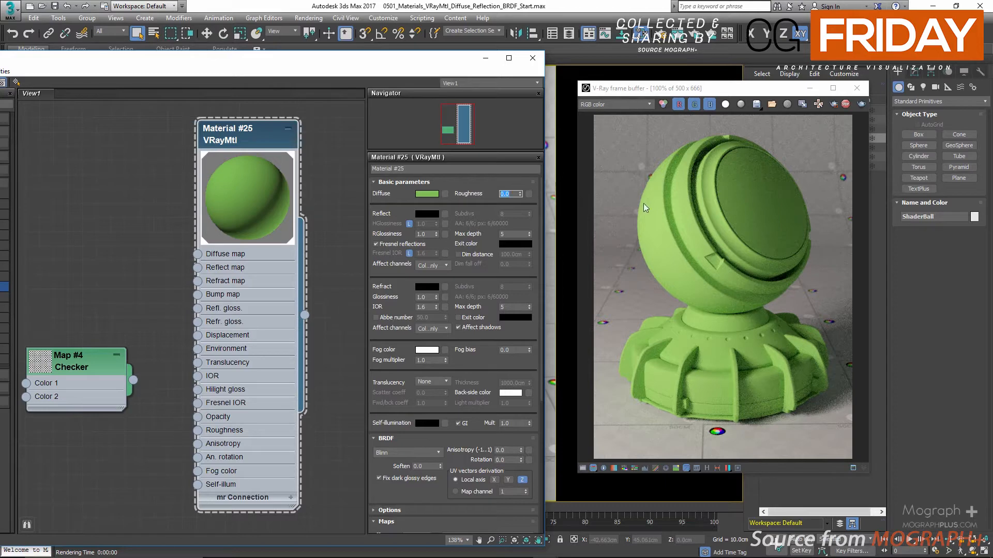
# Brighten the material's Reflect color in stages through values 82, 150 and 218 up to full white at 255.
pyautogui.click(422, 214)
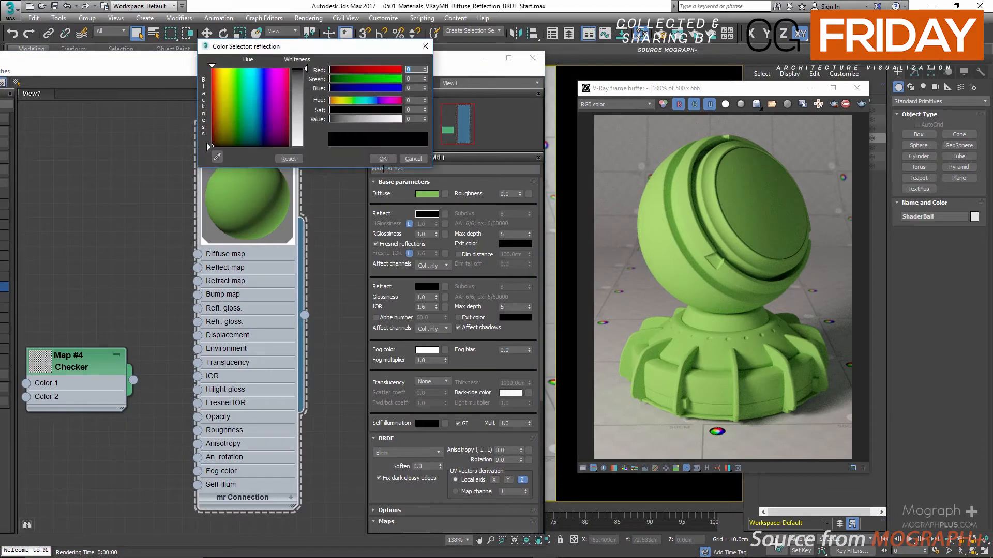
pyautogui.moveTo(362, 121); pyautogui.dragTo(352, 121)
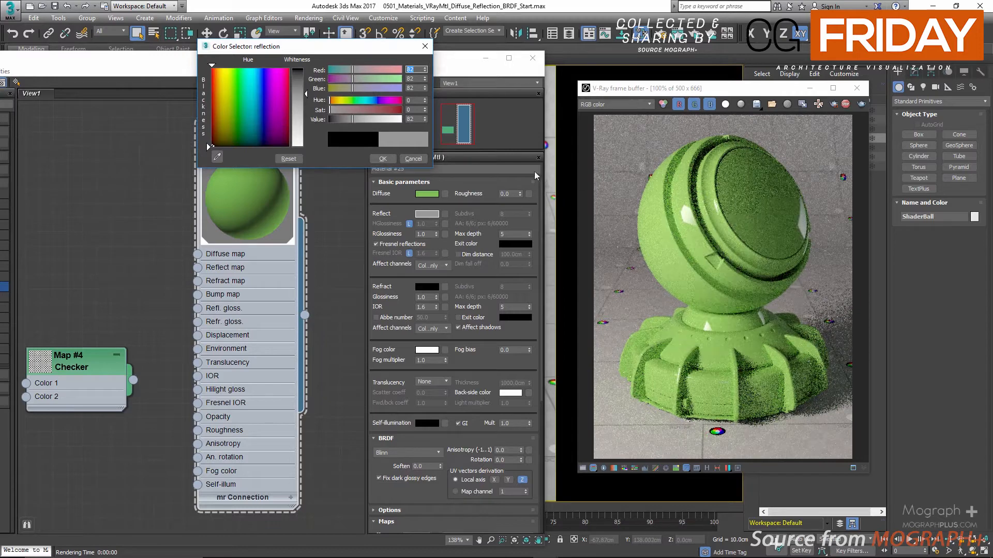
pyautogui.click(371, 118)
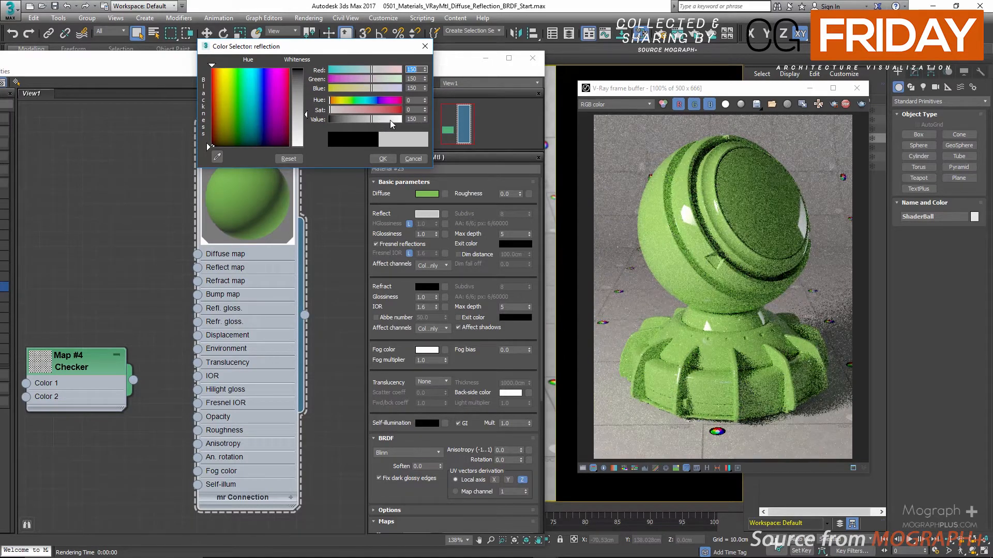
pyautogui.click(390, 120)
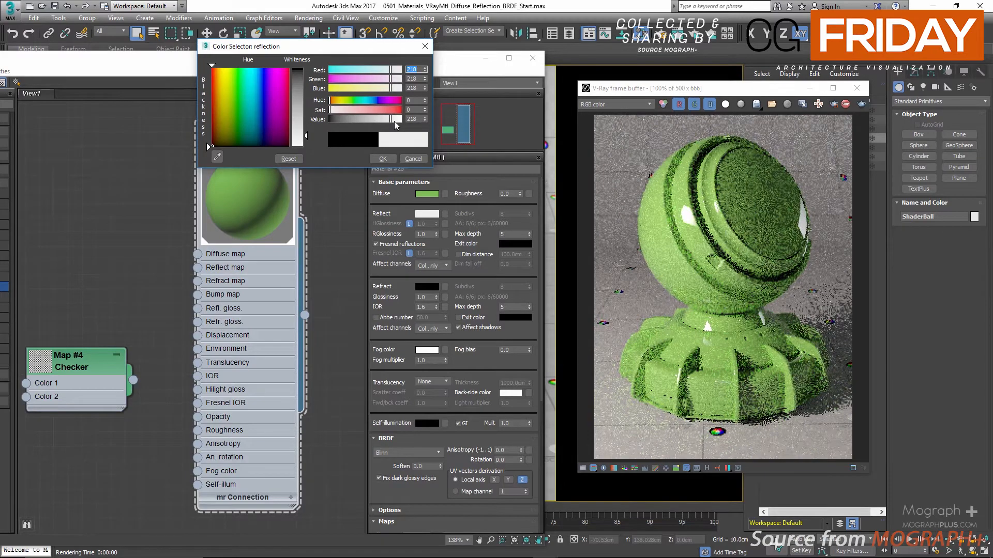
pyautogui.moveTo(394, 121); pyautogui.dragTo(405, 121)
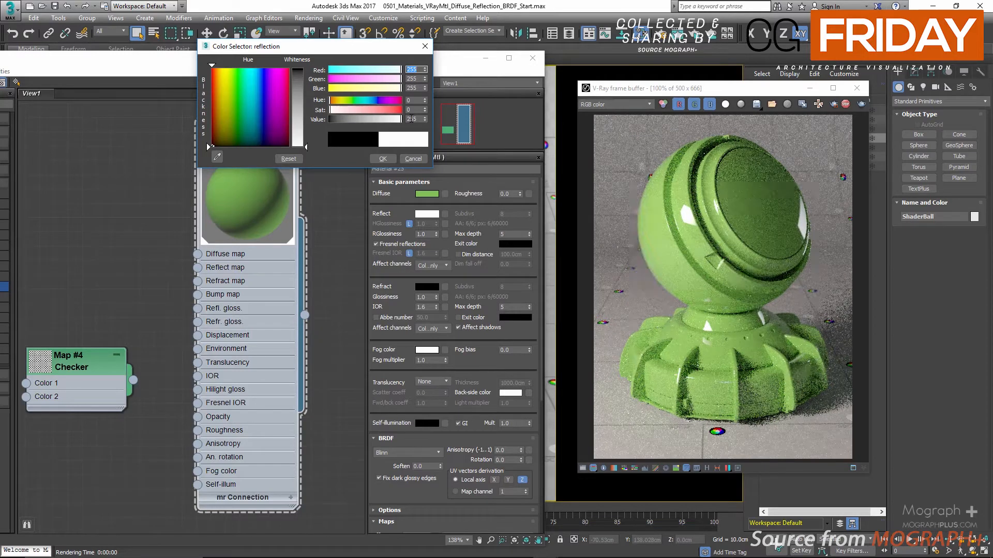
# Set the Reflect color's value to 245 and accept the color.
pyautogui.doubleClick(411, 119)
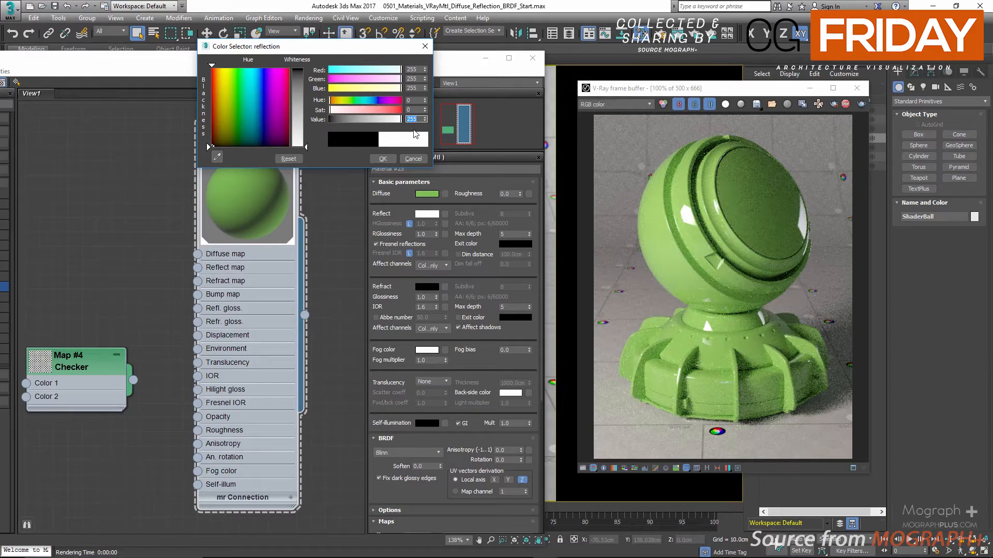
pyautogui.write('245')
pyautogui.press('Tab')
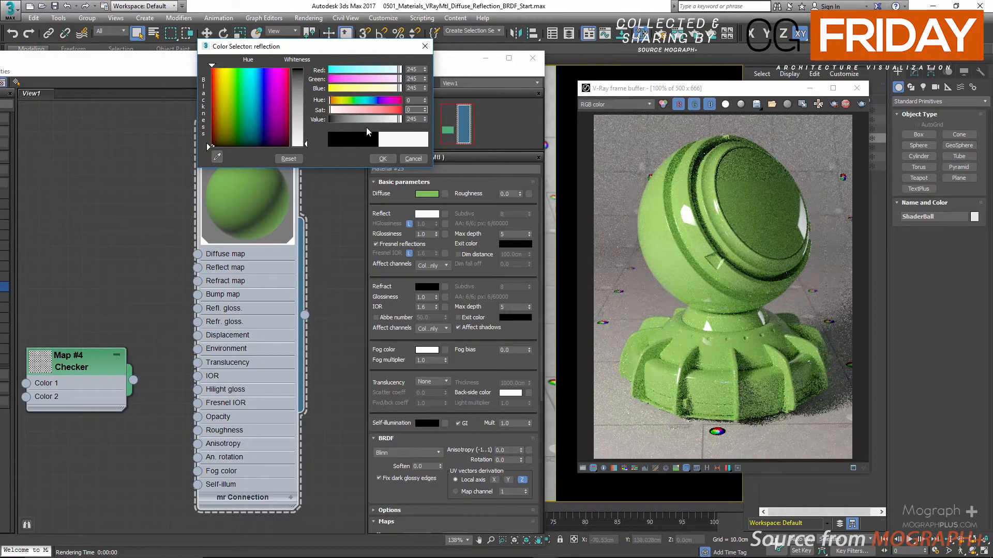
pyautogui.click(382, 159)
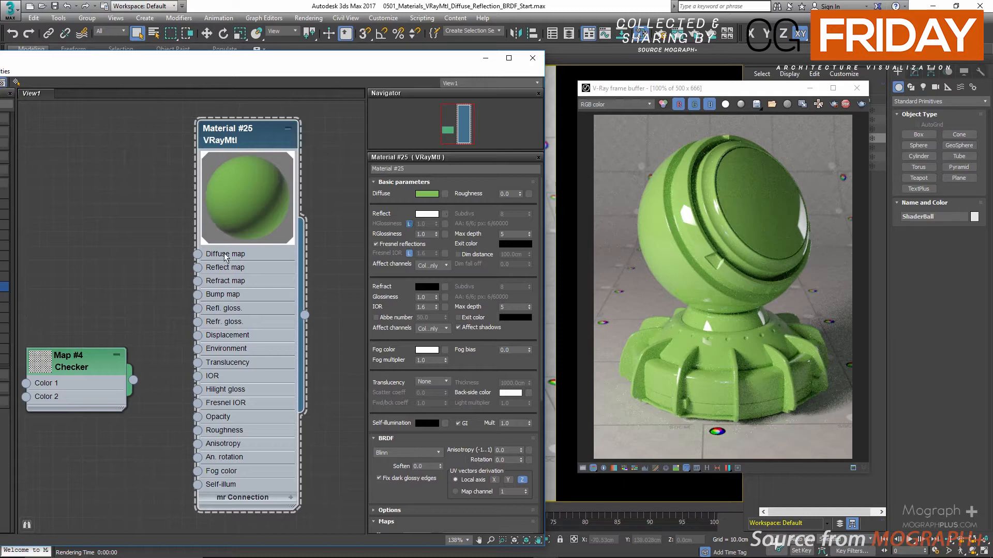
# Delete the disconnected Checker map node from the material graph.
pyautogui.moveTo(80, 321); pyautogui.dragTo(66, 437)
pyautogui.press('Delete')
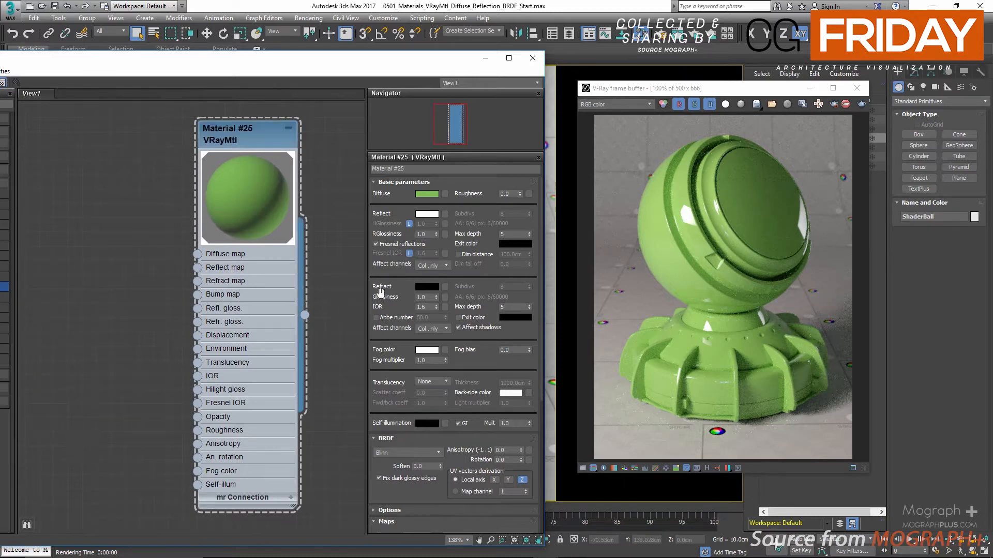
# Load the BW21.png bitmap into the material's Reflect map slot.
pyautogui.click(446, 216)
pyautogui.doubleClick(305, 153)
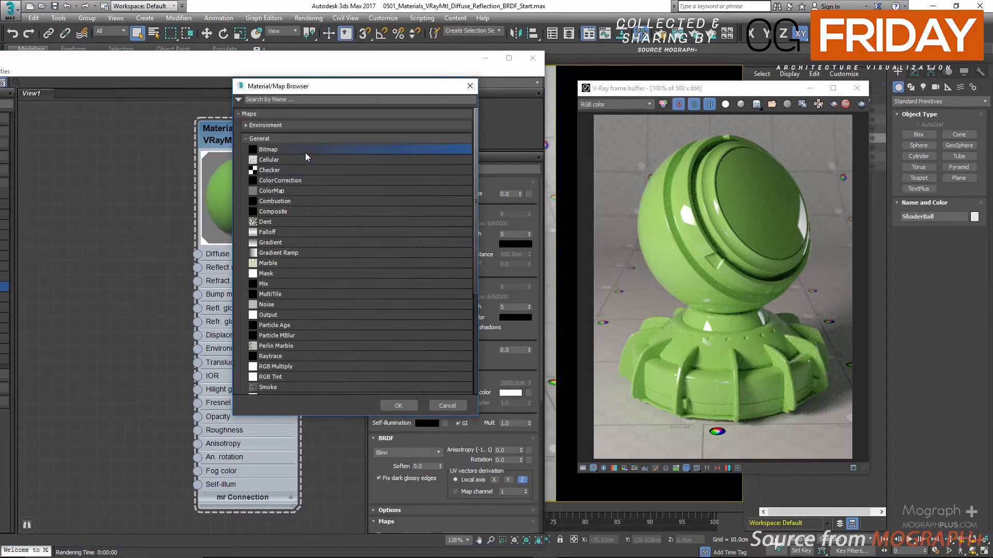
pyautogui.scroll(-5, 356, 235)
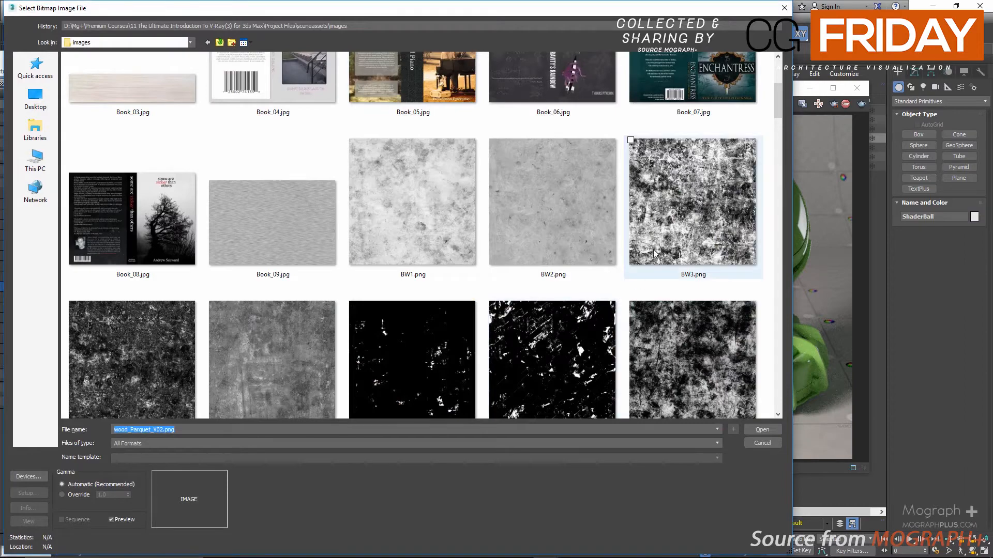
pyautogui.scroll(-5, 538, 251)
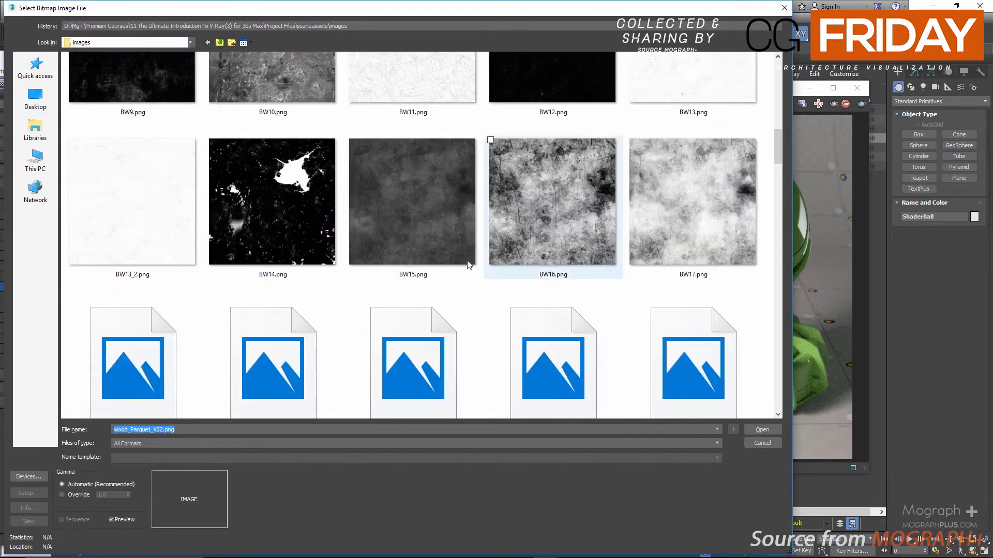
pyautogui.scroll(-2, 467, 264)
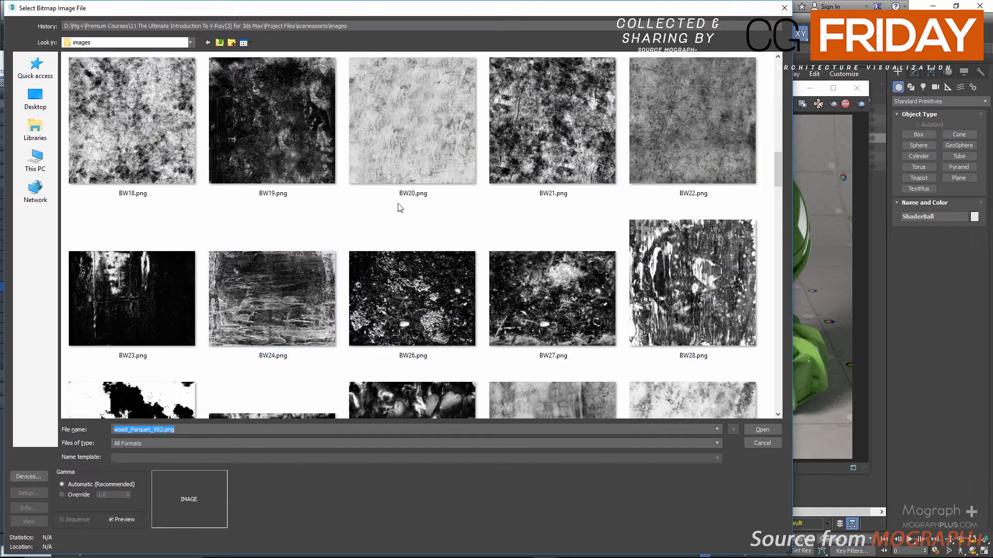
pyautogui.click(559, 173)
pyautogui.doubleClick(552, 148)
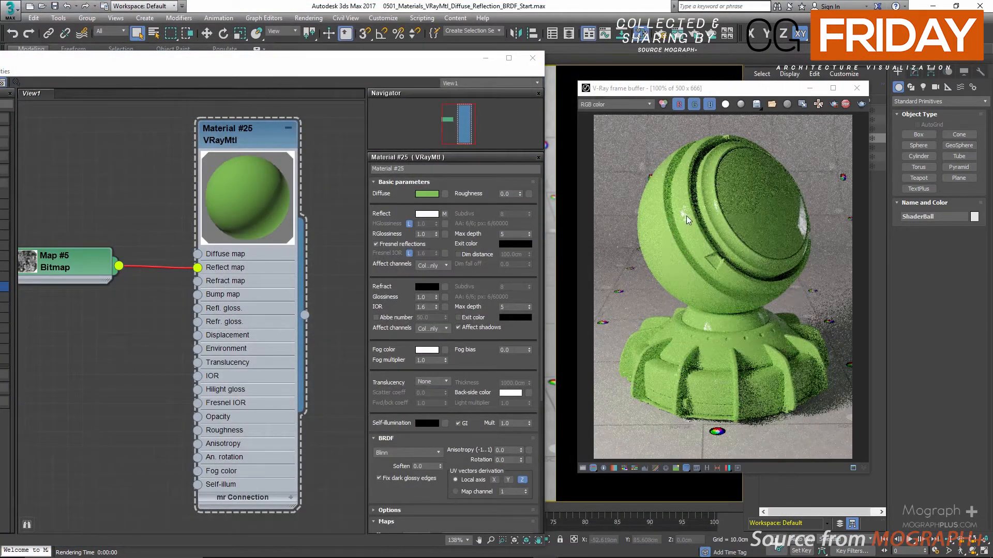
# Examine up close how the Reflect map breaks up the highlights on the rendered shader ball and its base.
pyautogui.scroll(2, 687, 216)
pyautogui.scroll(-2, 686, 216)
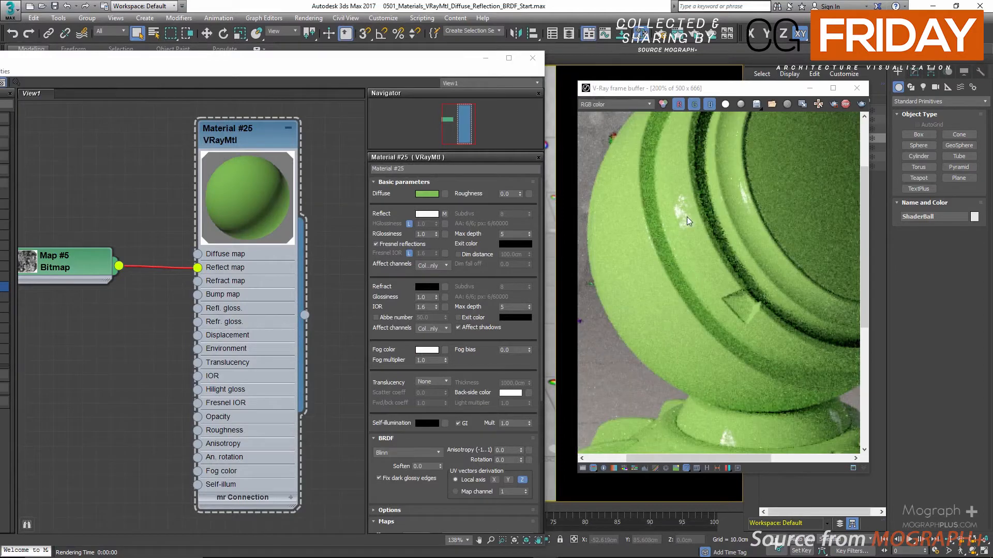
pyautogui.scroll(1, 822, 224)
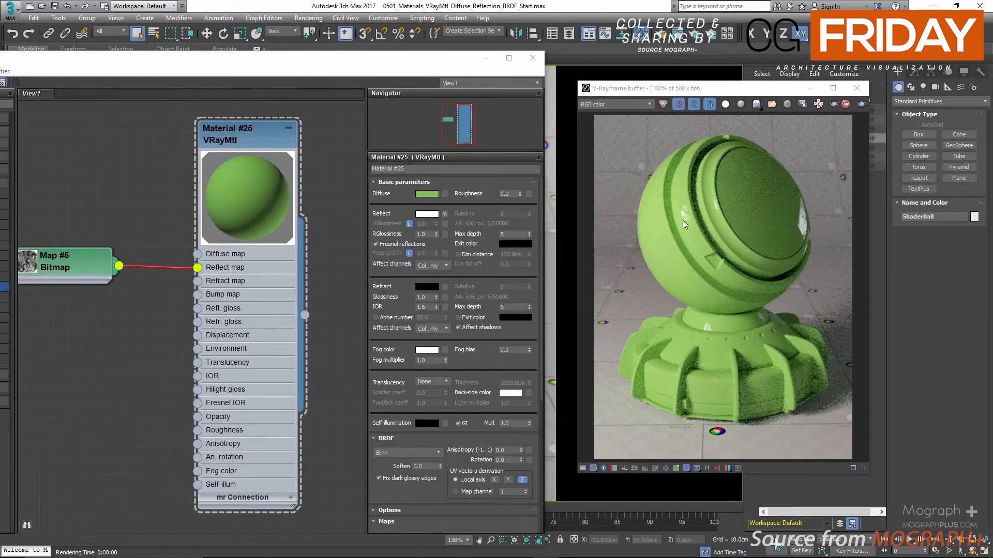
pyautogui.scroll(3, 706, 331)
pyautogui.scroll(-3, 714, 327)
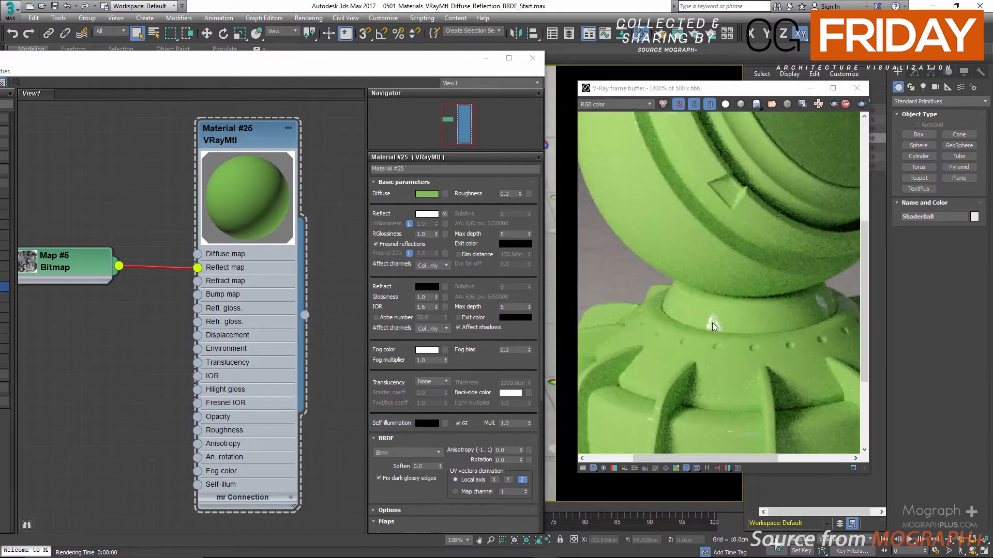
pyautogui.scroll(3, 721, 284)
pyautogui.scroll(-2, 638, 256)
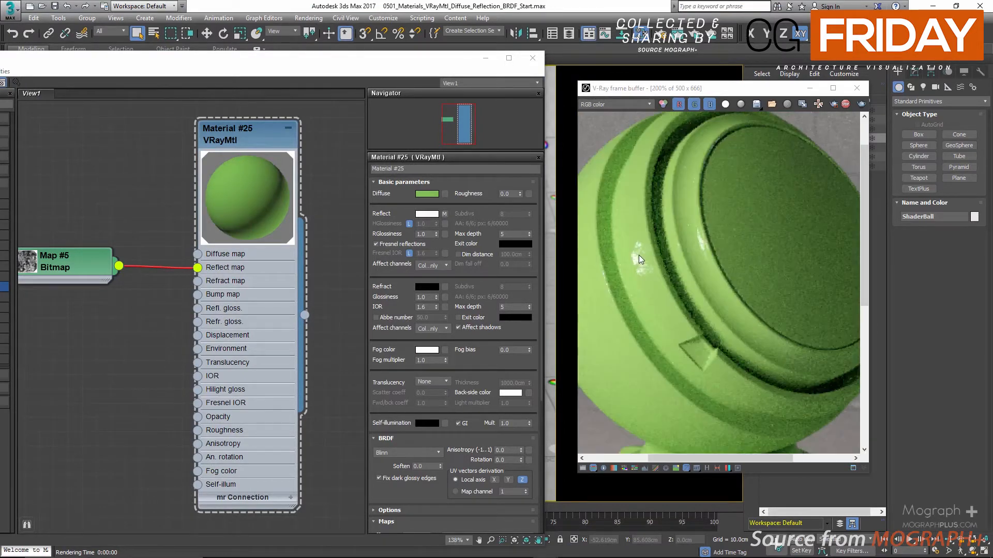
pyautogui.scroll(-1, 632, 264)
pyautogui.scroll(3, 841, 251)
pyautogui.scroll(-3, 709, 254)
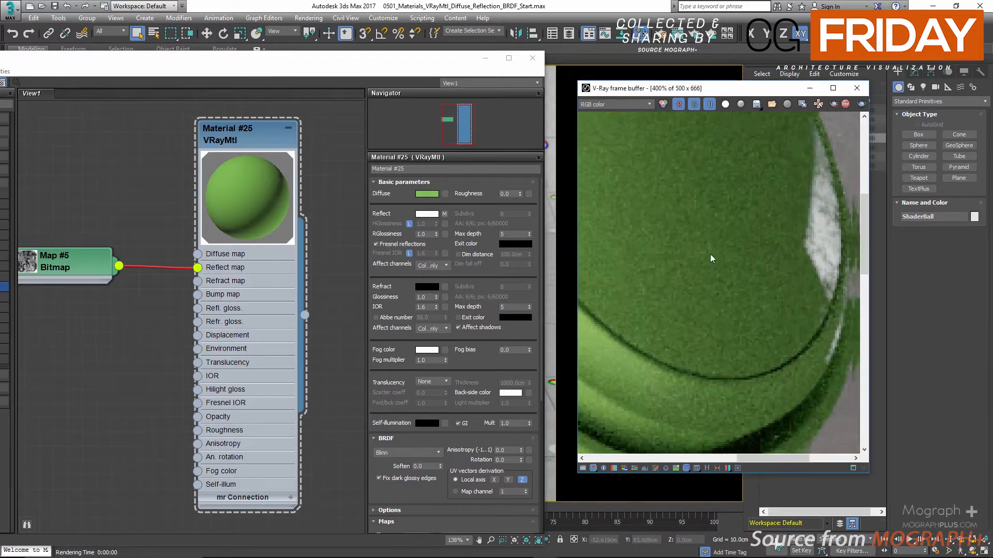
pyautogui.scroll(1, 768, 243)
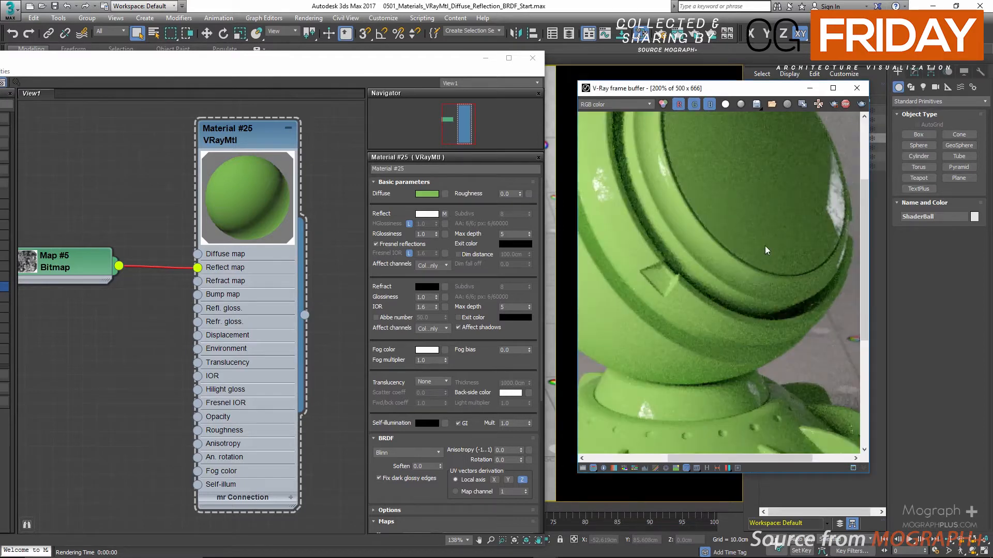
pyautogui.moveTo(765, 246); pyautogui.dragTo(777, 276, button='middle')
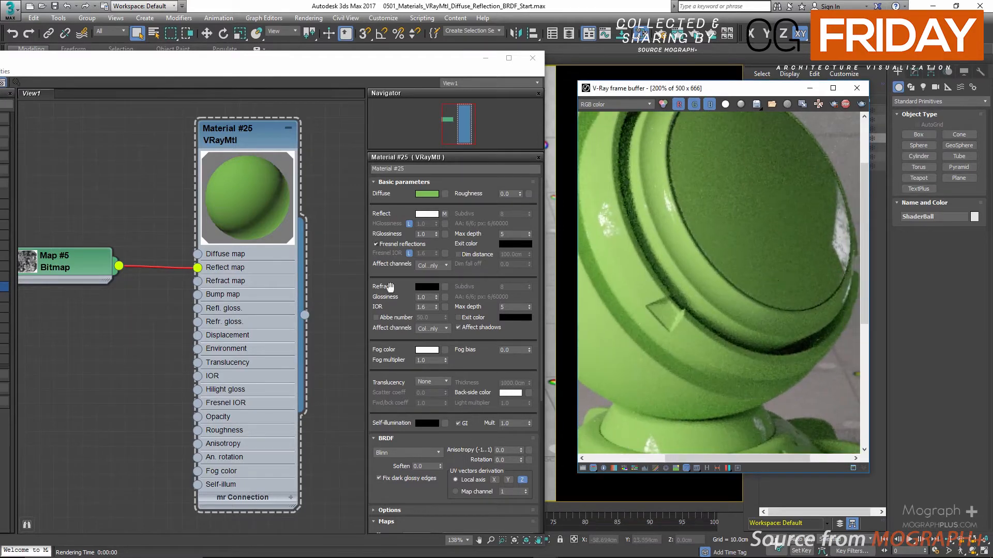
# Set the Reflect map amount to 0 in the material's Maps settings.
pyautogui.scroll(-4, 390, 288)
pyautogui.scroll(-2, 385, 423)
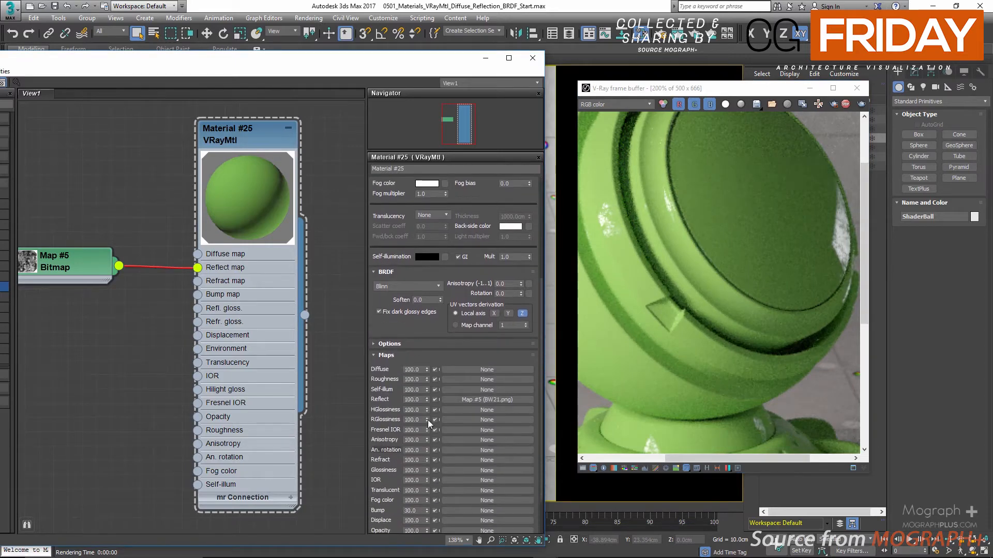
pyautogui.click(409, 400)
pyautogui.doubleClick(410, 400)
pyautogui.write('0')
pyautogui.press('Return')
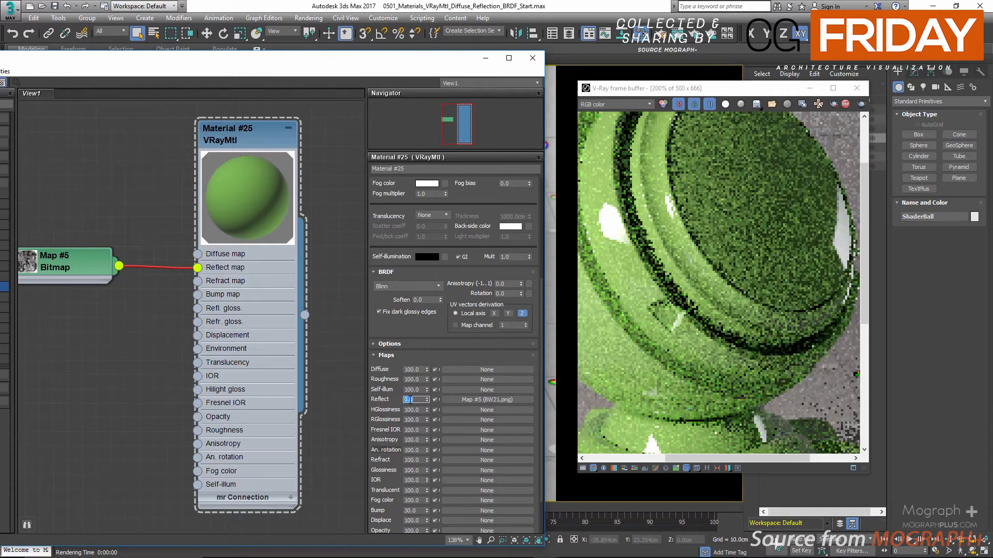
# Restore the Reflect map amount to 100 and delete the Bitmap node connected to Reflect.
pyautogui.write('100')
pyautogui.press('Return')
pyautogui.click(85, 264)
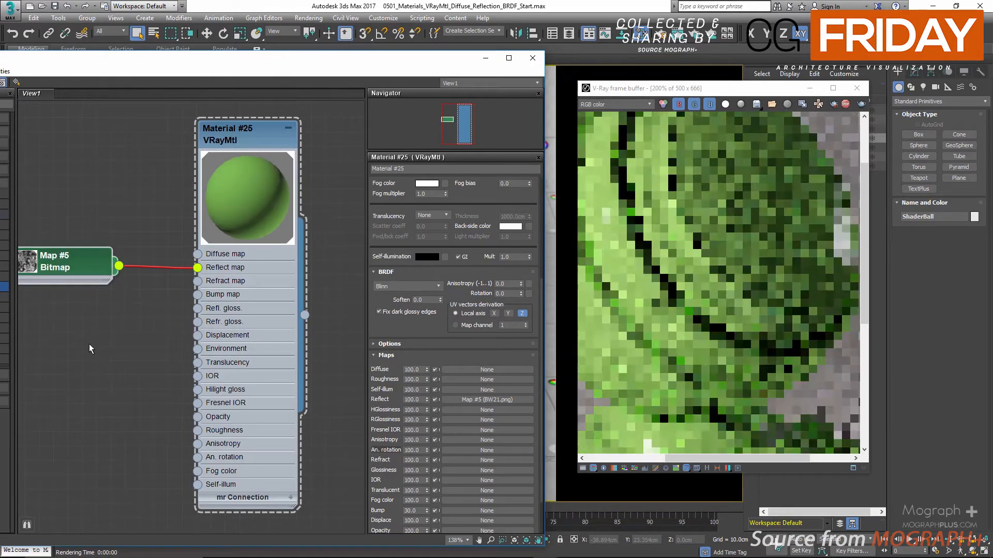
pyautogui.press('Delete')
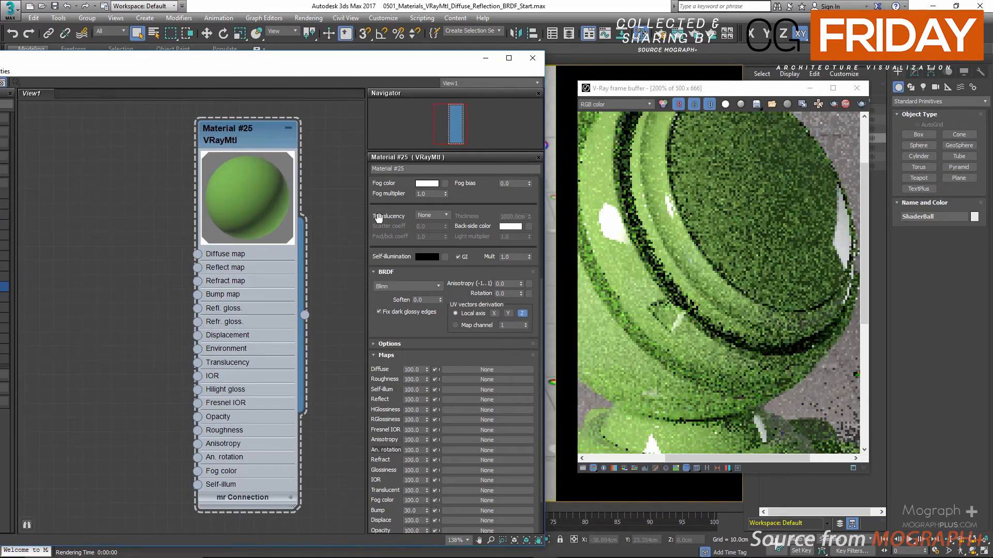
# Change the material's Diffuse color to near black with saturation 0 and value 1, and accept it.
pyautogui.moveTo(378, 220); pyautogui.dragTo(373, 410)
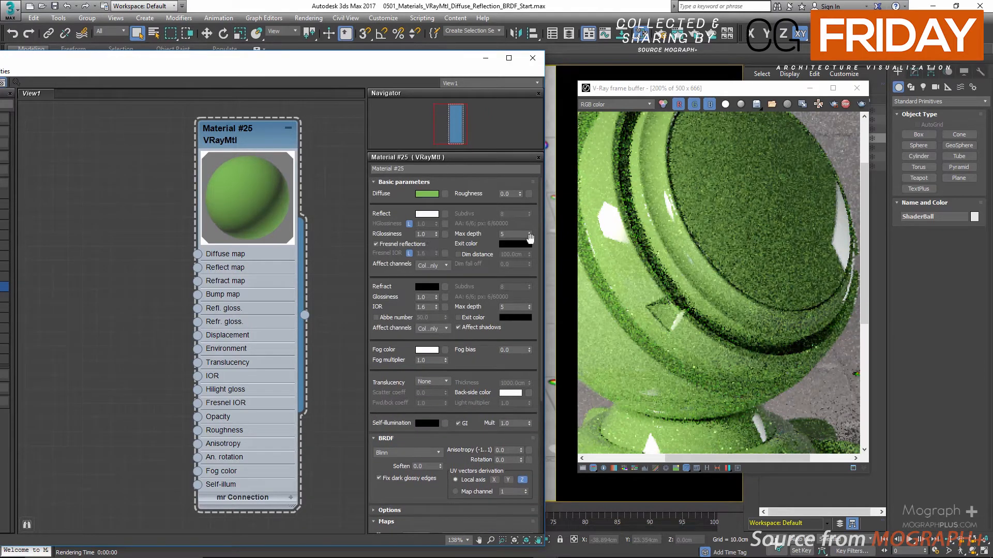
pyautogui.scroll(-1, 780, 245)
pyautogui.click(427, 194)
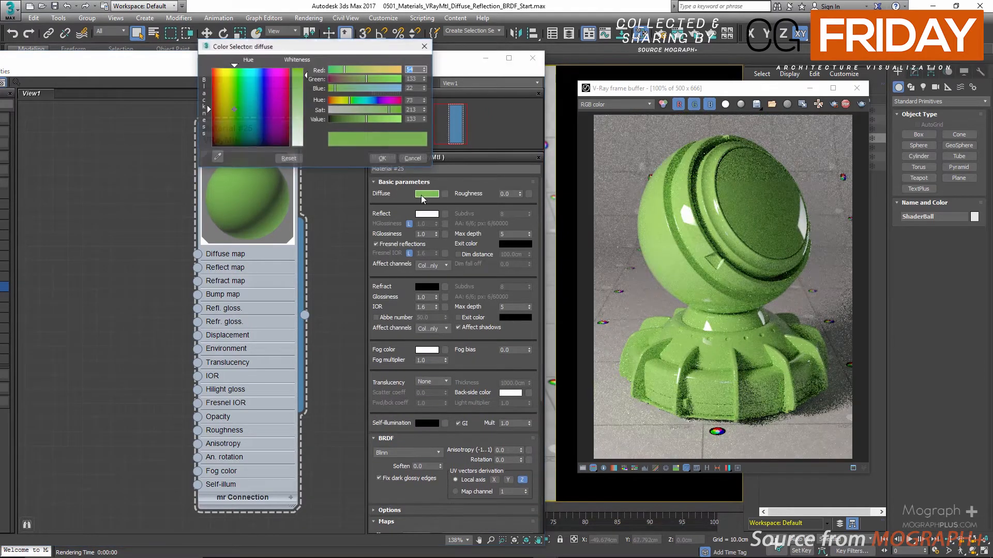
pyautogui.moveTo(348, 108); pyautogui.dragTo(270, 127)
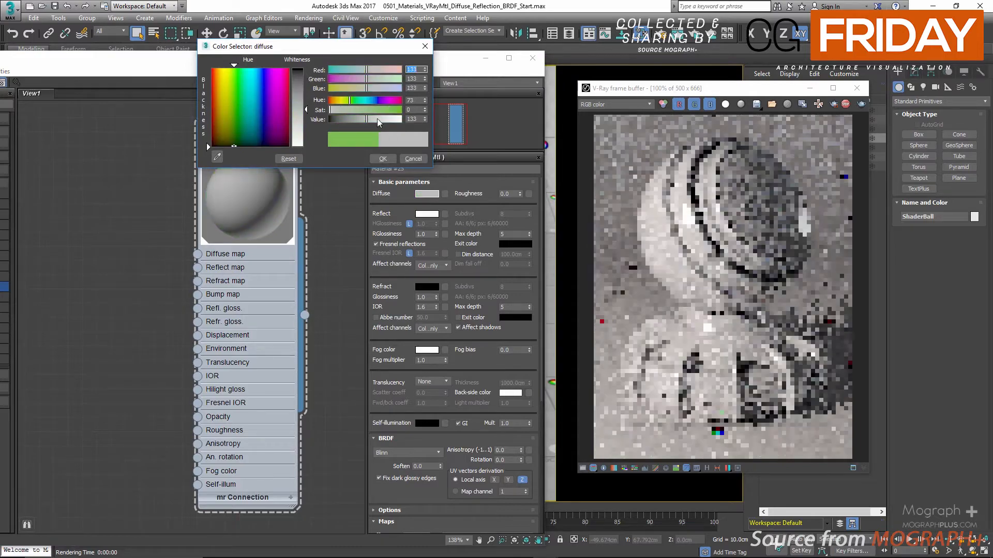
pyautogui.moveTo(351, 120); pyautogui.dragTo(335, 123)
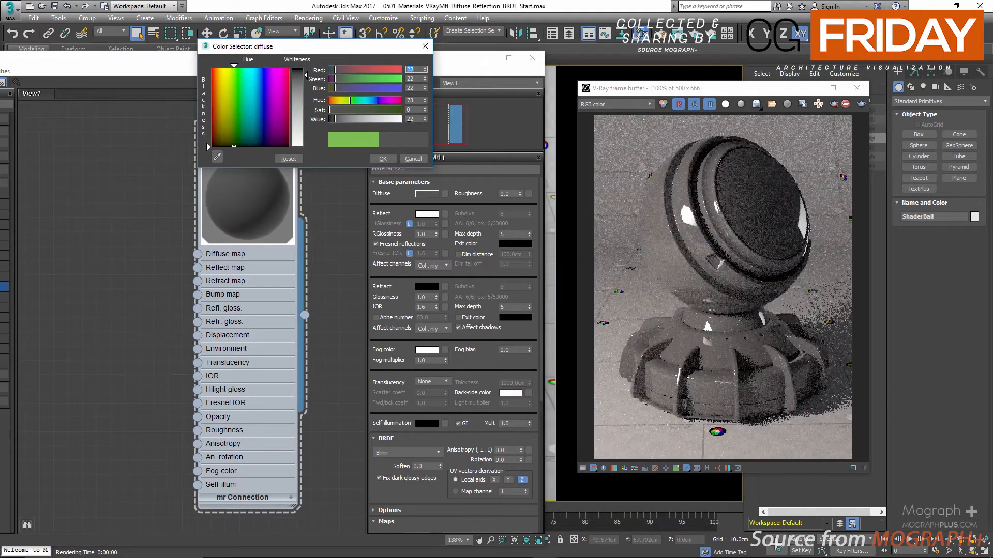
pyautogui.doubleClick(411, 119)
pyautogui.write('1')
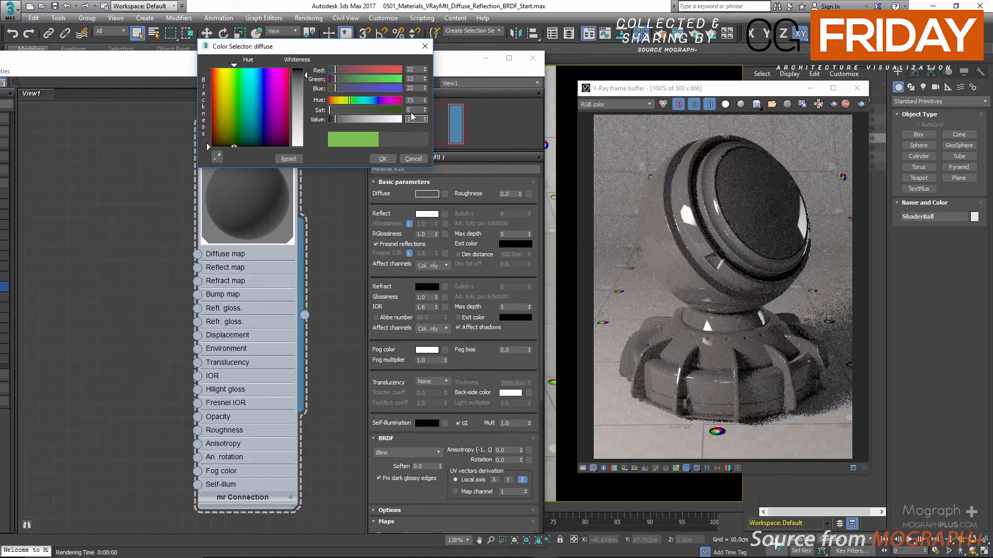
pyautogui.press('Tab')
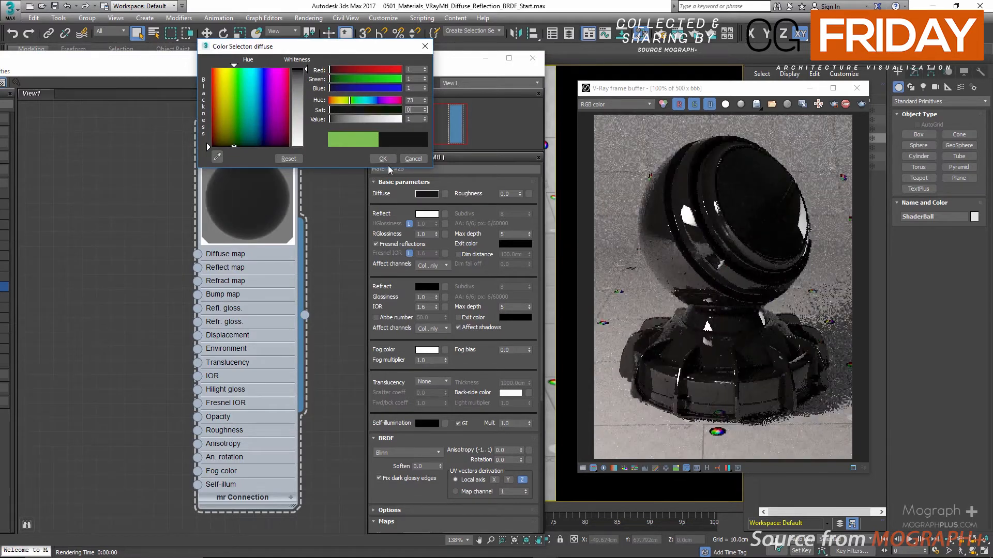
pyautogui.click(383, 159)
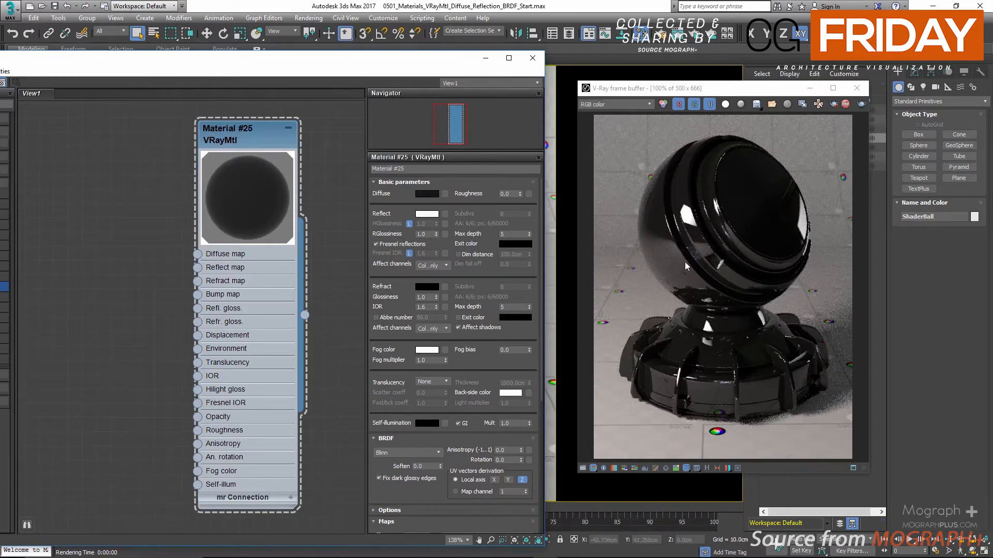
# Try RGlossiness values of 0.8, 0.6 and 1.0 on the material, and settle on 0.9.
pyautogui.doubleClick(427, 236)
pyautogui.write('0.8')
pyautogui.press('Return')
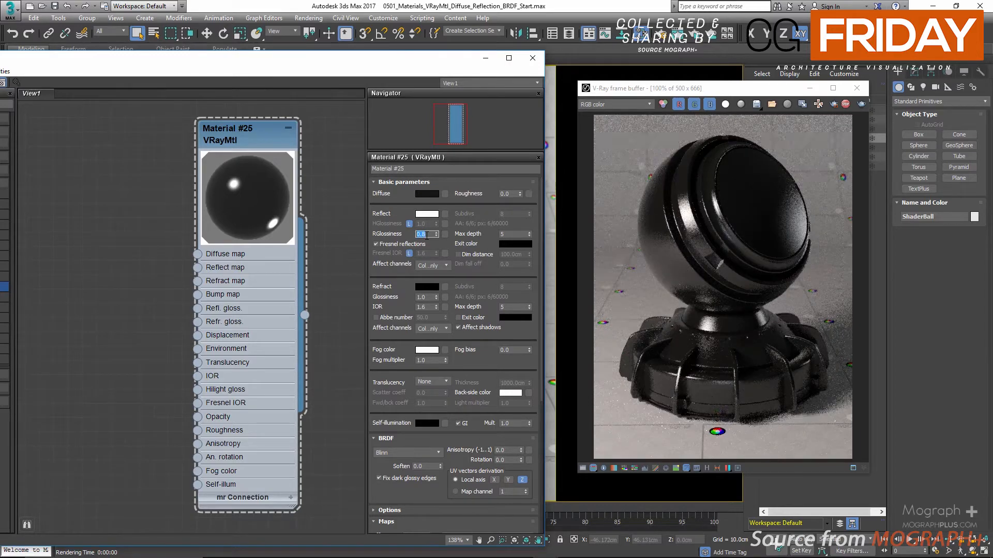
pyautogui.write('.6')
pyautogui.press('Return')
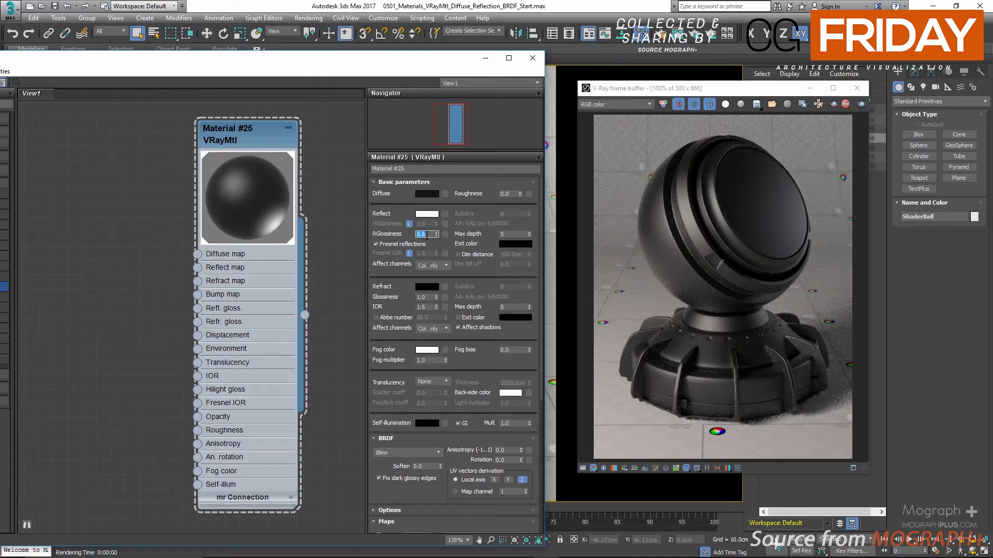
pyautogui.write('1')
pyautogui.press('Return')
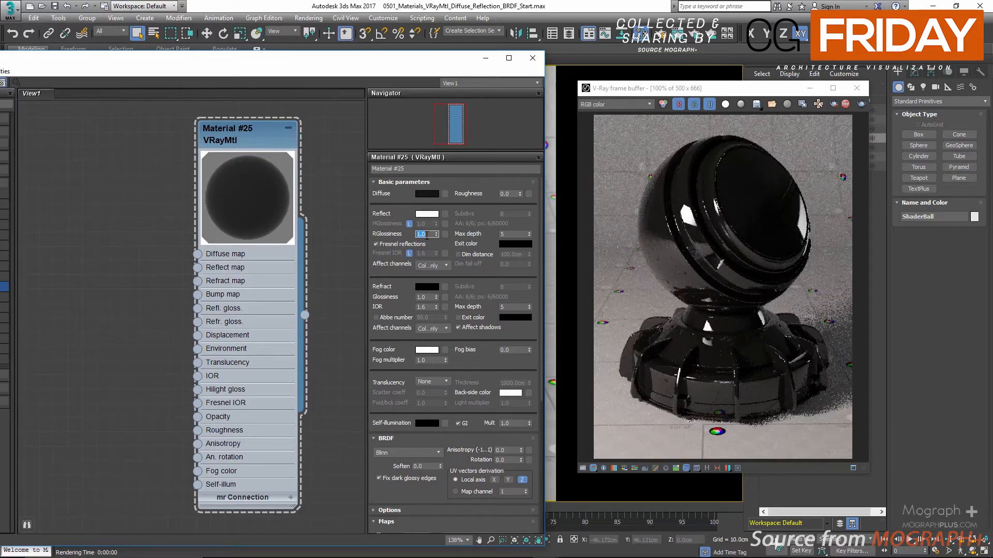
pyautogui.write('0.9')
pyautogui.press('Return')
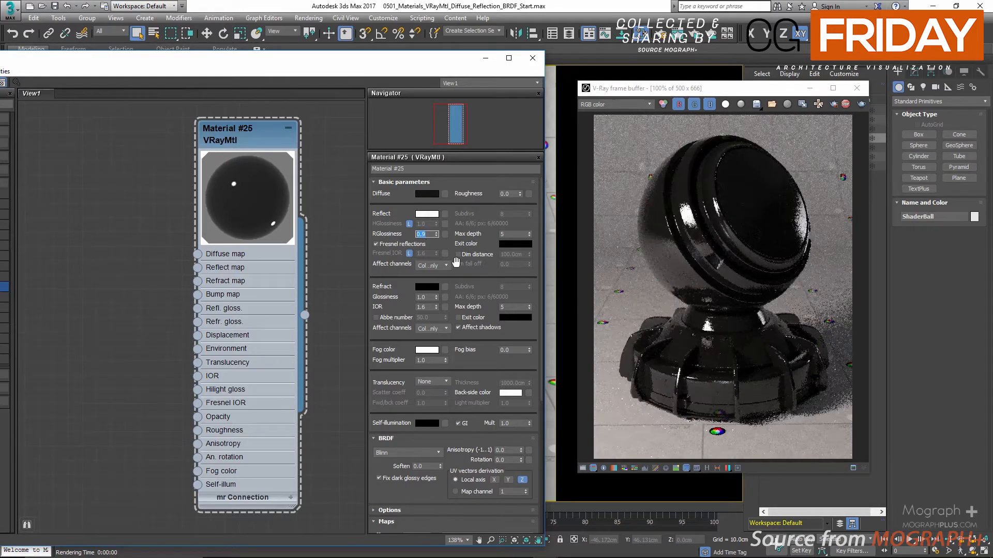
# Load the BW3.png bitmap into the RGlossiness map slot and inspect the varied glossiness in the render.
pyautogui.click(445, 234)
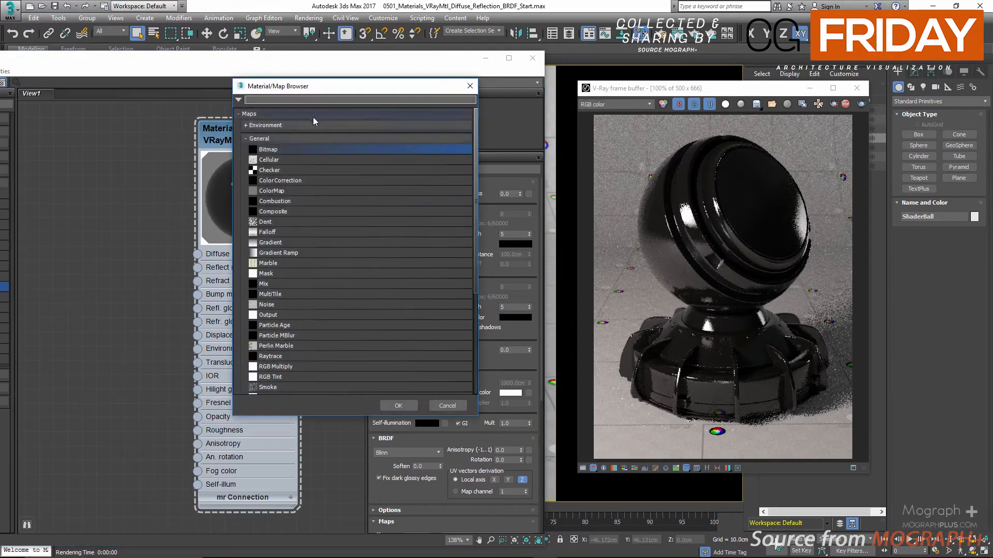
pyautogui.doubleClick(290, 149)
pyautogui.scroll(-3, 379, 211)
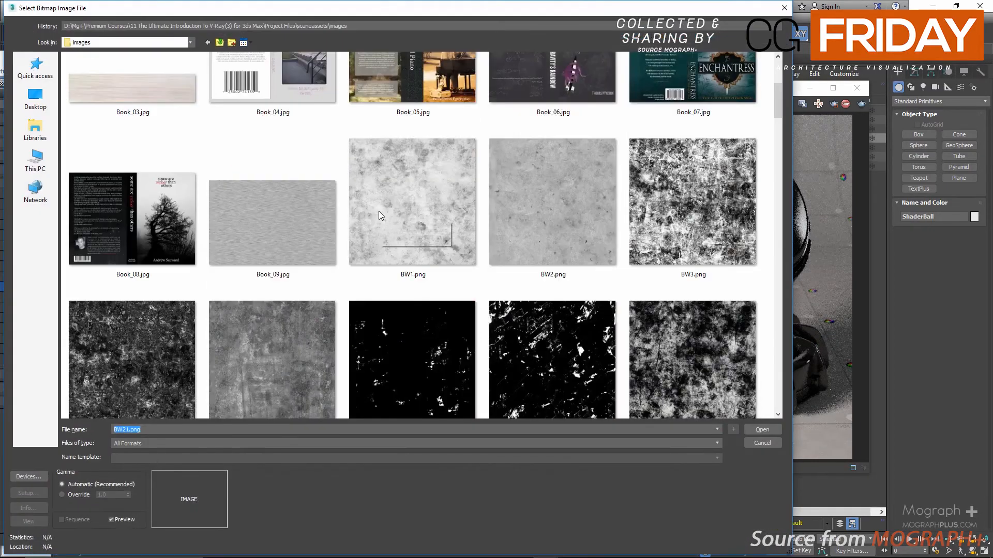
pyautogui.doubleClick(695, 235)
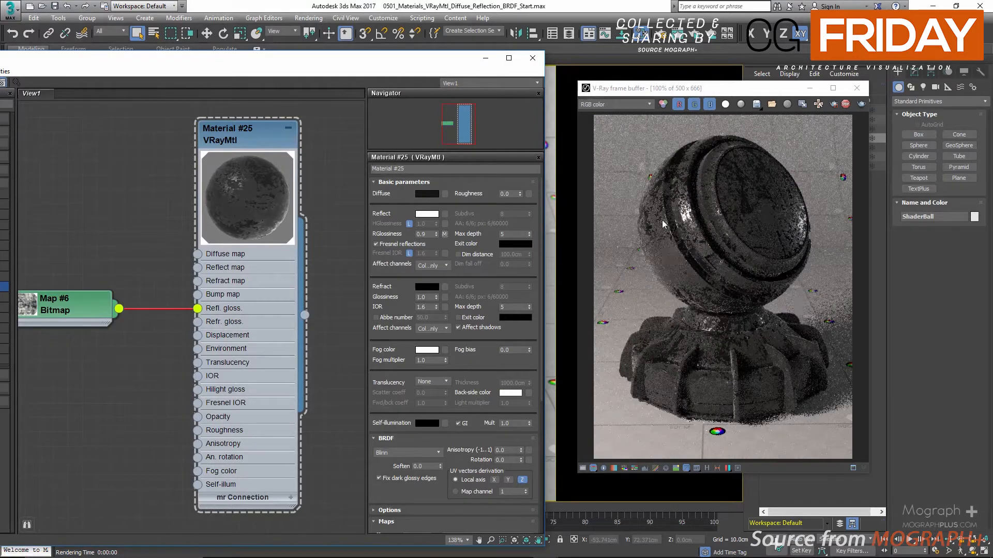
pyautogui.scroll(1, 741, 208)
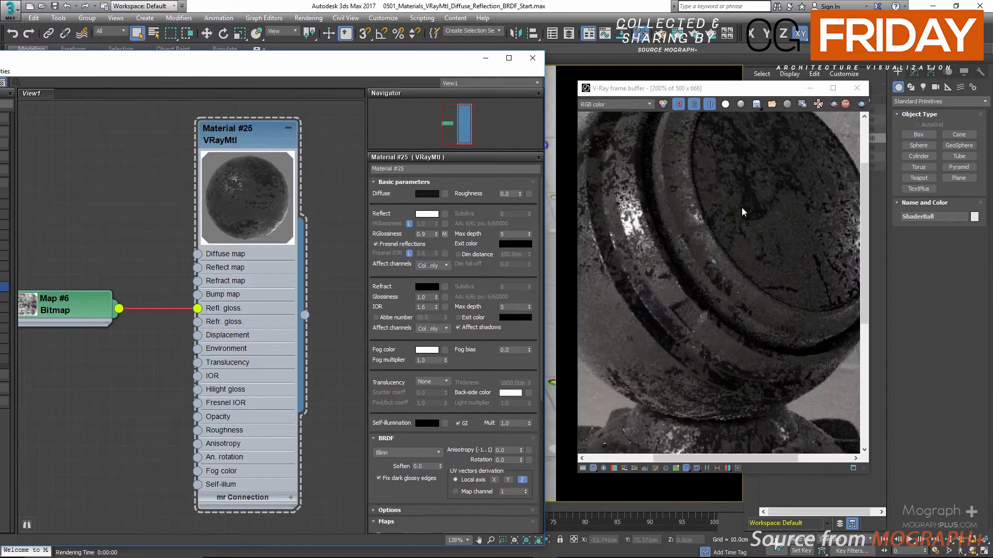
pyautogui.scroll(-1, 772, 209)
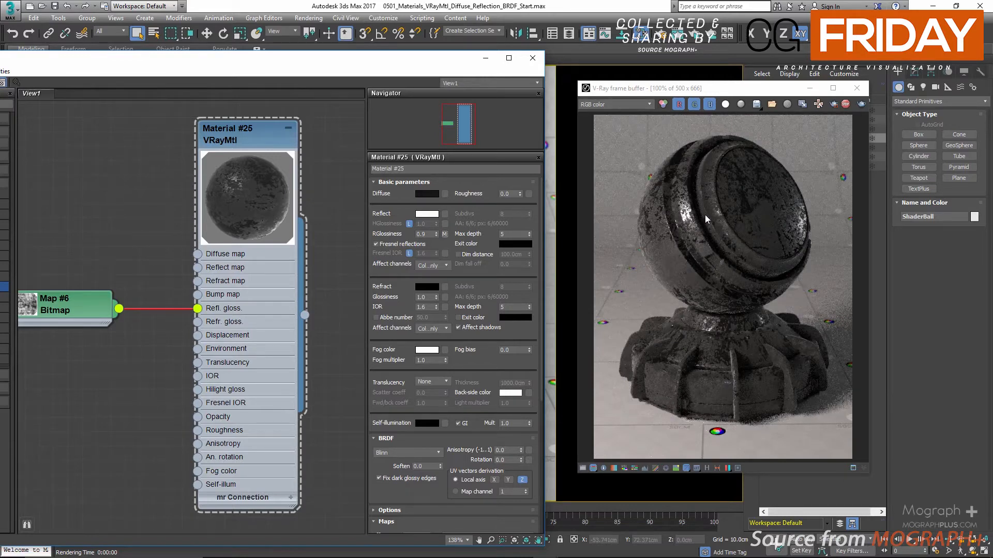
# Expand the glossiness Bitmap node's preview, move the node beside the material and enlarge it.
pyautogui.doubleClick(29, 304)
pyautogui.moveTo(54, 311); pyautogui.dragTo(97, 275)
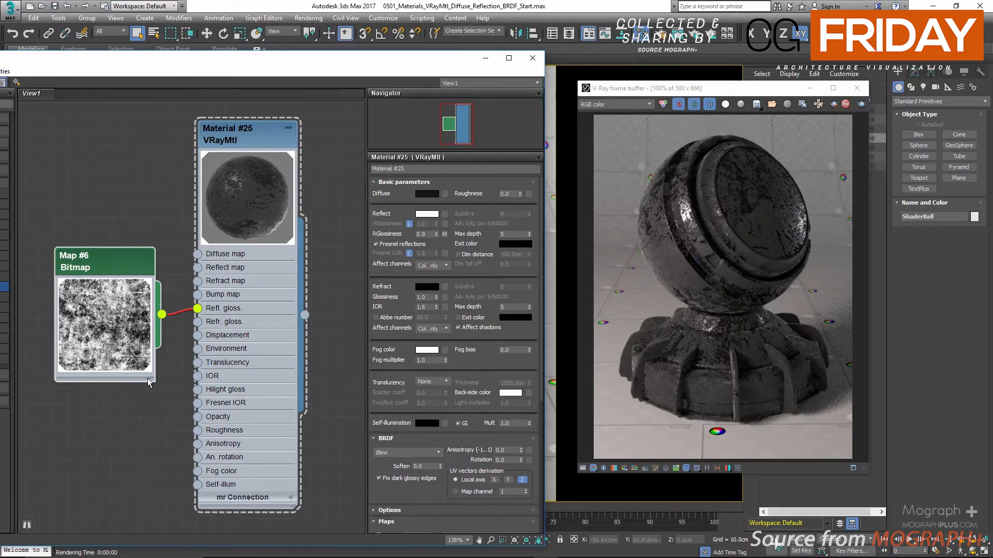
pyautogui.moveTo(147, 378); pyautogui.dragTo(177, 406)
pyautogui.moveTo(121, 259); pyautogui.dragTo(93, 244)
# Set the RGlossiness map amount of Material #25 to 0.
pyautogui.scroll(-1, 389, 238)
pyautogui.scroll(-10, 393, 268)
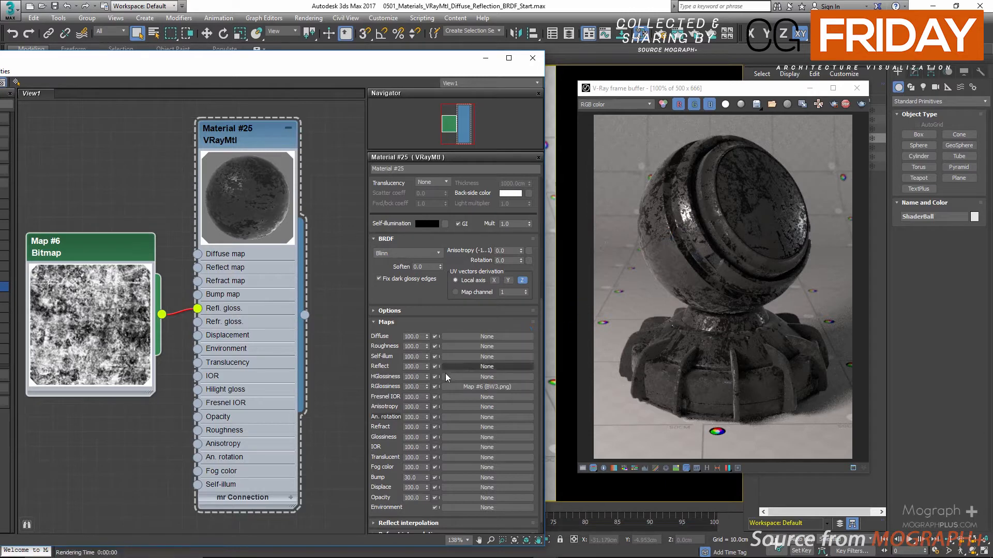
pyautogui.doubleClick(412, 387)
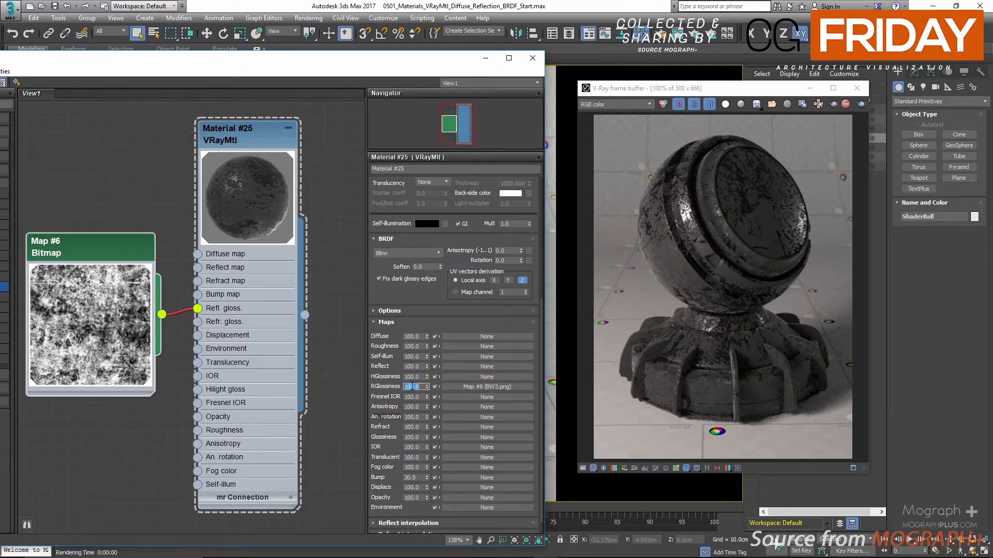
pyautogui.write('0')
pyautogui.press('Return')
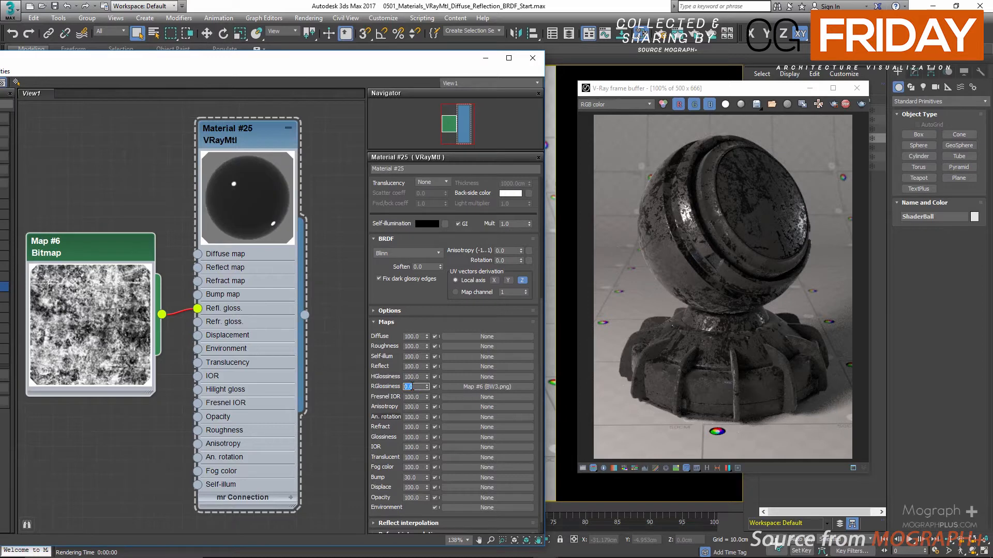
# Set the material's RGlossiness value to 0.7 in the basic parameters.
pyautogui.scroll(5, 413, 266)
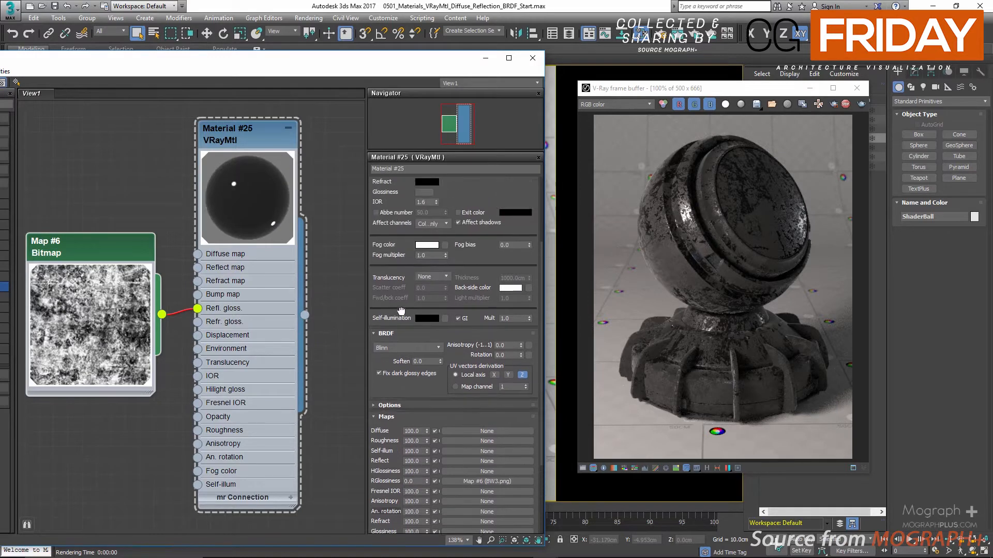
pyautogui.scroll(3, 416, 241)
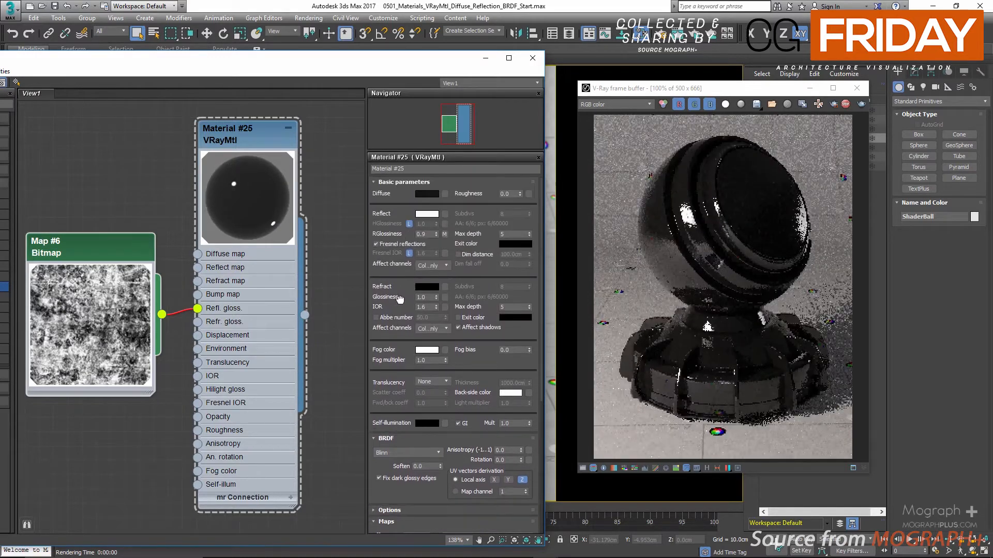
pyautogui.doubleClick(428, 235)
pyautogui.write('0.7')
pyautogui.press('Return')
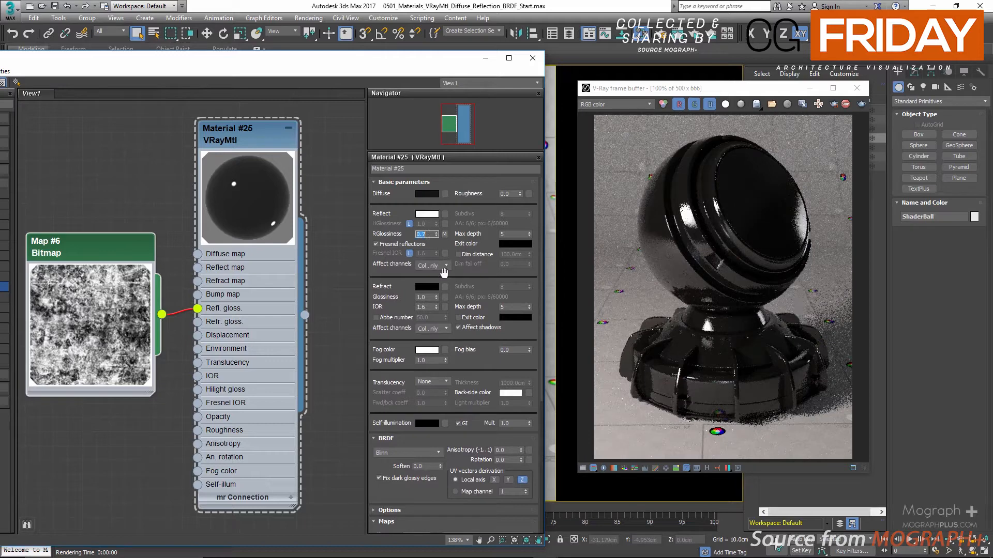
# Try RGlossiness map amounts of 50 and 10 to compare the blend in the render, and restore the amount to 100.
pyautogui.moveTo(416, 340); pyautogui.dragTo(411, 255)
pyautogui.scroll(-6, 410, 254)
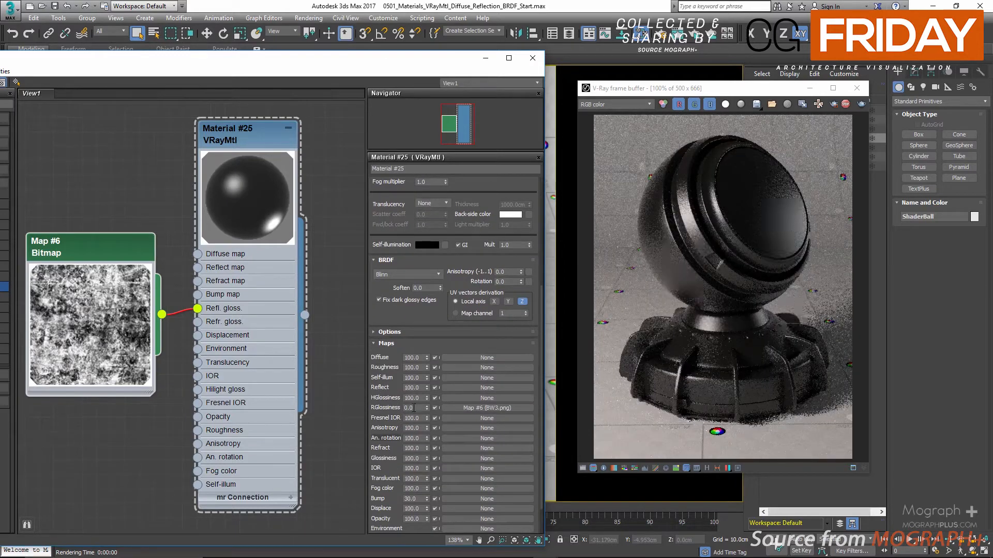
pyautogui.doubleClick(413, 408)
pyautogui.write('50')
pyautogui.press('Return')
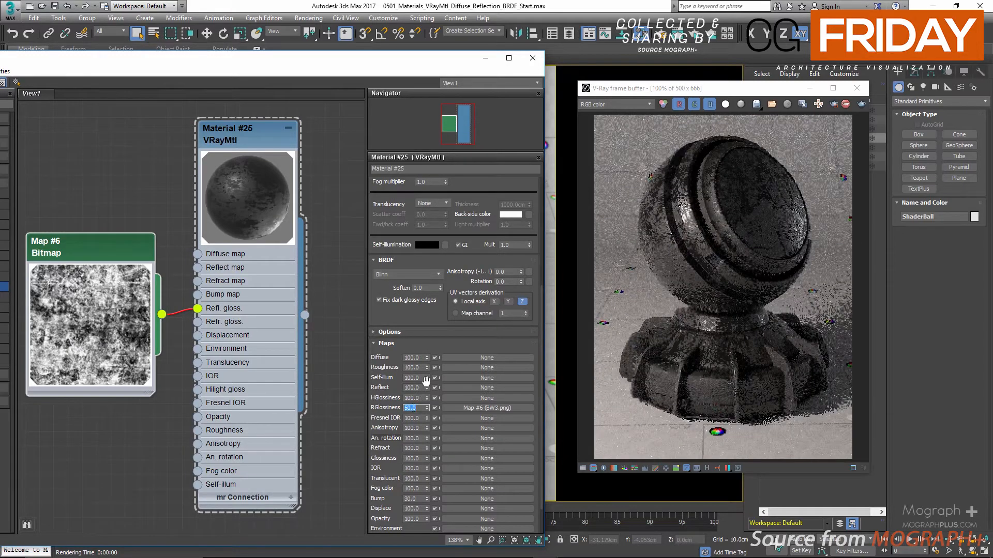
pyautogui.write('10')
pyautogui.press('Return')
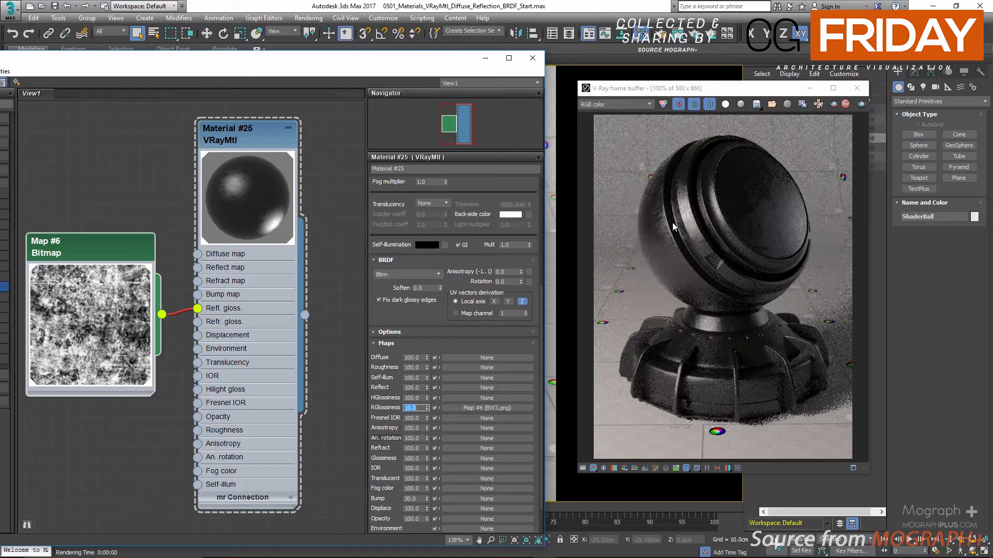
pyautogui.write('10')
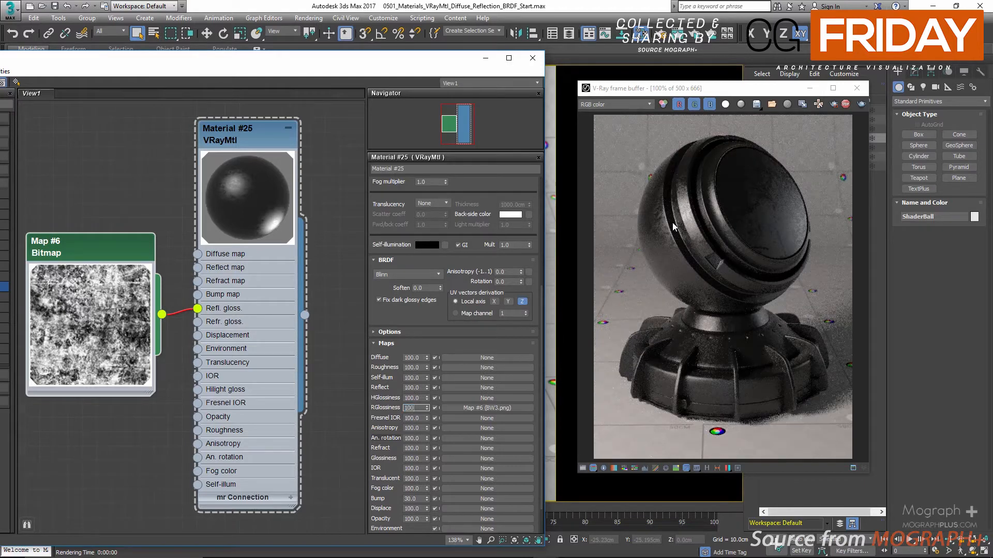
pyautogui.write('0')
pyautogui.press('Return')
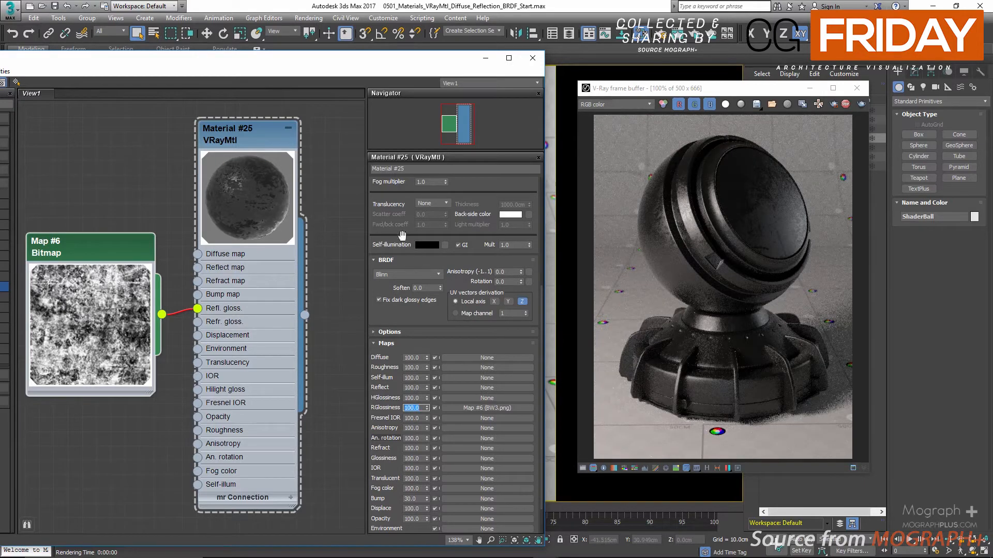
# Set the material's RGlossiness to 1.0 and clear the bitmap from its map slot.
pyautogui.scroll(5, 408, 248)
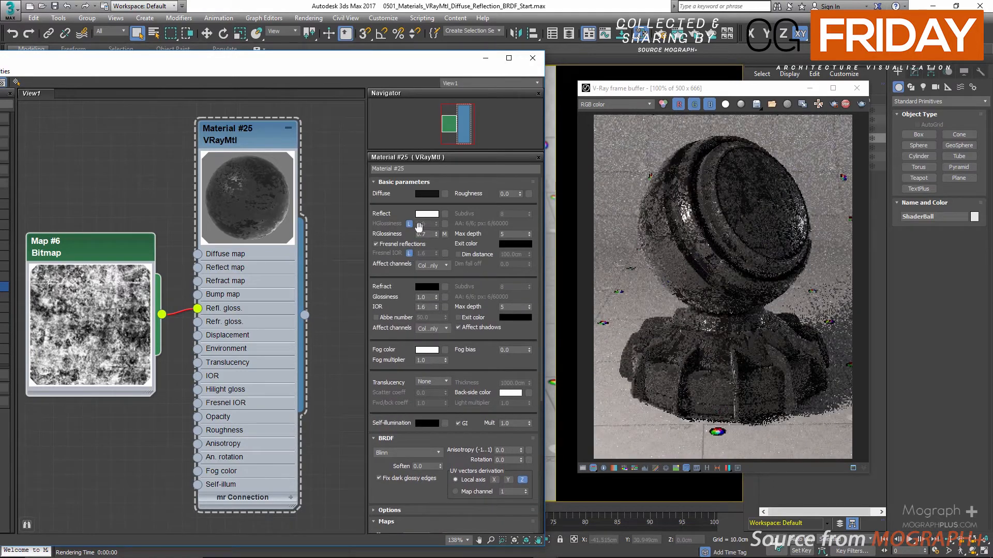
pyautogui.doubleClick(421, 234)
pyautogui.press('Return')
pyautogui.rightClick(440, 233)
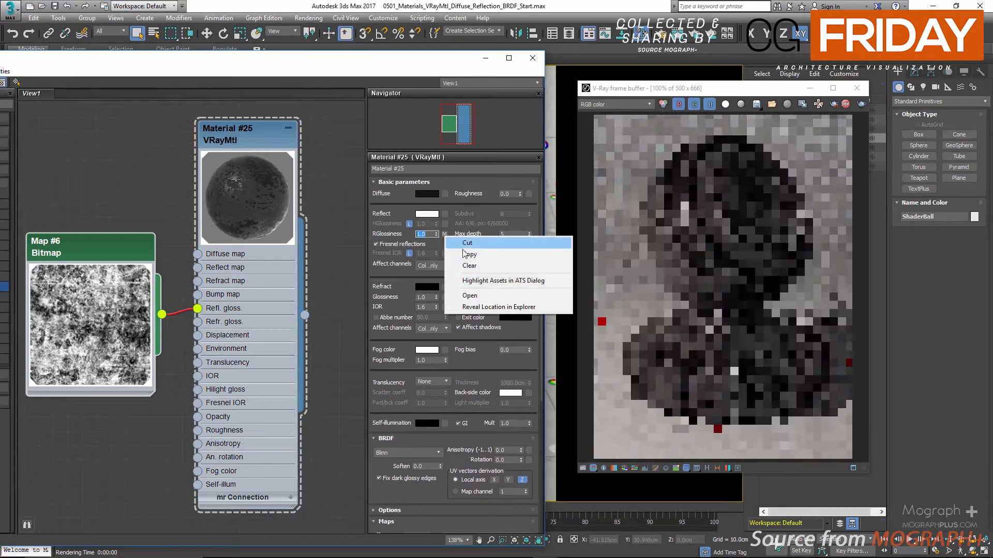
pyautogui.click(476, 265)
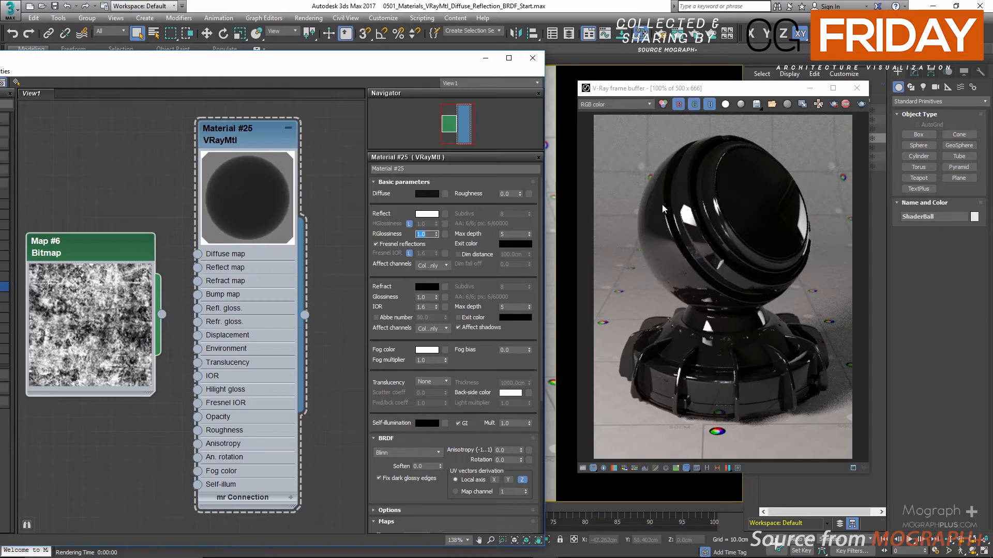
# Examine the reflections at the sphere's edge and across its surface in an enlarged view of the render.
pyautogui.scroll(1, 665, 203)
pyautogui.scroll(-1, 640, 200)
pyautogui.scroll(1, 711, 232)
pyautogui.scroll(1, 607, 259)
pyautogui.moveTo(606, 259); pyautogui.dragTo(724, 251, button='middle')
pyautogui.moveTo(684, 175); pyautogui.dragTo(679, 243, button='middle')
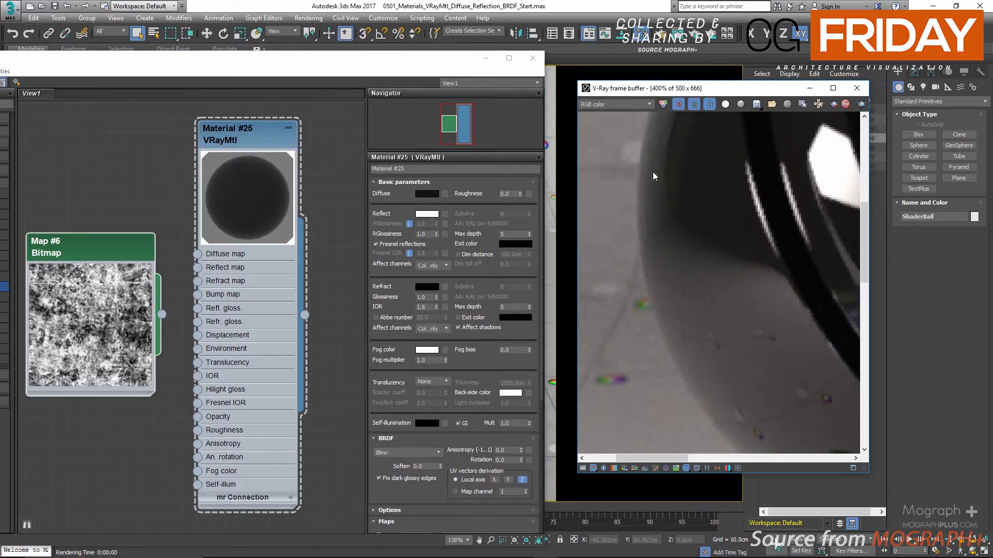
pyautogui.scroll(-2, 655, 173)
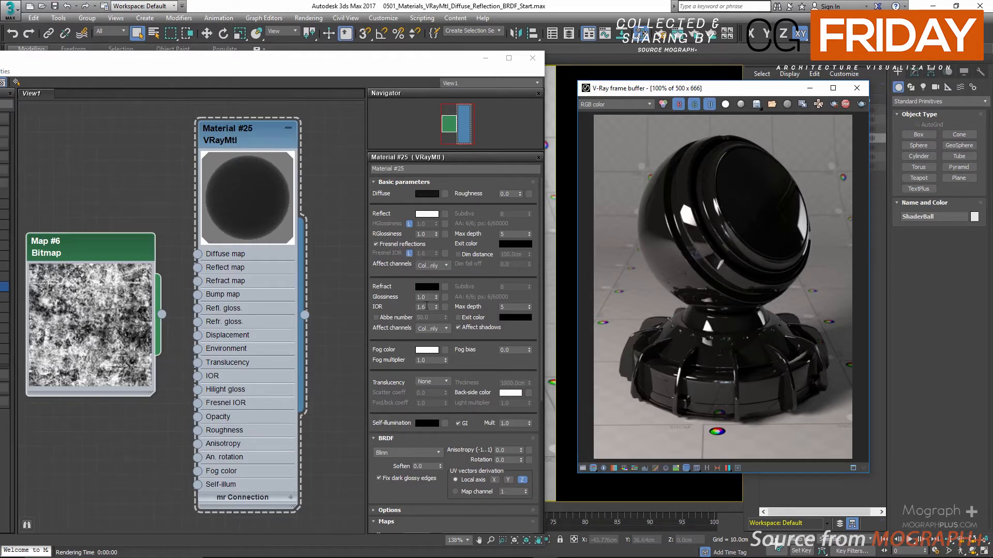
# Unlock the Fresnel IOR from the refraction IOR and lock it again.
pyautogui.moveTo(430, 308); pyautogui.dragTo(385, 309)
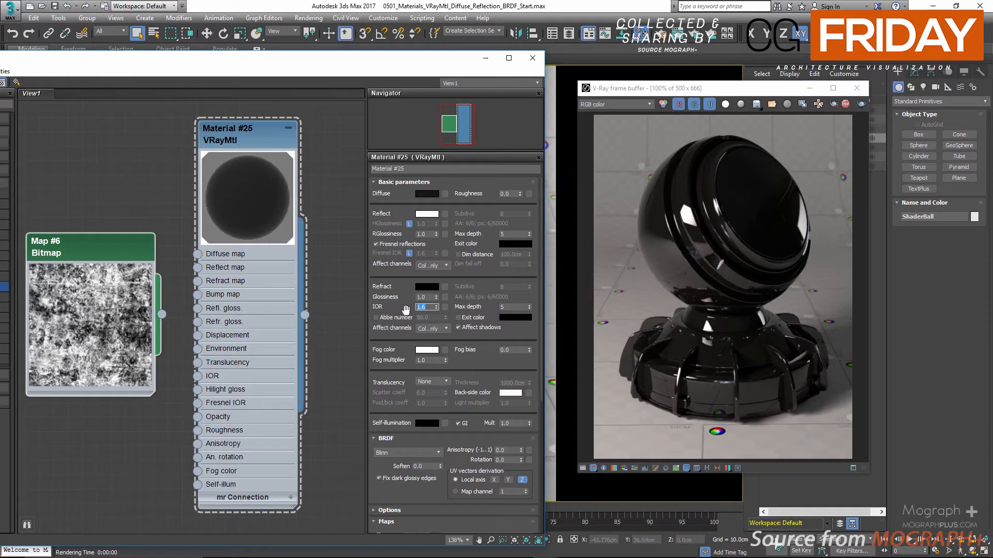
pyautogui.click(410, 253)
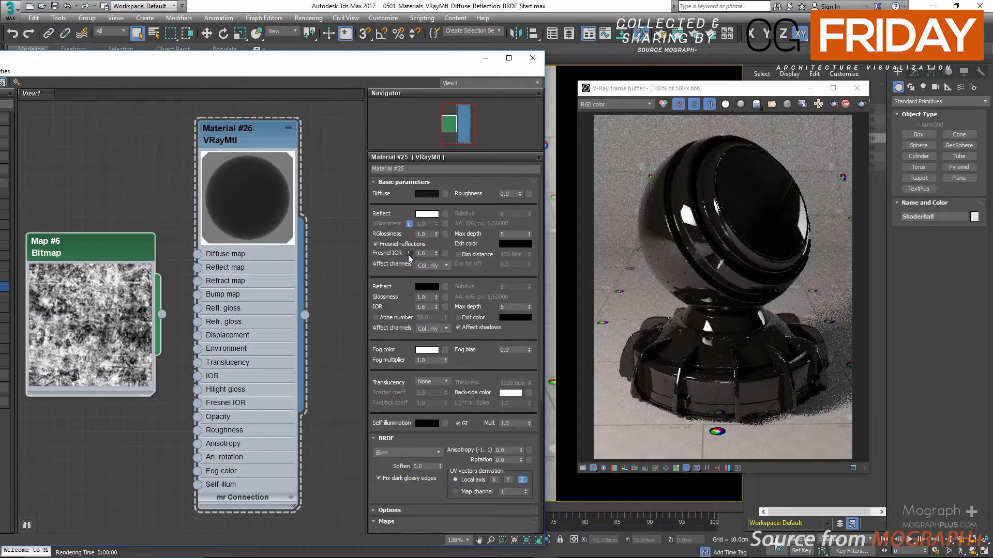
pyautogui.click(410, 253)
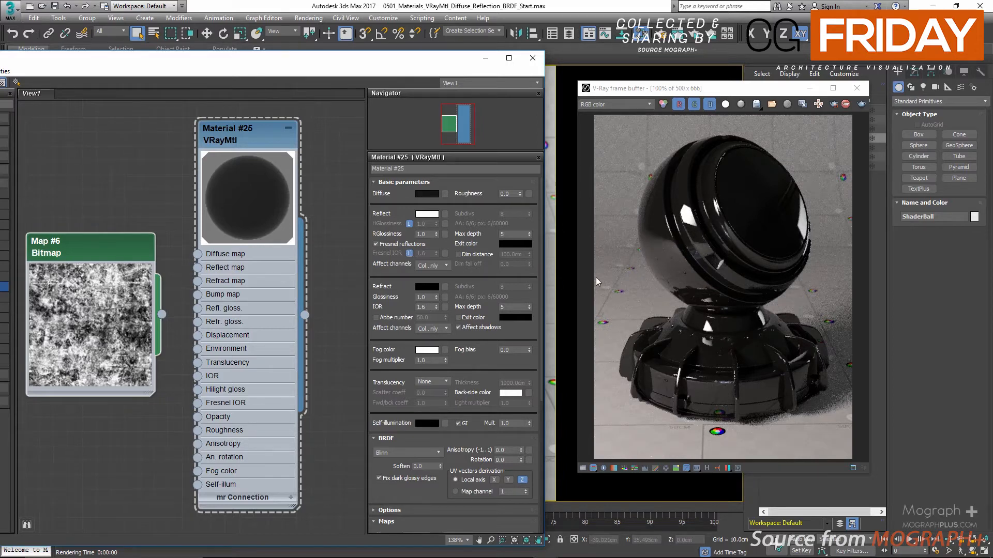
# Set the refraction IOR to 1.1 and inspect the shader ball's reflections up close in the render.
pyautogui.click(428, 308)
pyautogui.write('1.1')
pyautogui.press('Return')
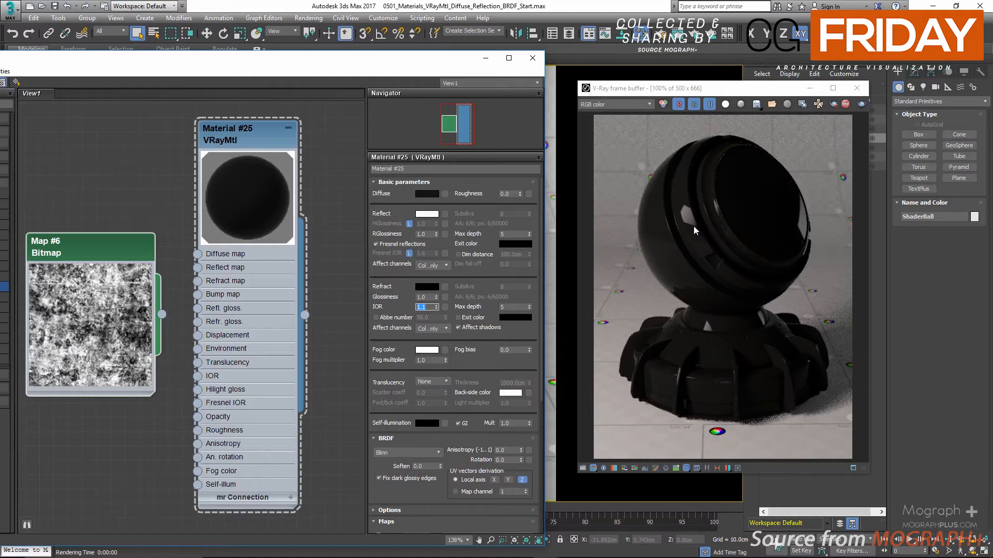
pyautogui.scroll(2, 693, 226)
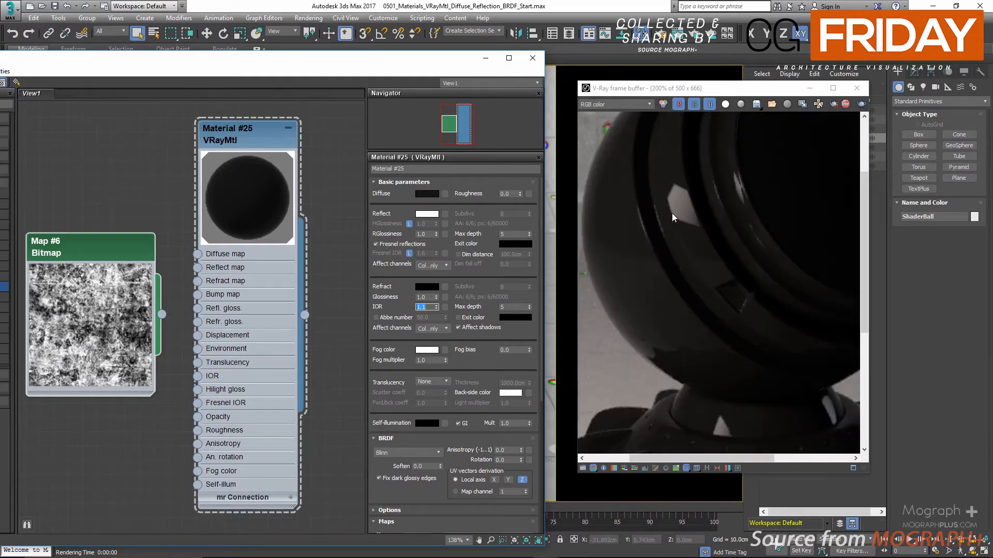
pyautogui.scroll(-2, 672, 213)
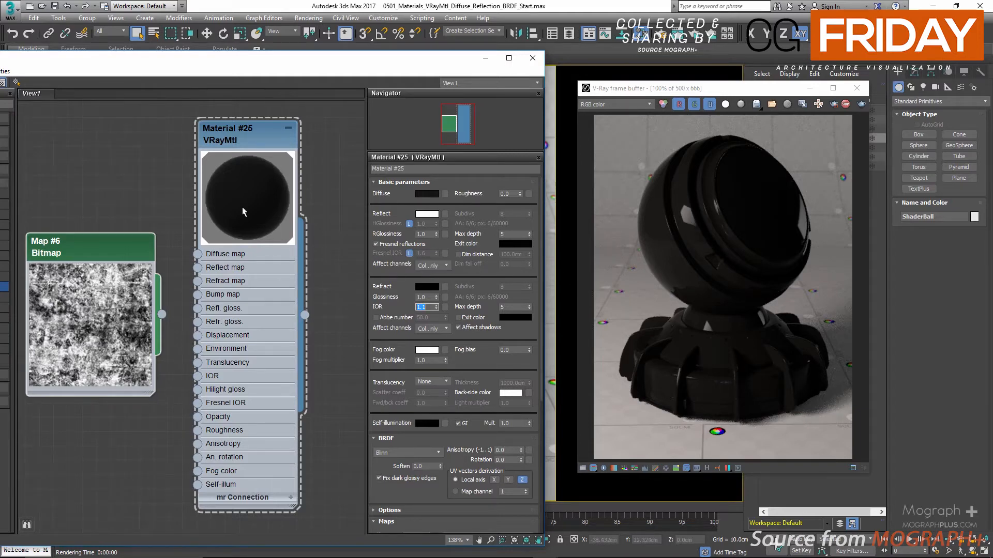
# Show the checkered background in the material's preview, enlarge its node and move it slightly up.
pyautogui.rightClick(238, 150)
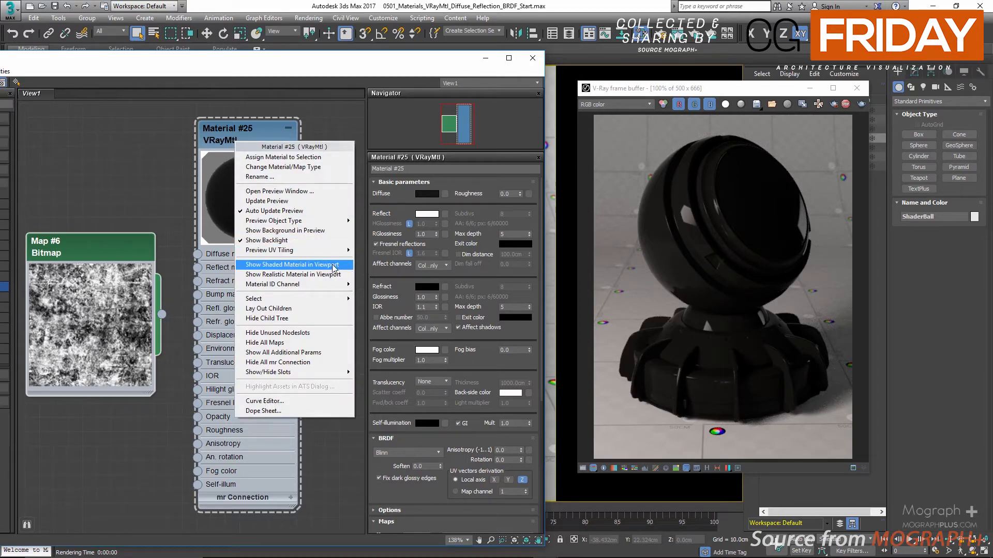
pyautogui.click(312, 231)
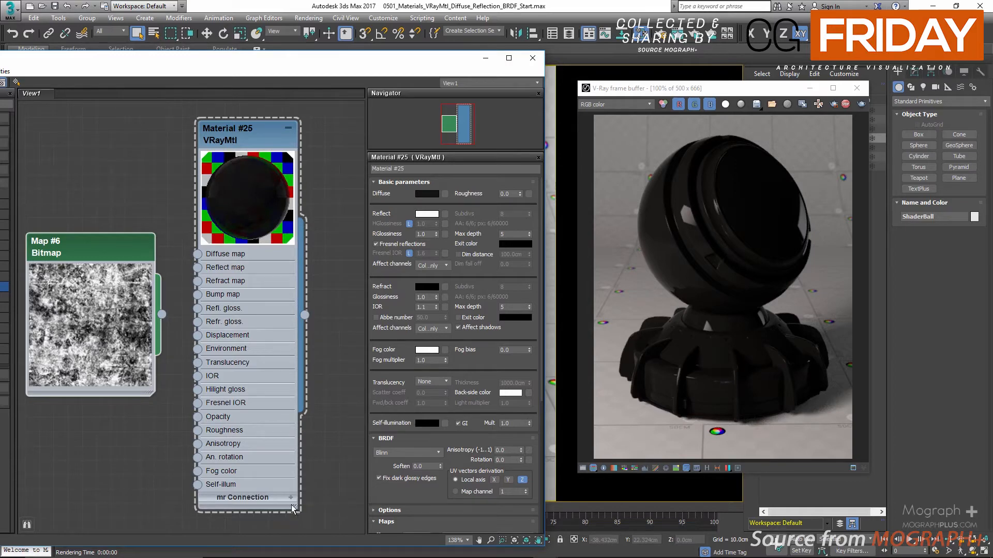
pyautogui.moveTo(291, 505); pyautogui.dragTo(339, 553)
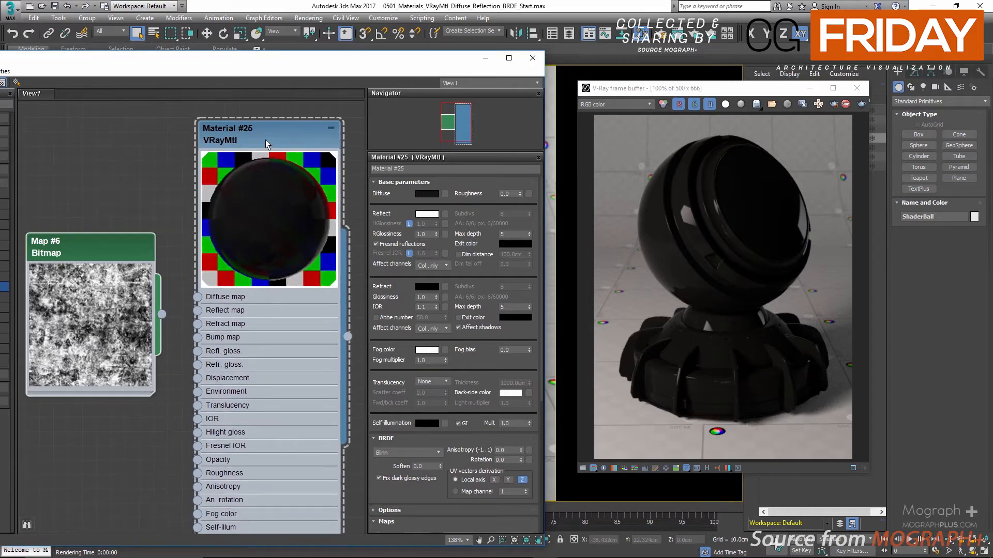
pyautogui.moveTo(267, 129)
pyautogui.mouseDown()
pyautogui.moveTo(261, 97)
pyautogui.moveTo(259, 120)
pyautogui.moveTo(266, 115)
pyautogui.mouseUp()
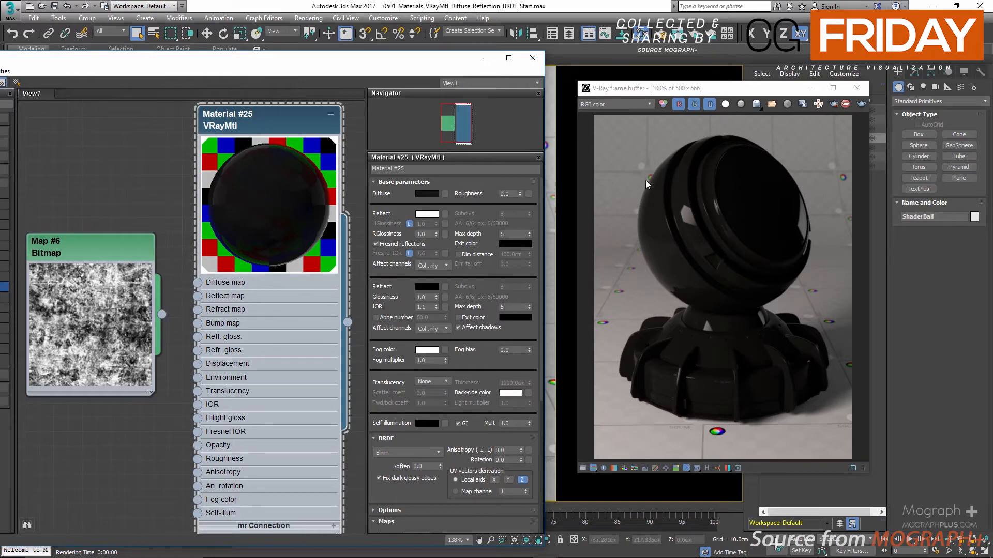
# Inspect the shader ball's edges and base up close in the render, and set the refraction IOR to 1.6.
pyautogui.scroll(1, 672, 187)
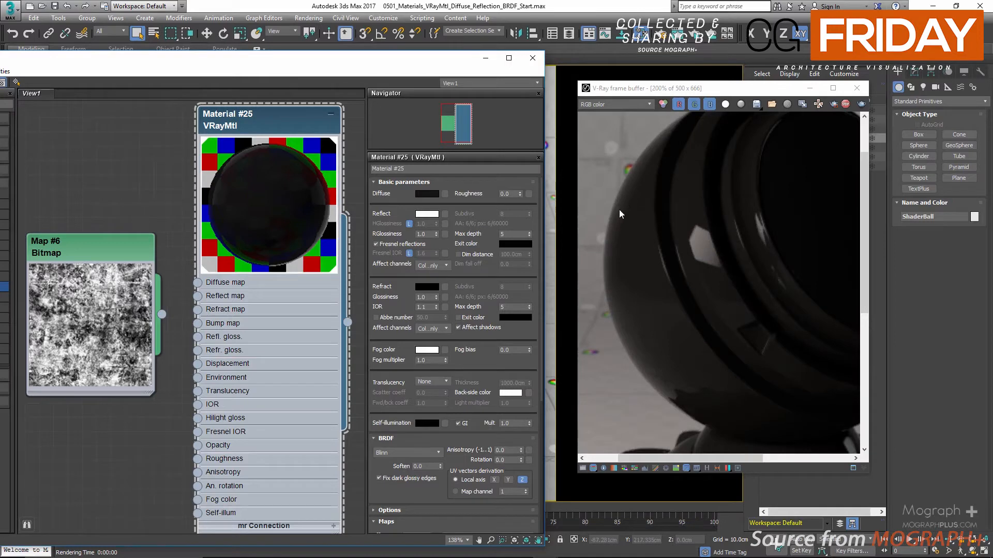
pyautogui.moveTo(786, 324); pyautogui.dragTo(652, 239, button='middle')
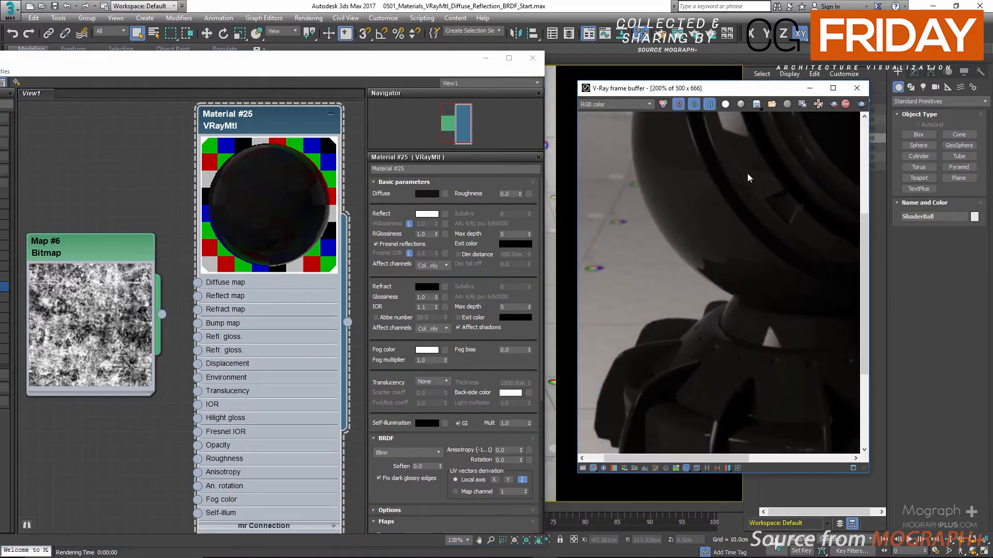
pyautogui.scroll(-1, 747, 190)
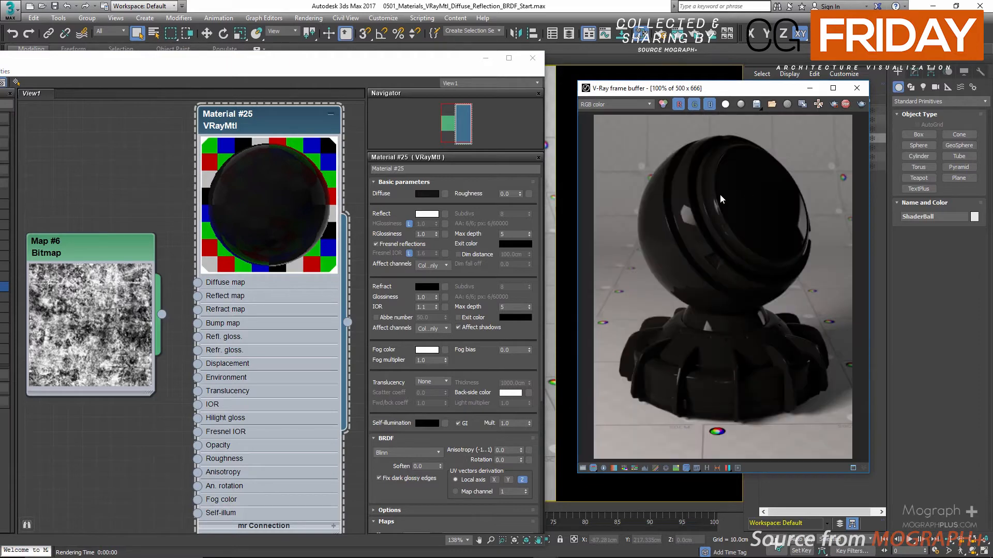
pyautogui.doubleClick(430, 308)
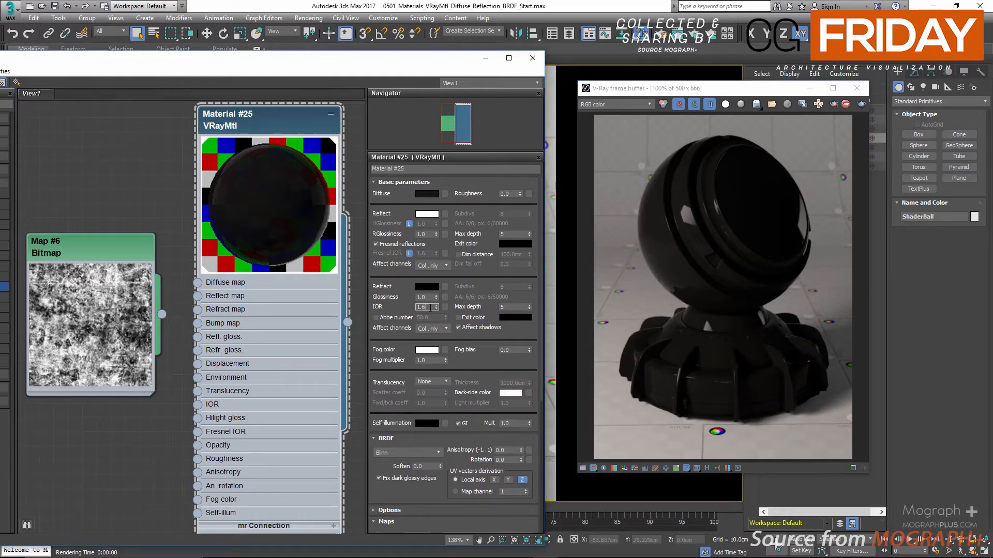
pyautogui.write('1.6')
pyautogui.press('Return')
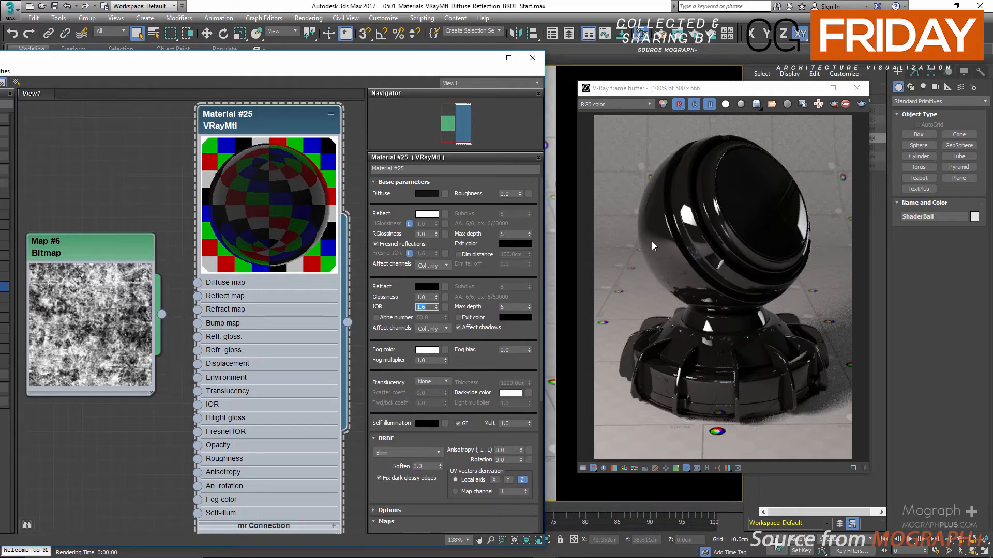
# Inspect the reflections in the render, and try an IOR of 3 followed by a much higher value.
pyautogui.scroll(1, 642, 227)
pyautogui.scroll(-1, 664, 201)
pyautogui.write('3')
pyautogui.press('Return')
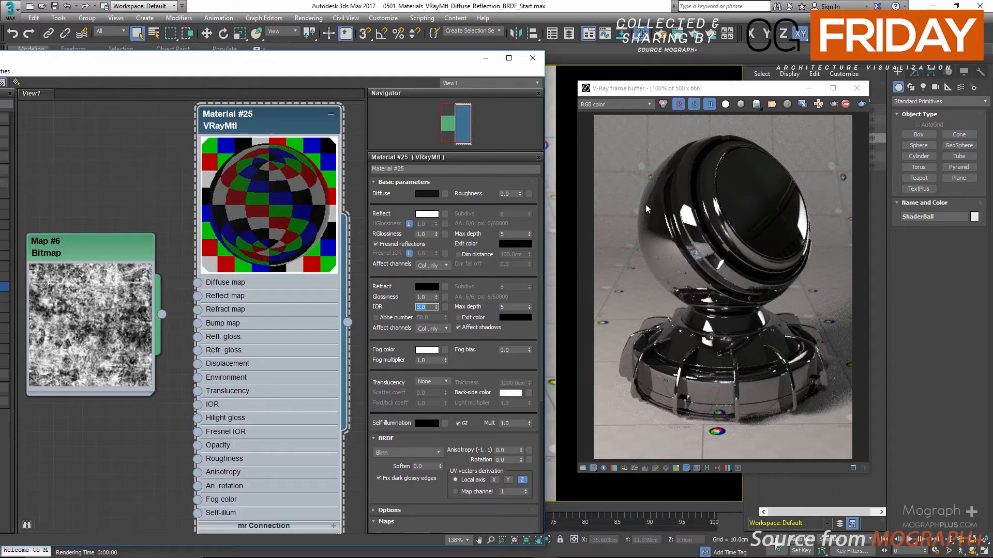
pyautogui.write('25')
pyautogui.press('Return')
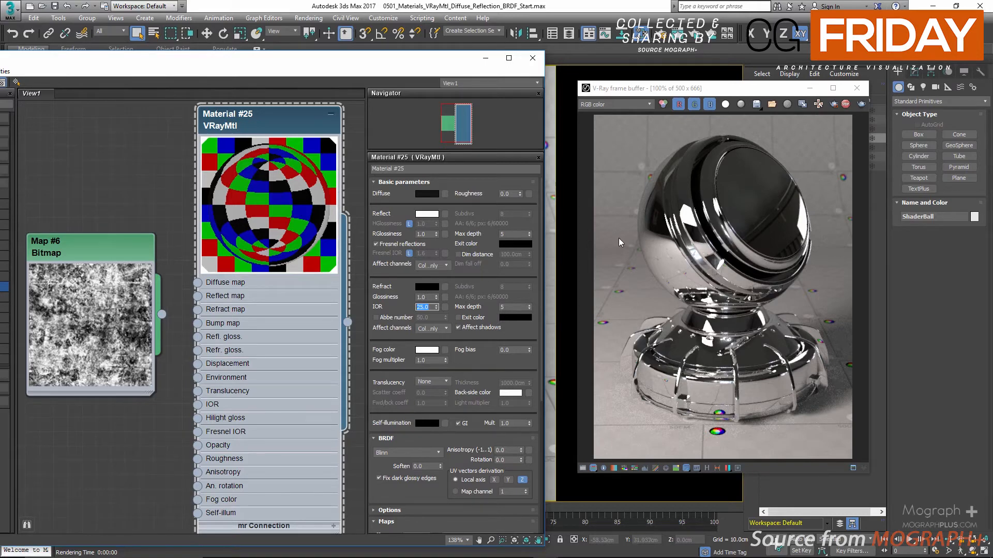
# Compare refraction IOR values of 1.6, 1.4 and 3 in the render, and return the IOR to 1.6.
pyautogui.click(423, 307)
pyautogui.doubleClick(423, 307)
pyautogui.write('1.6')
pyautogui.press('Return')
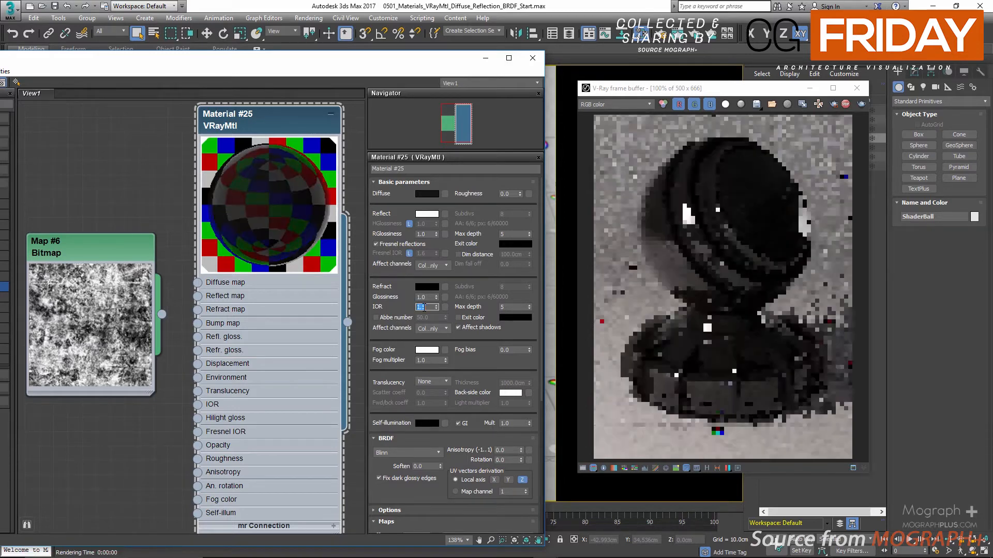
pyautogui.write('1.4')
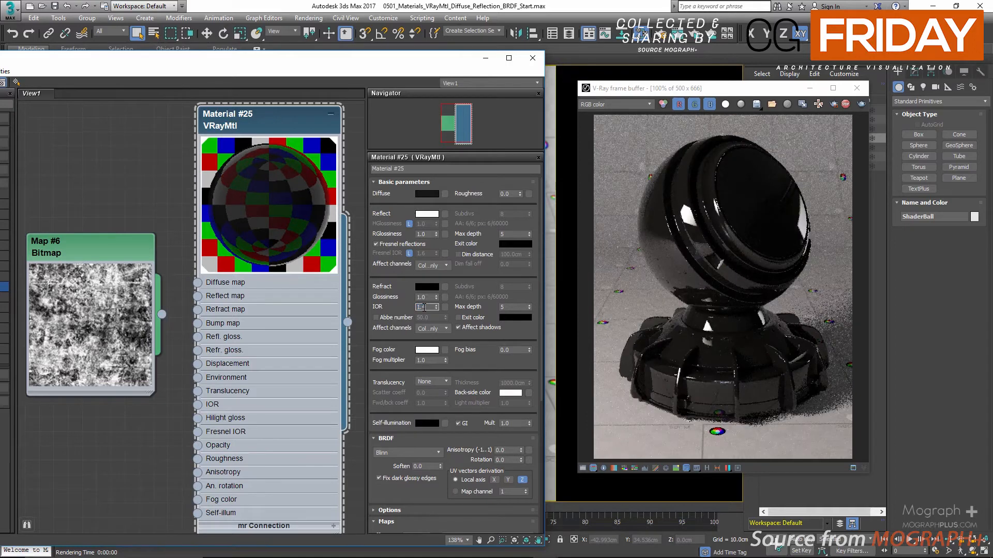
pyautogui.press('Return')
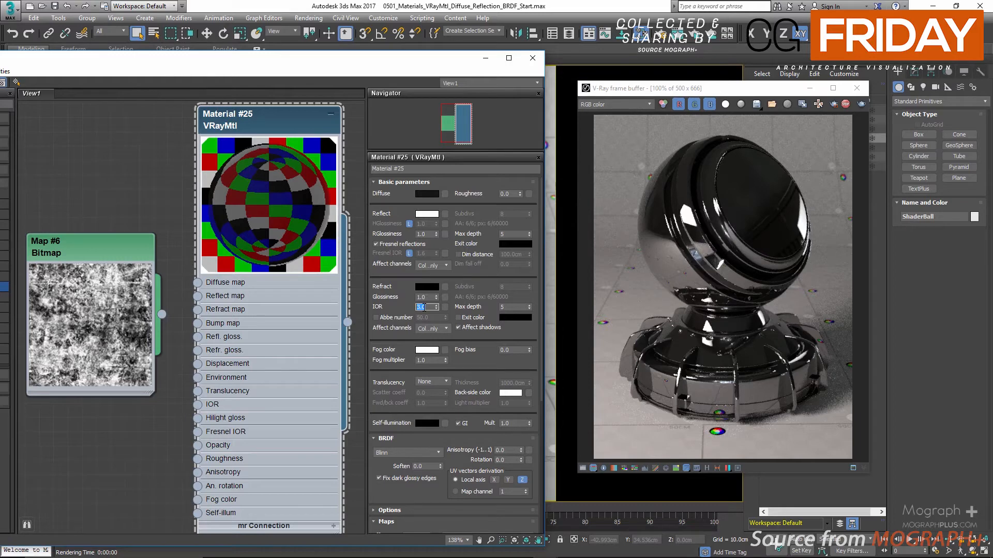
pyautogui.write('1.6')
pyautogui.press('Return')
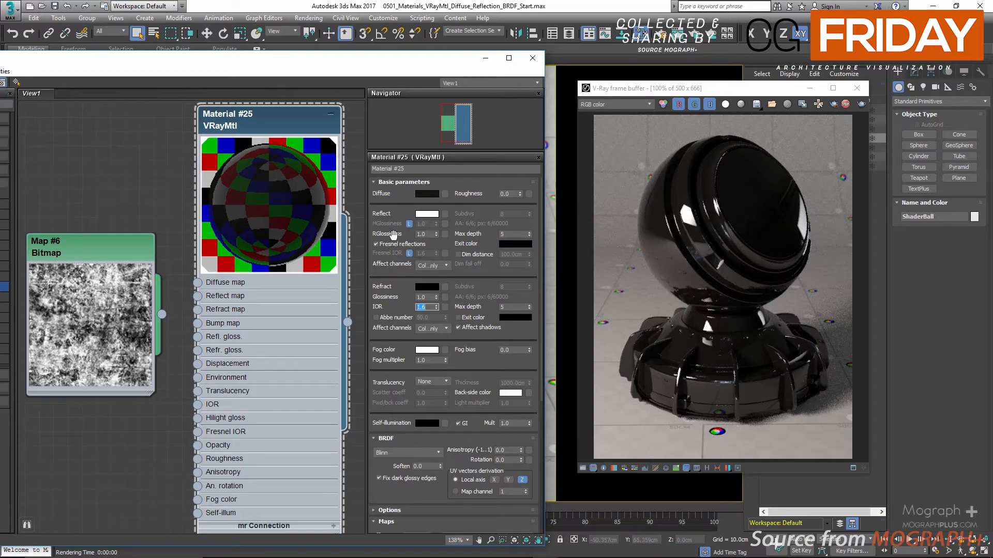
# Unlock the highlight glossiness from the reflection glossiness and try a value of 0.8.
pyautogui.scroll(1, 658, 241)
pyautogui.scroll(-1, 657, 241)
pyautogui.scroll(1, 695, 225)
pyautogui.scroll(-1, 695, 225)
pyautogui.click(409, 224)
pyautogui.scroll(1, 684, 223)
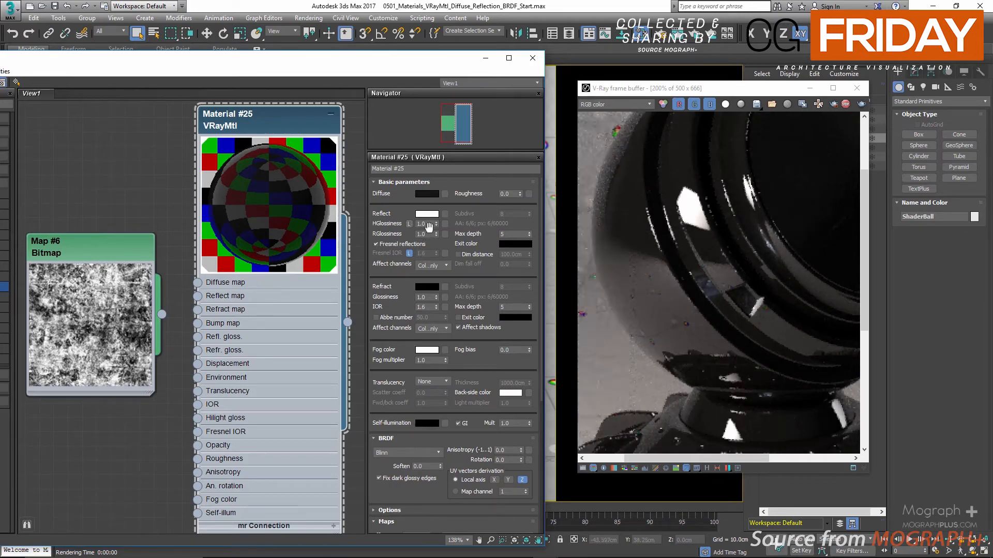
pyautogui.click(428, 224)
pyautogui.doubleClick(429, 224)
pyautogui.write('0.8')
pyautogui.press('Return')
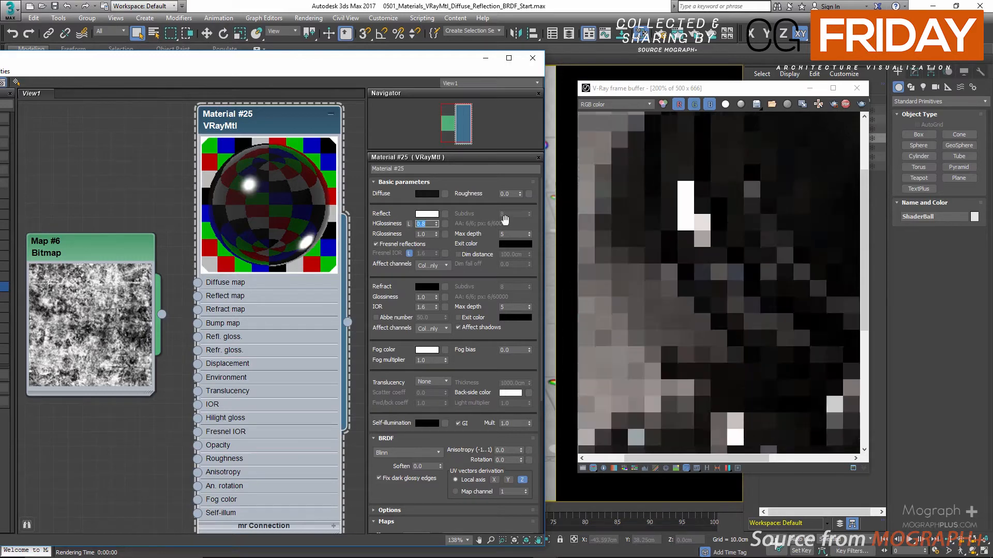
# Try a highlight glossiness of 0.5, inspect the shader ball in the render, and lock it to the reflection glossiness again.
pyautogui.scroll(-1, 697, 256)
pyautogui.scroll(1, 691, 221)
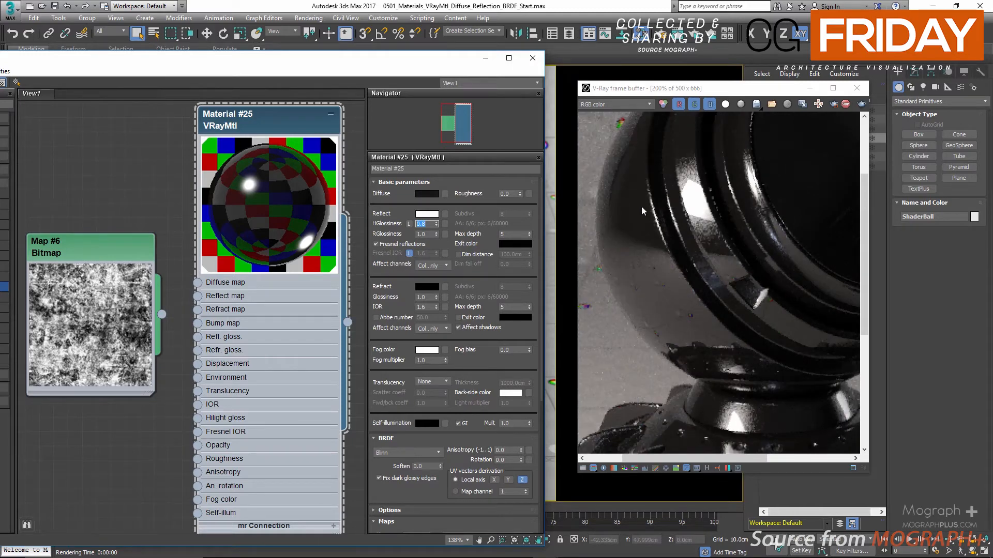
pyautogui.click(425, 225)
pyautogui.press('BackSpace')
pyautogui.write('5')
pyautogui.press('Return')
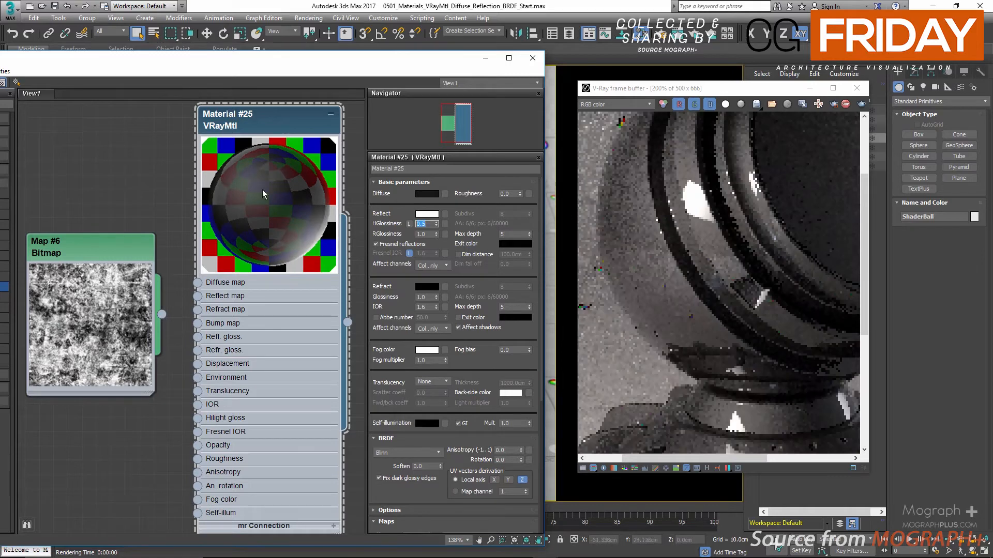
pyautogui.scroll(-2, 637, 233)
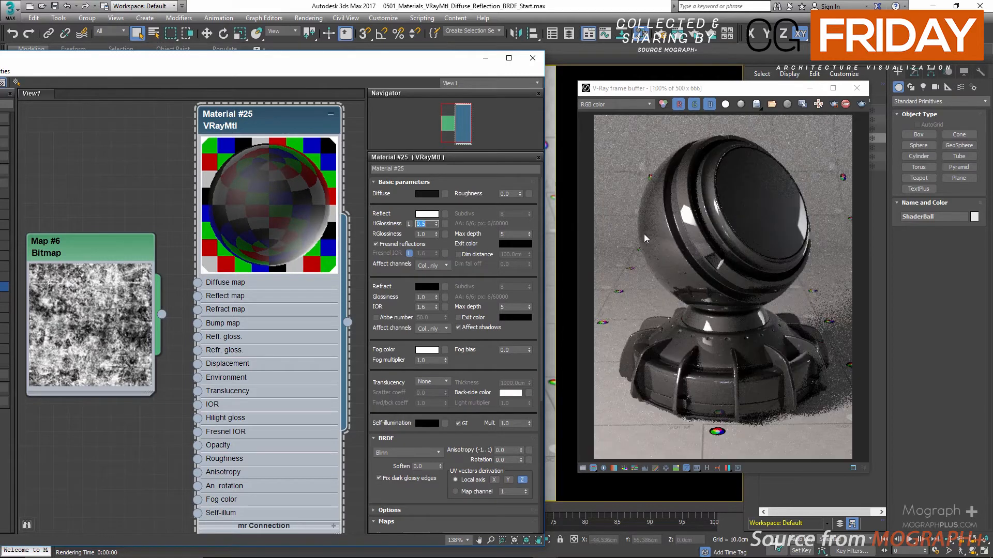
pyautogui.scroll(2, 693, 236)
pyautogui.scroll(-2, 693, 236)
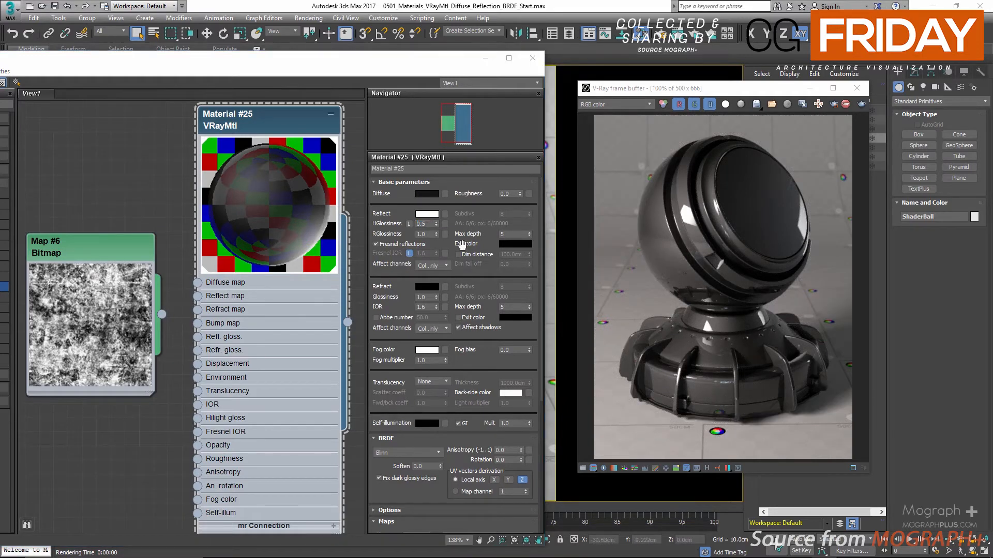
pyautogui.click(409, 224)
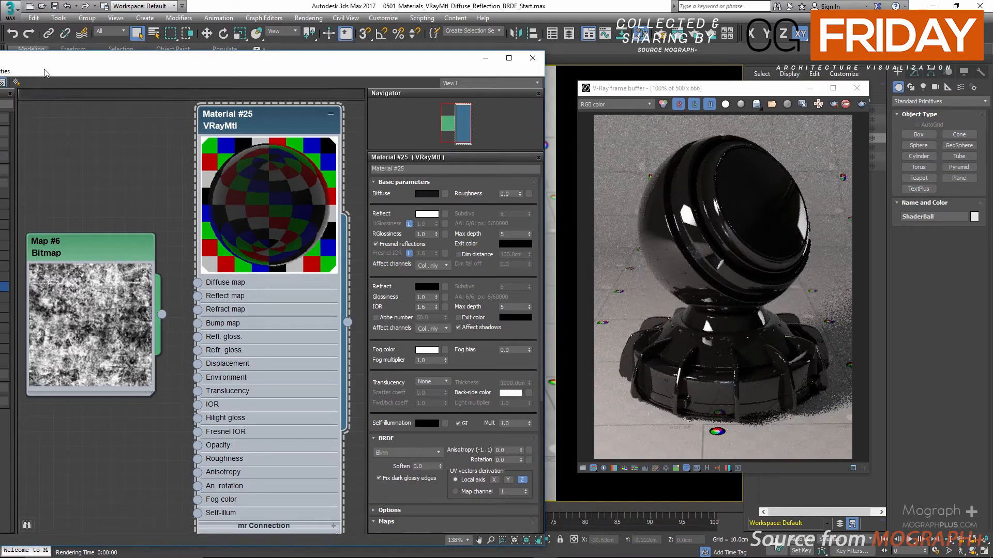
pyautogui.moveTo(49, 70); pyautogui.dragTo(56, 149)
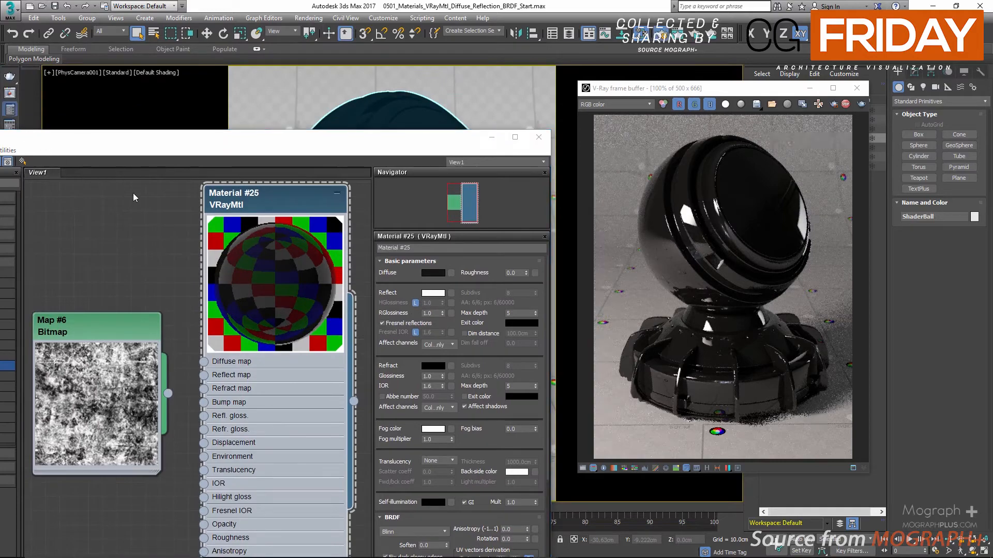
pyautogui.press('F10')
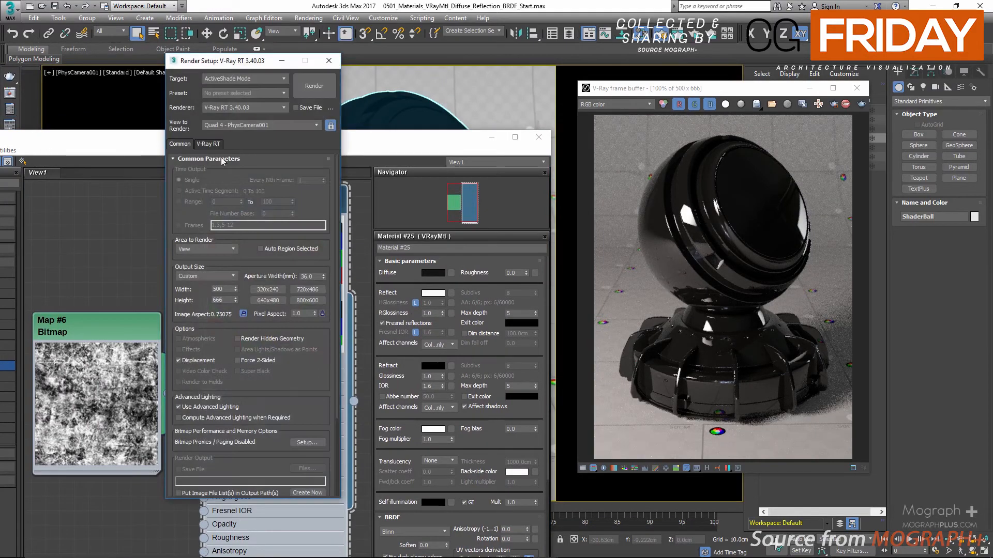
pyautogui.click(329, 61)
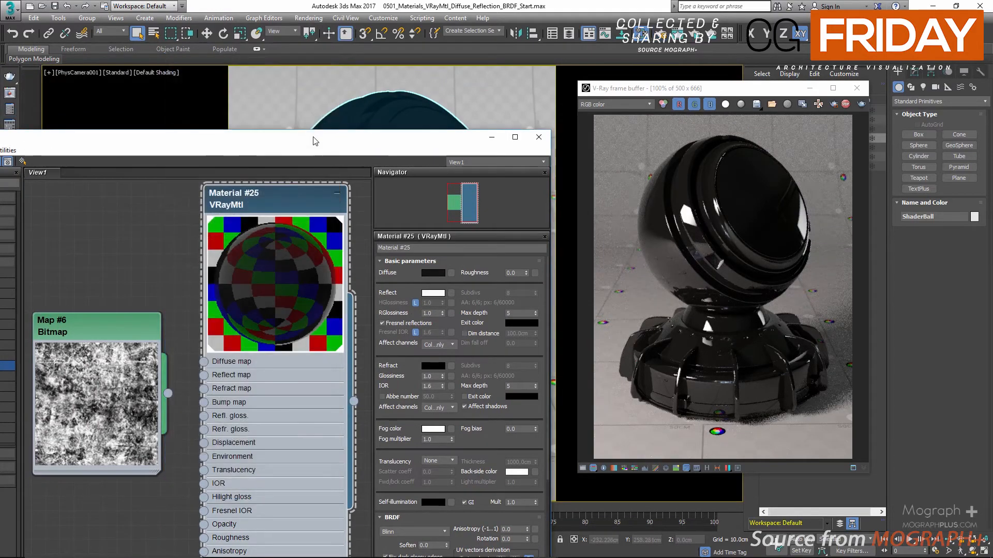
# Move the material editor window up and delete the unused Map #6 bitmap node.
pyautogui.moveTo(314, 141); pyautogui.dragTo(279, 48)
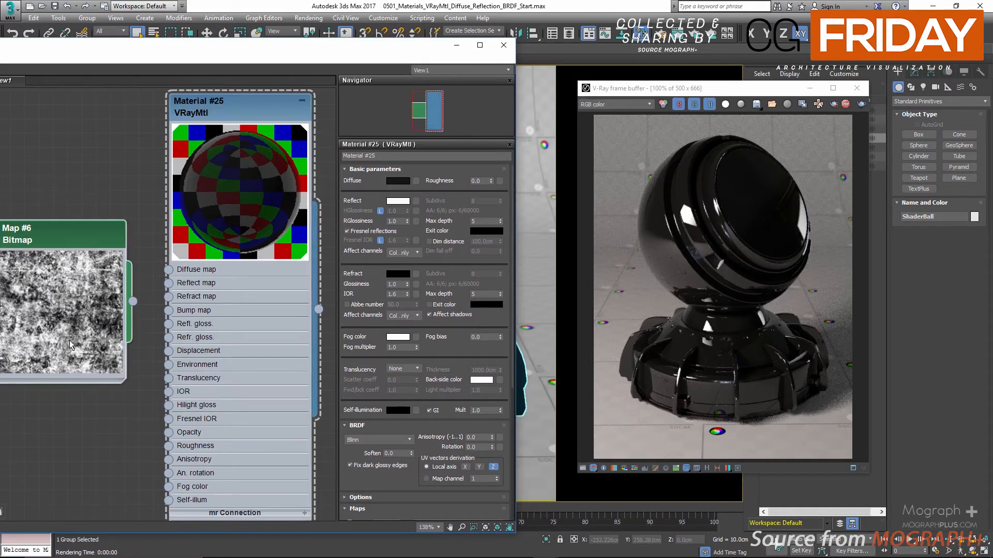
pyautogui.press('Delete')
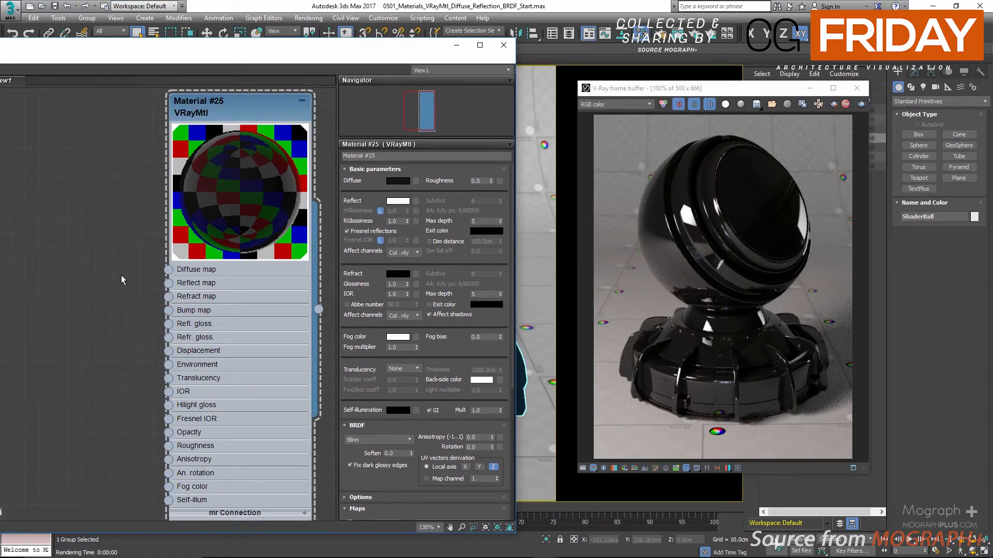
# Set the reflection exit color to a bright red with RGB values 255, 2, 14.
pyautogui.click(487, 232)
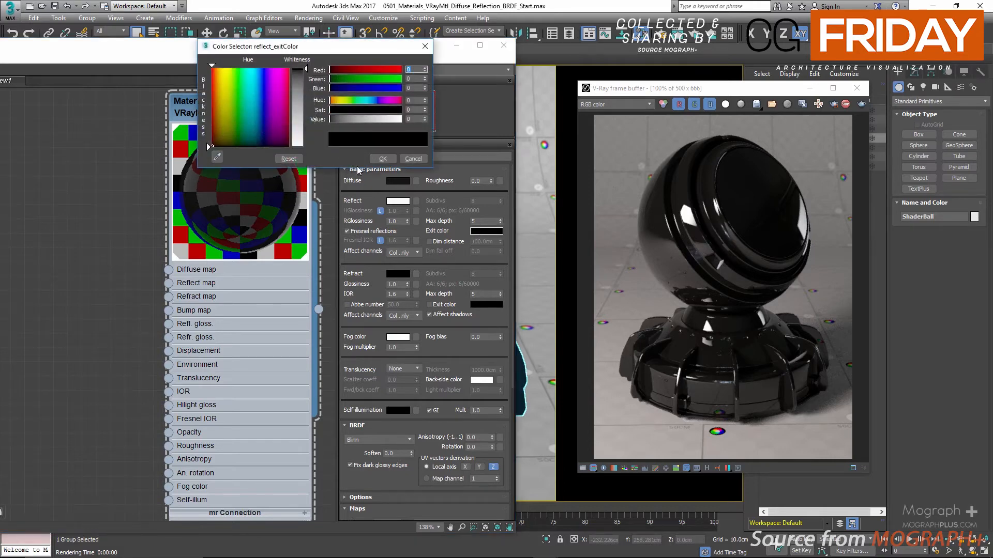
pyautogui.write('255')
pyautogui.press('Return')
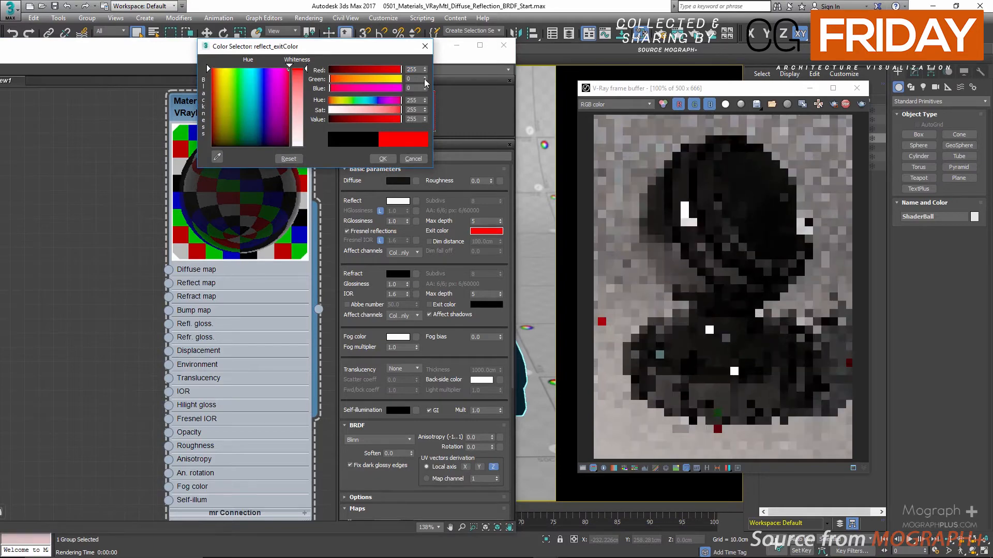
pyautogui.click(425, 78)
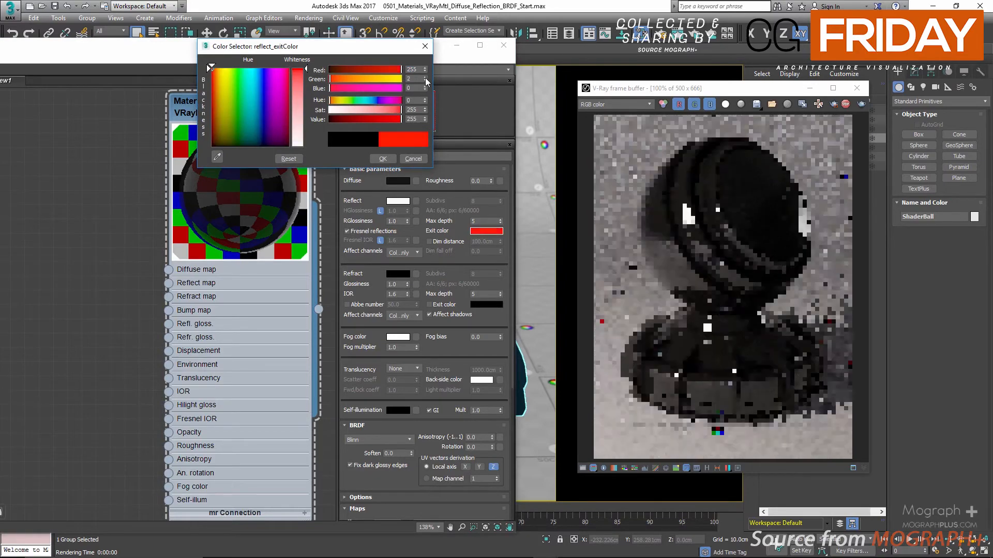
pyautogui.moveTo(412, 89); pyautogui.dragTo(394, 90)
pyautogui.click(413, 88)
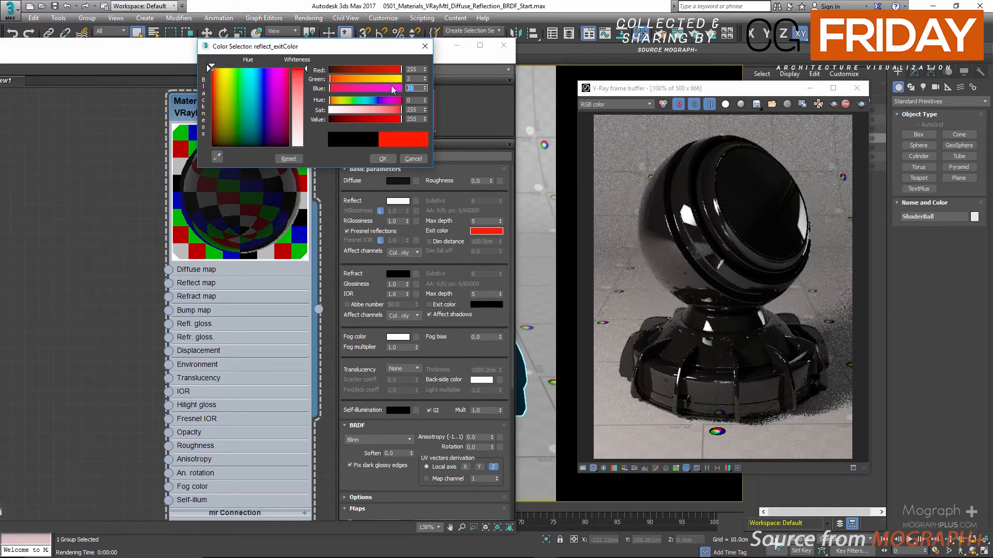
pyautogui.write('14')
pyautogui.click(411, 79)
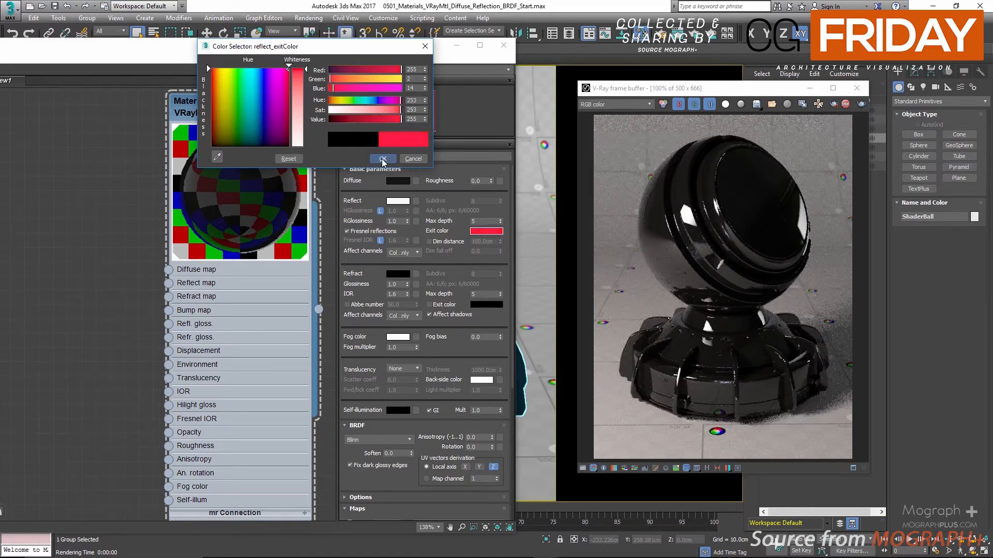
pyautogui.click(383, 158)
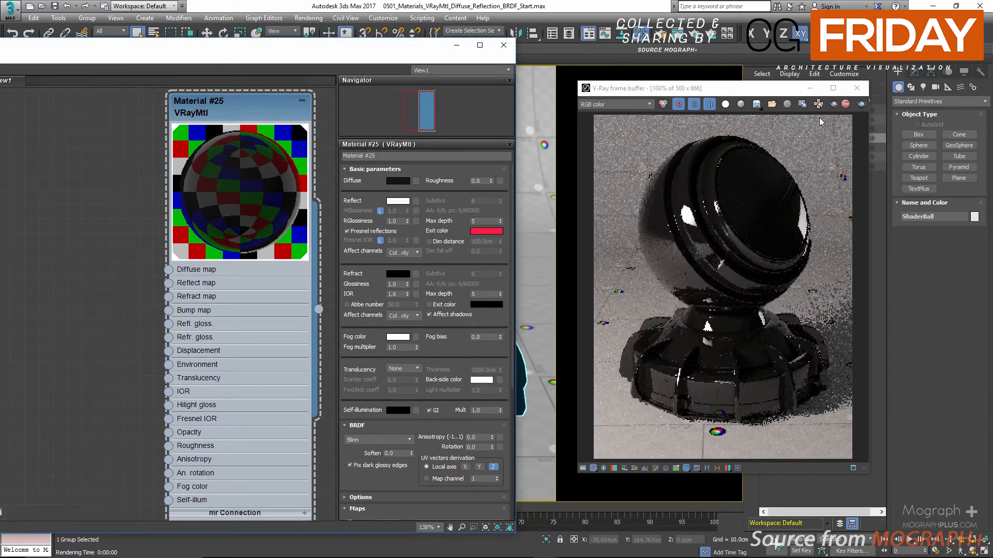
# Open the render history, load the saved Max Depth = 1 render, and arrange the frame buffer and material editor side by side.
pyautogui.click(707, 468)
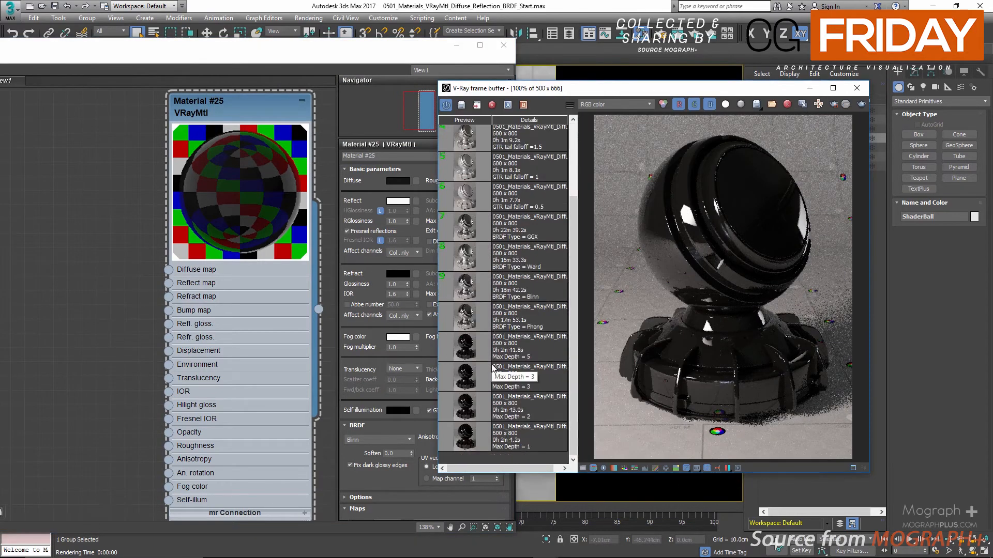
pyautogui.doubleClick(462, 443)
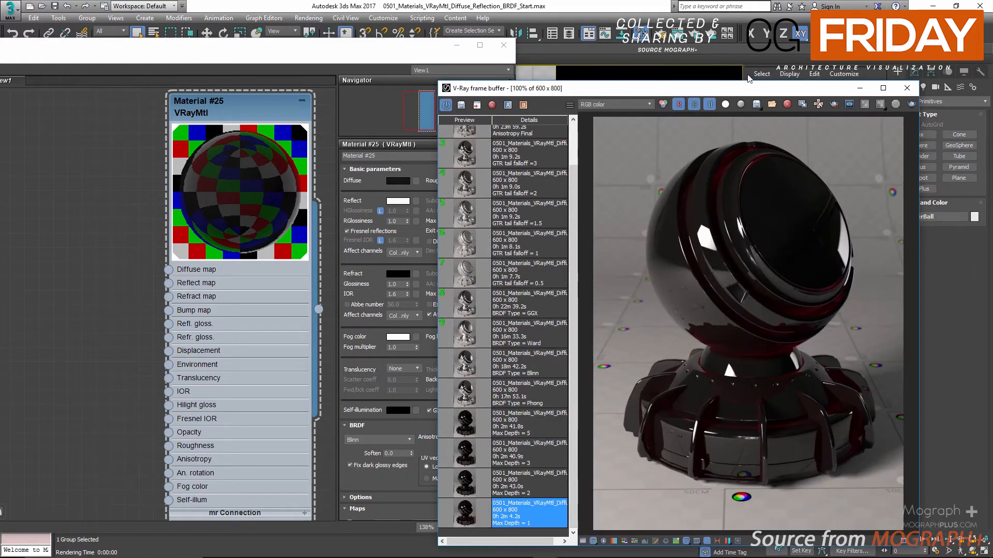
pyautogui.moveTo(740, 89); pyautogui.dragTo(774, 62)
pyautogui.moveTo(438, 51); pyautogui.dragTo(372, 52)
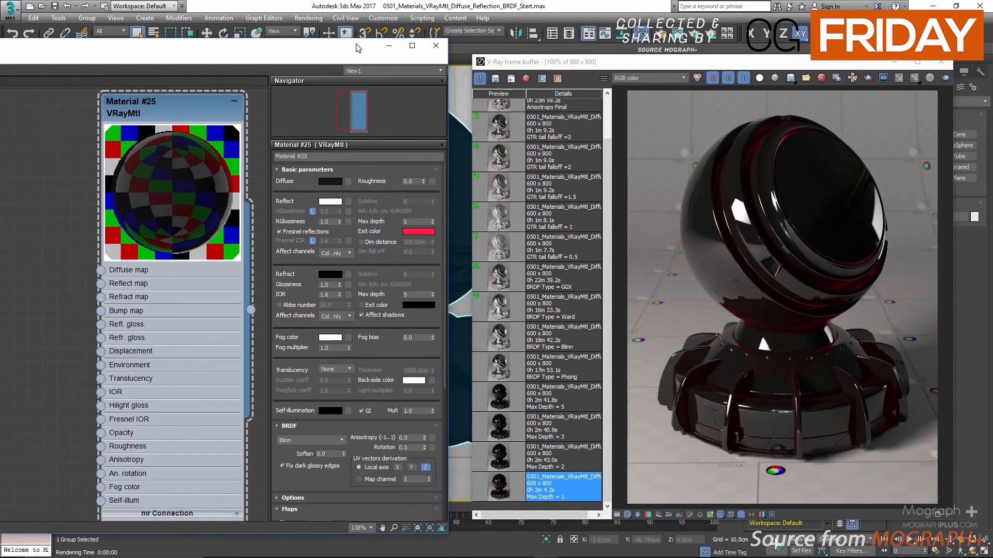
# Set the reflection max depth to 1 and inspect the exit color on the shader ball up close in the saved render.
pyautogui.doubleClick(418, 221)
pyautogui.write('1')
pyautogui.scroll(1, 756, 142)
pyautogui.scroll(-1, 731, 139)
pyautogui.scroll(1, 762, 305)
pyautogui.moveTo(784, 399); pyautogui.dragTo(744, 269, button='middle')
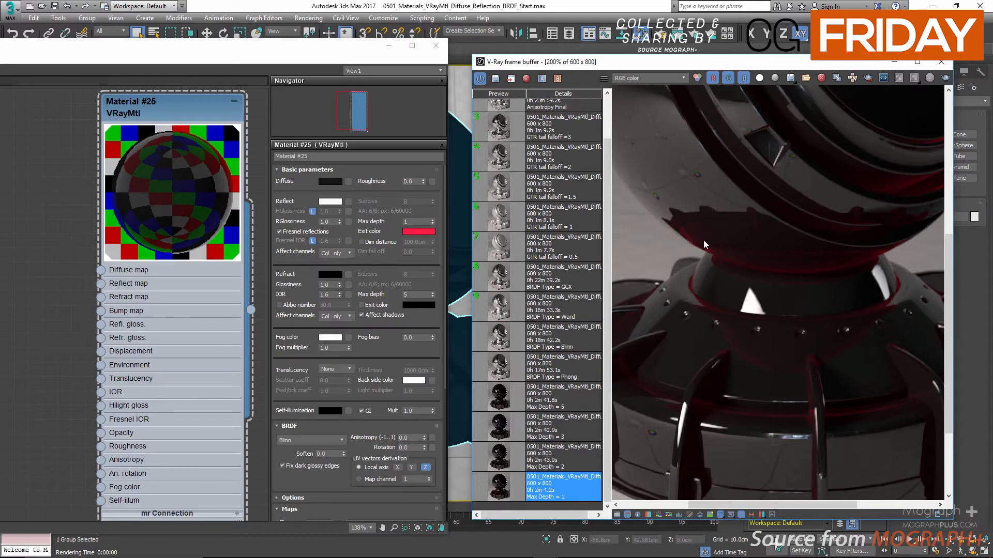
pyautogui.scroll(-1, 745, 259)
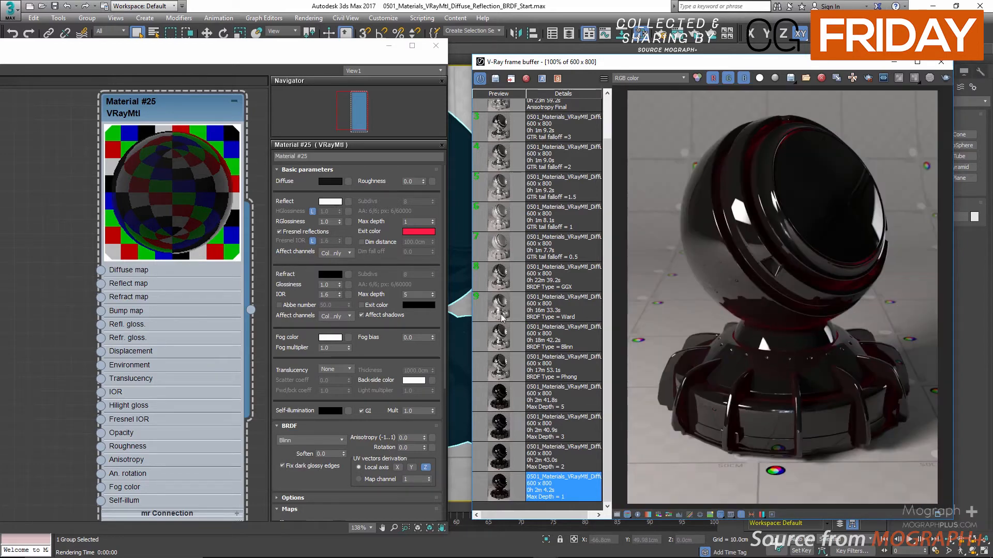
# Raise the reflection max depth to 2 and 3, and compare the matching saved renders up close.
pyautogui.click(434, 220)
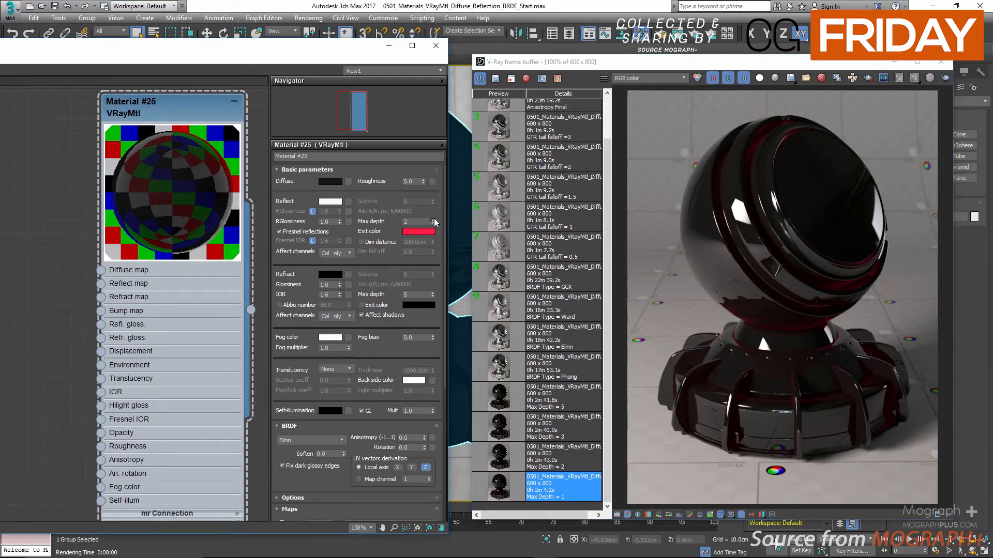
pyautogui.click(586, 454)
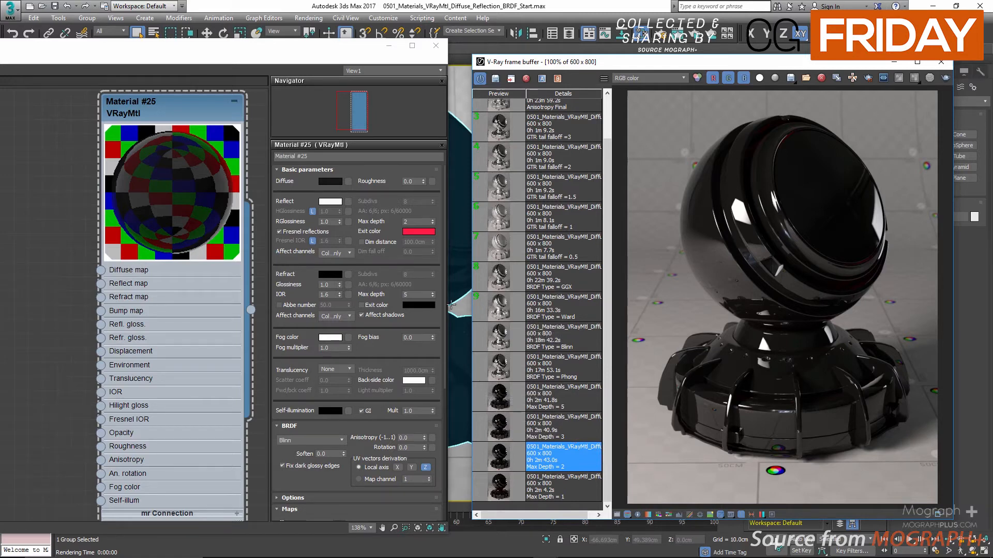
pyautogui.click(432, 220)
pyautogui.click(500, 425)
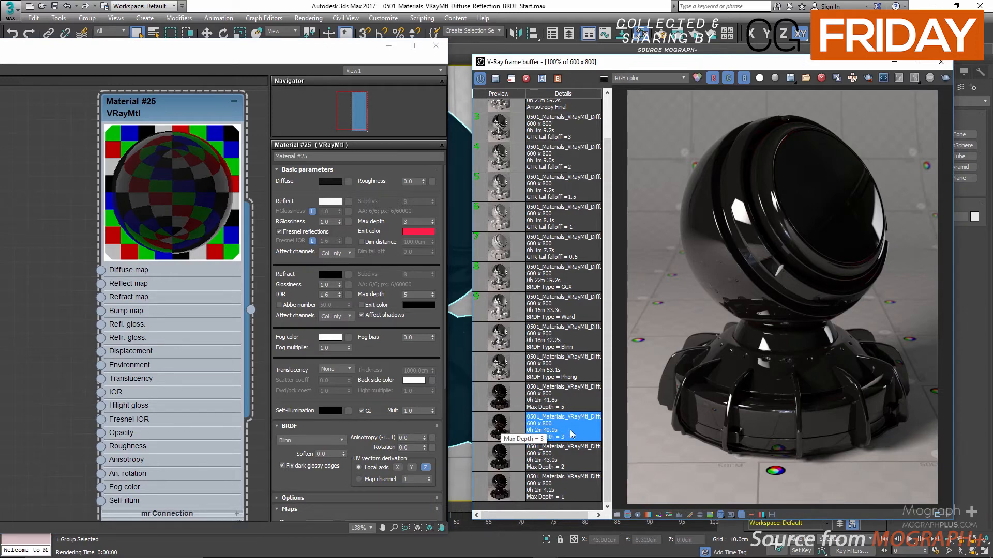
pyautogui.click(572, 461)
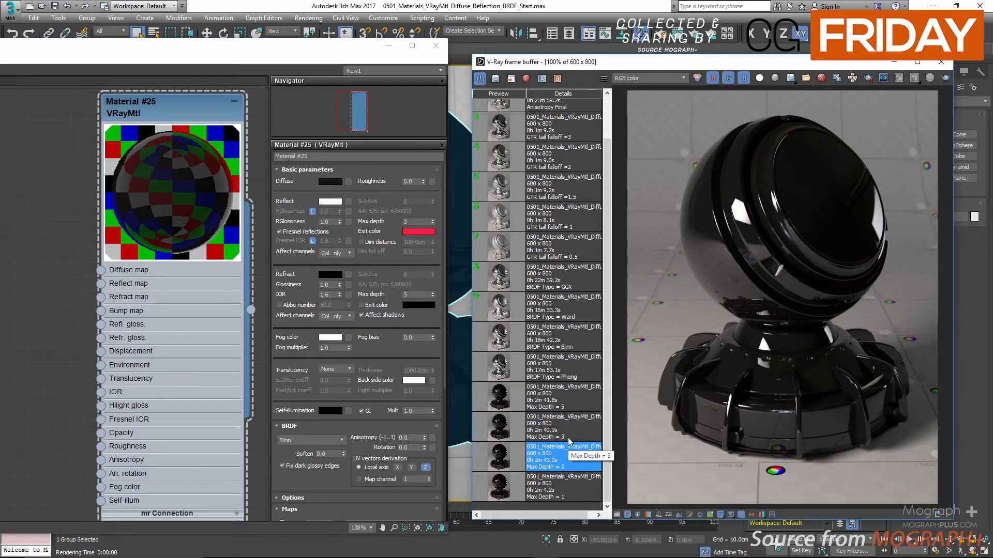
pyautogui.scroll(2, 801, 160)
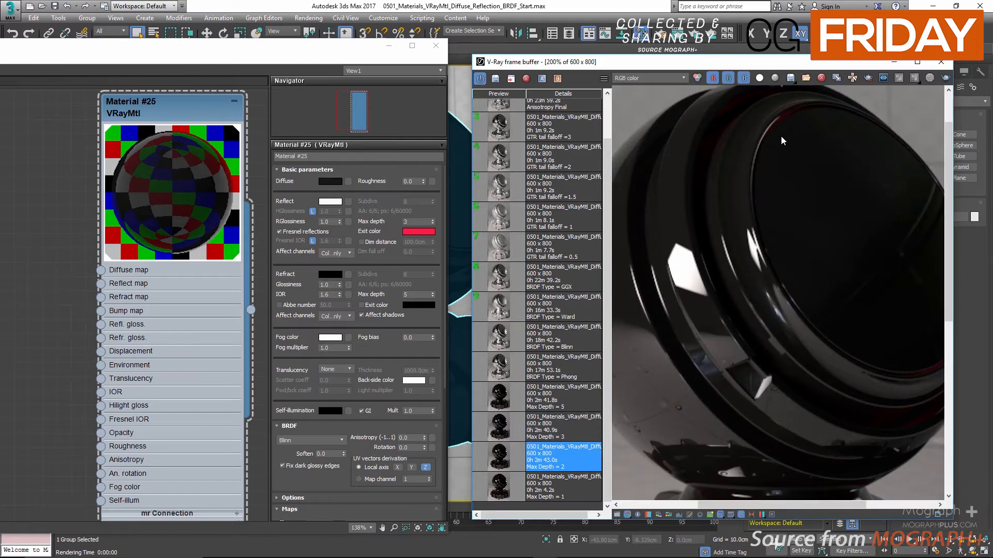
pyautogui.click(533, 432)
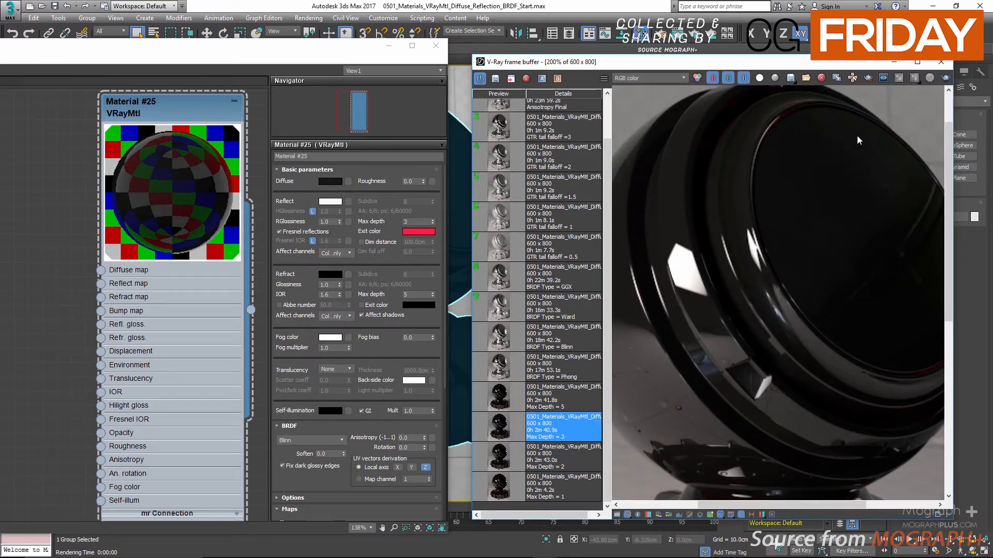
pyautogui.scroll(-2, 761, 191)
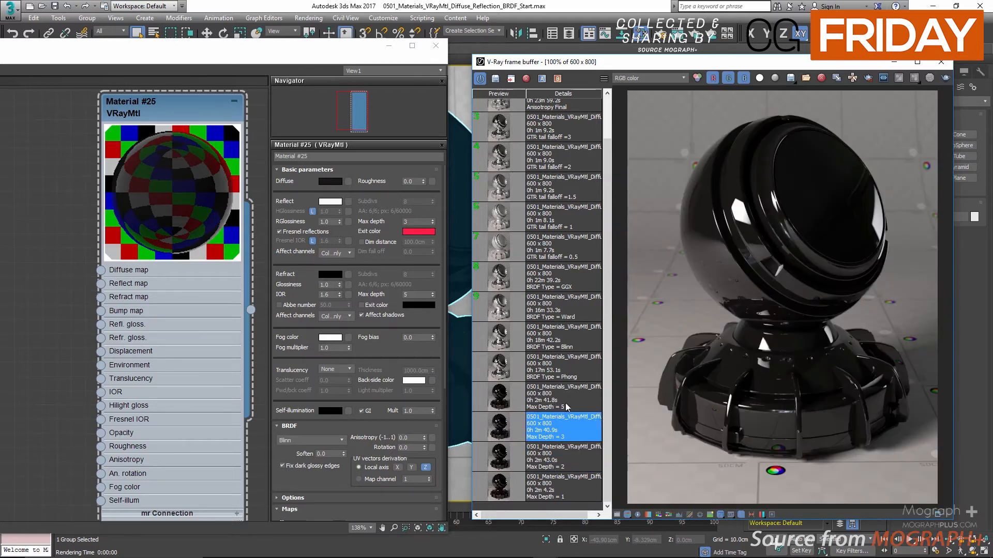
# Load the saved Max Depth = 5 render and set the reflection max depth to 5.
pyautogui.click(548, 395)
pyautogui.click(416, 221)
pyautogui.write('5')
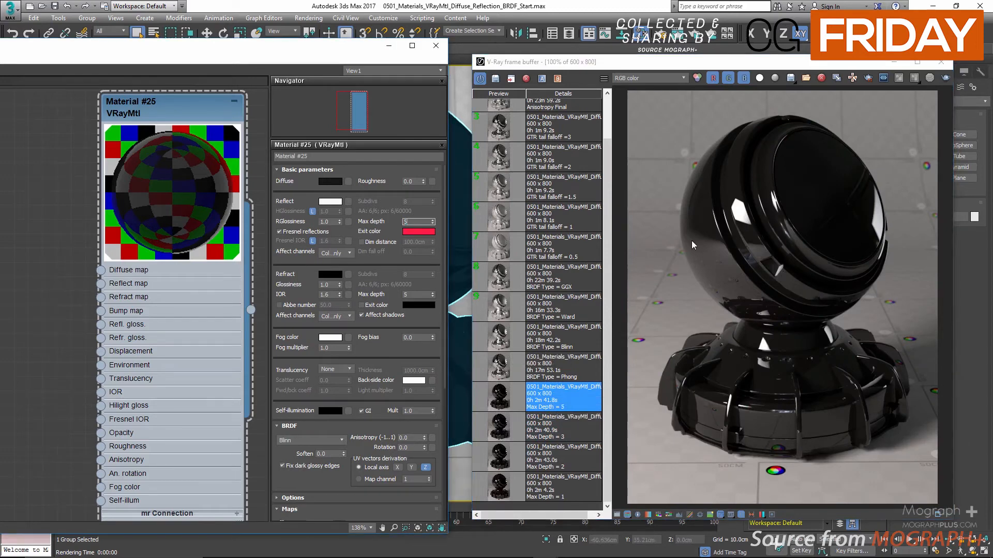
# Compare the saved Max Depth = 5 and Max Depth = 3 renders up close on the shader ball.
pyautogui.click(840, 261)
pyautogui.scroll(1, 839, 262)
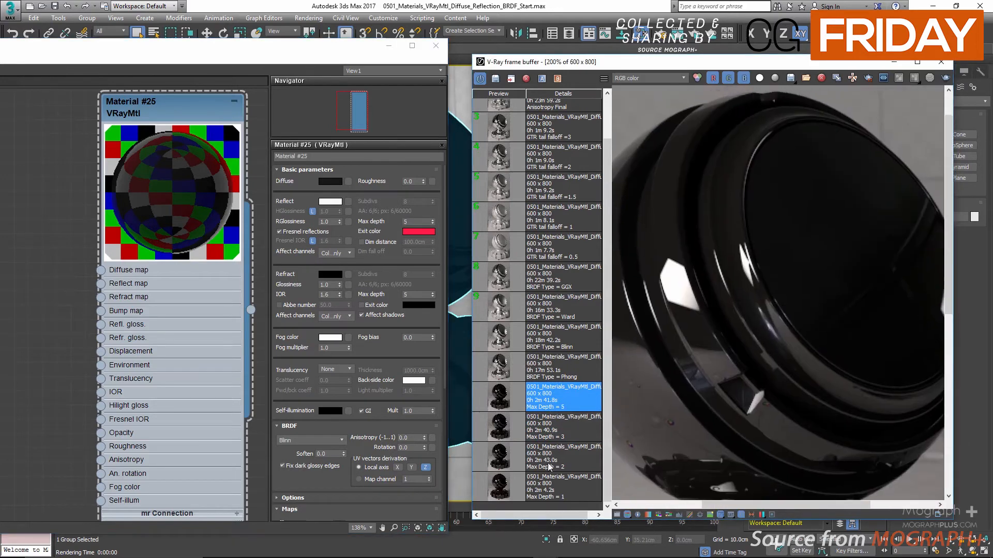
pyautogui.click(561, 436)
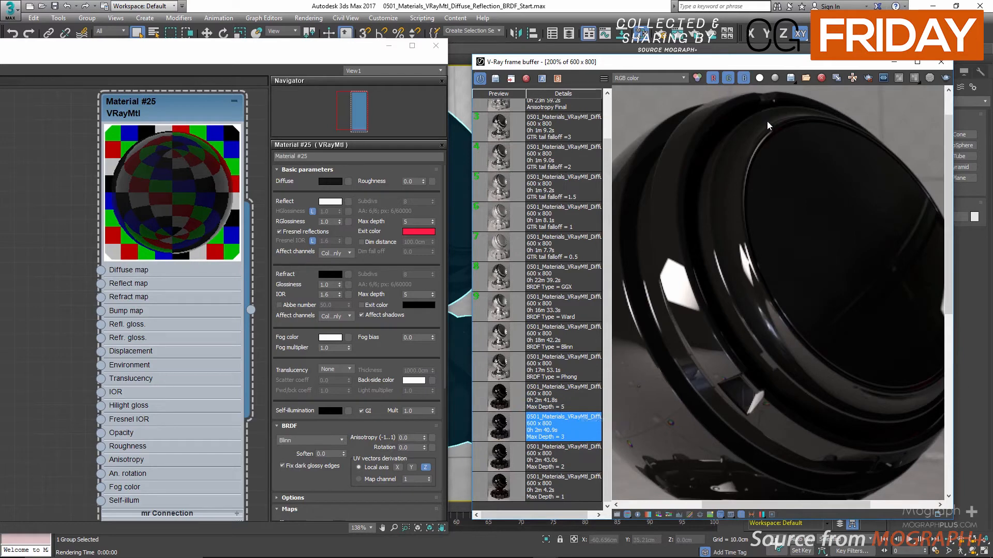
pyautogui.click(564, 398)
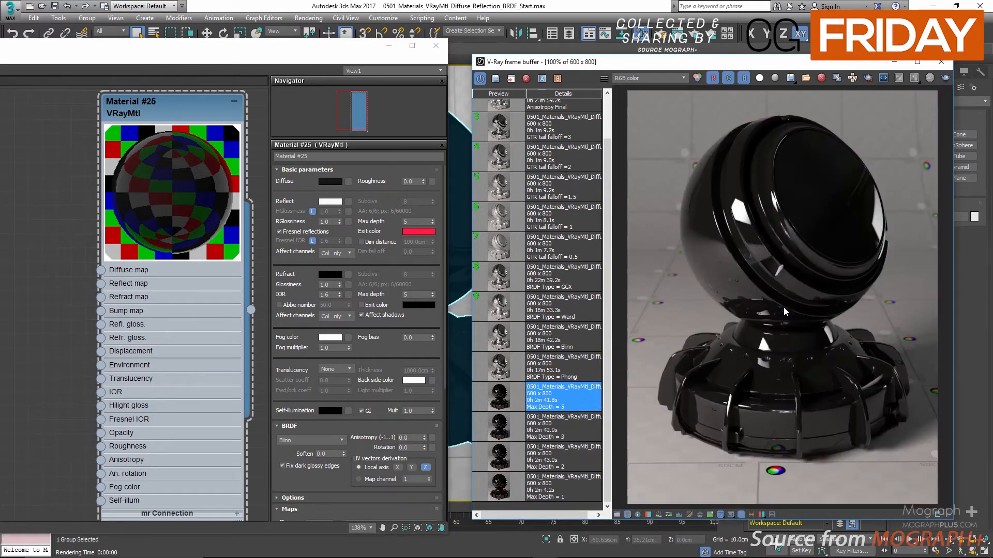
pyautogui.scroll(-1, 783, 307)
# Change the reflection exit color to black.
pyautogui.click(417, 232)
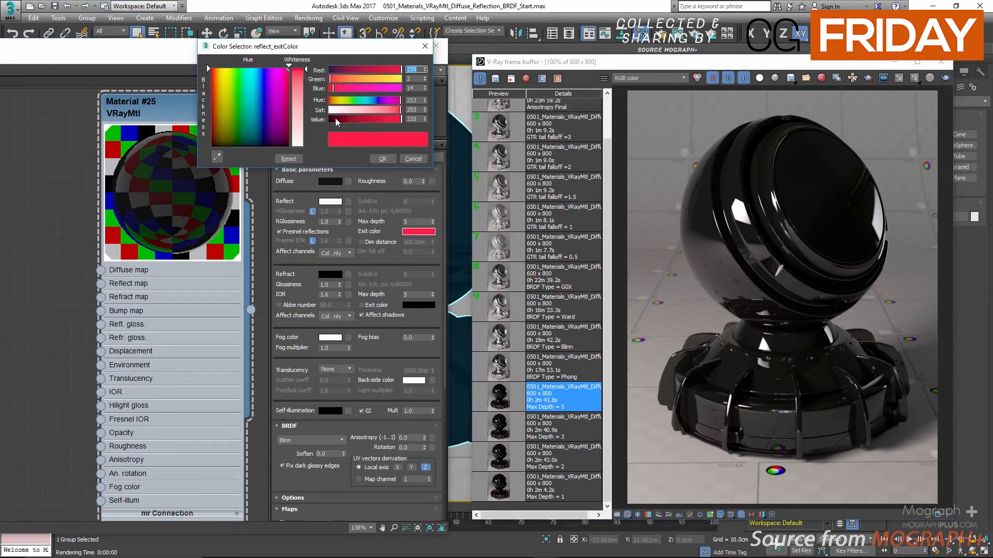
pyautogui.moveTo(336, 121); pyautogui.dragTo(207, 142)
pyautogui.click(381, 161)
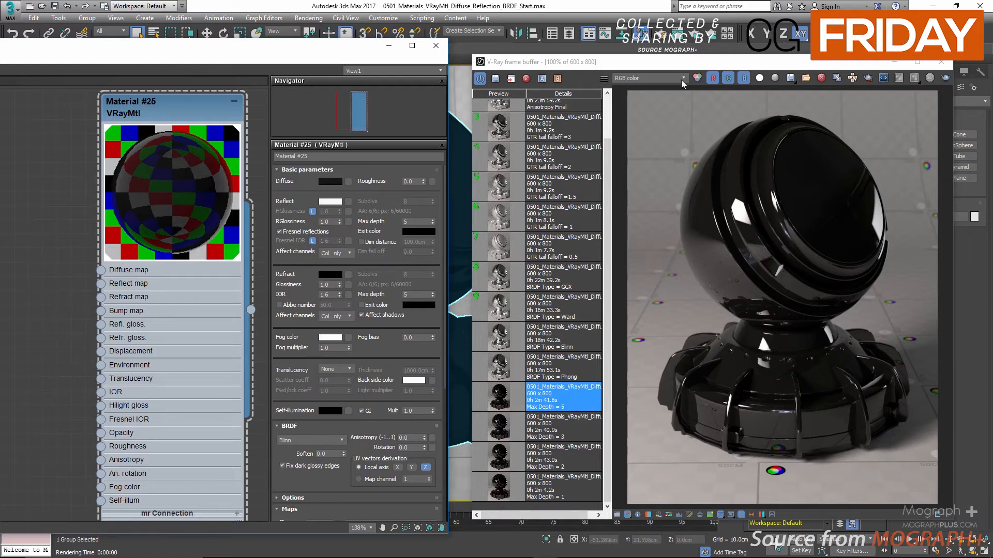
# Start an interactive V-Ray render beside the material editor and enable Dim distance for the reflections.
pyautogui.click(694, 35)
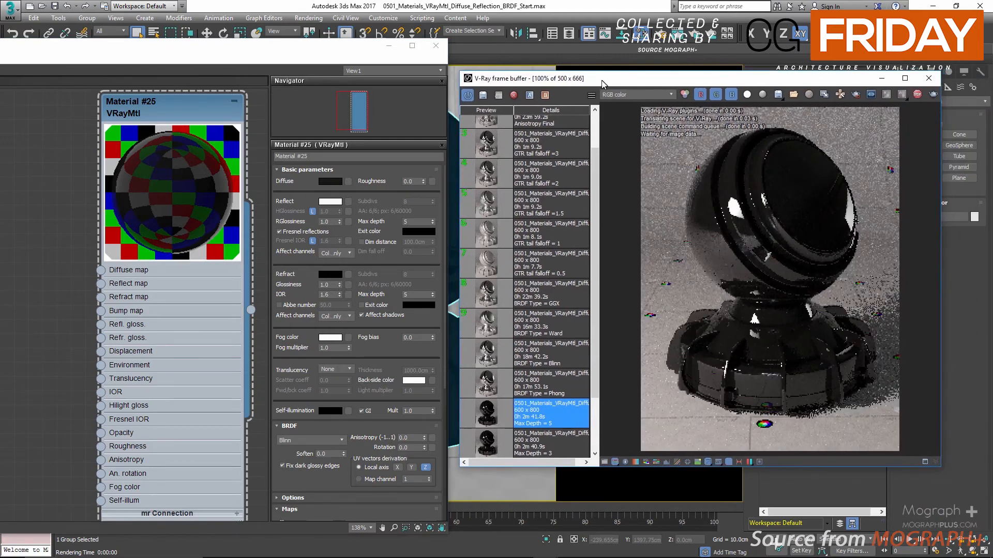
pyautogui.moveTo(602, 84); pyautogui.dragTo(580, 85)
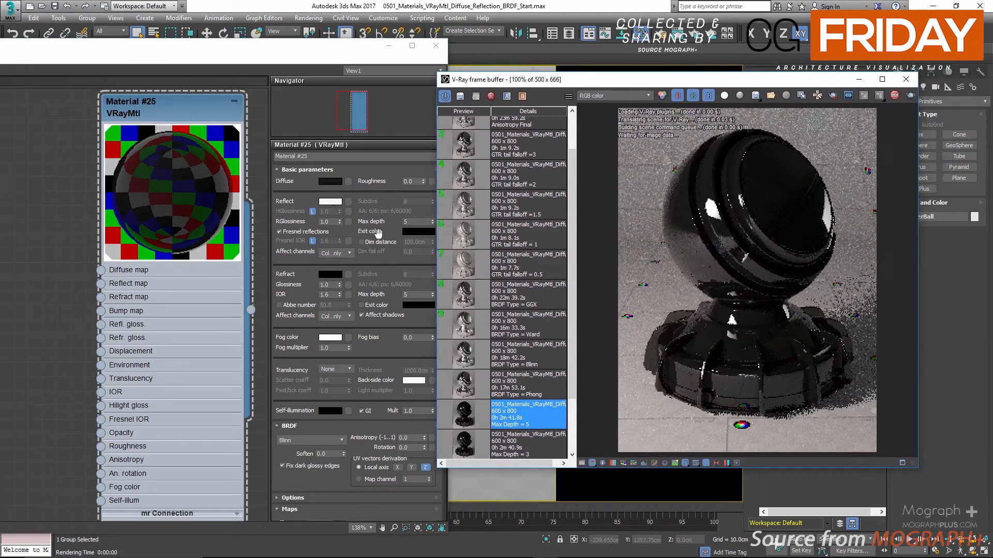
pyautogui.click(361, 242)
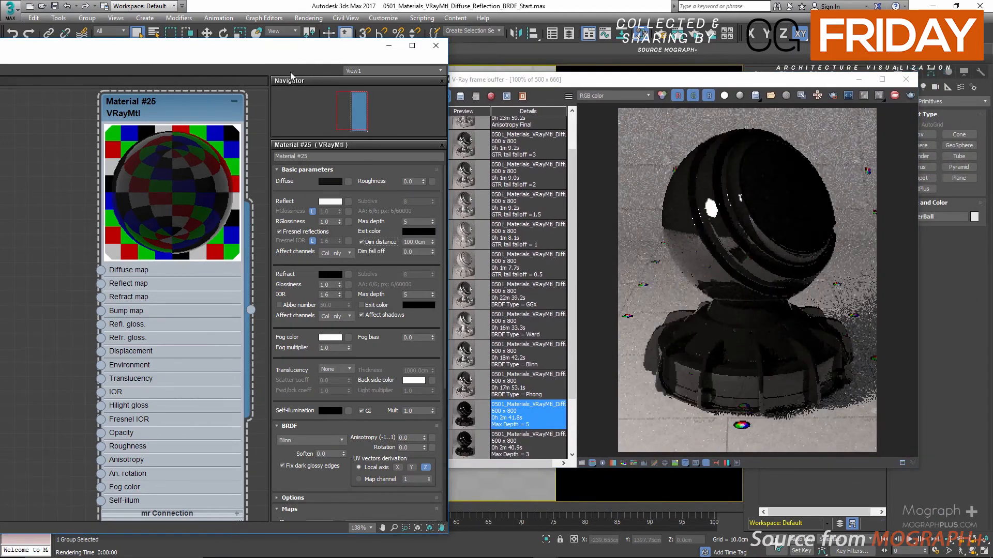
# Rearrange the material editor and frame buffer, and check the target distance of PhysCamera001.
pyautogui.moveTo(413, 62); pyautogui.dragTo(350, 57)
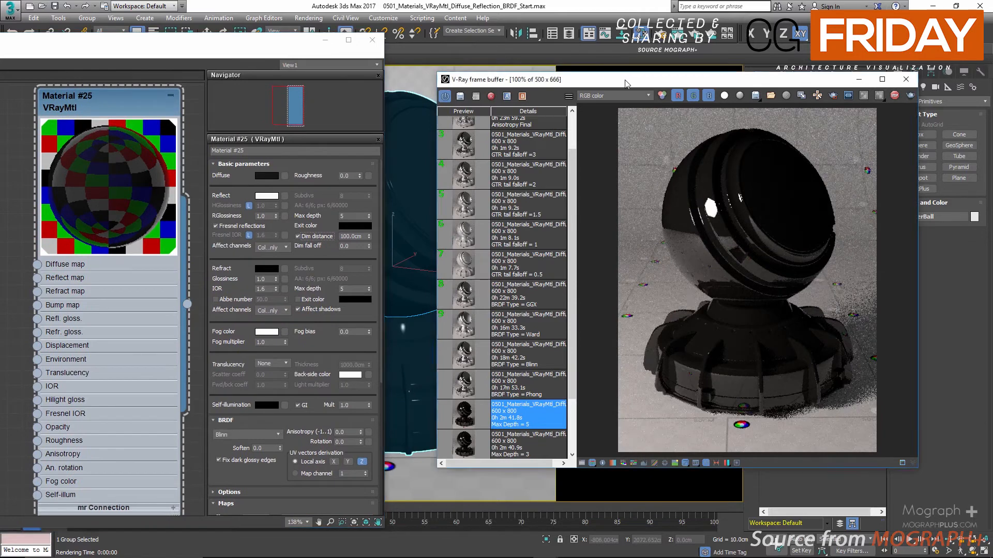
pyautogui.moveTo(634, 84); pyautogui.dragTo(463, 87)
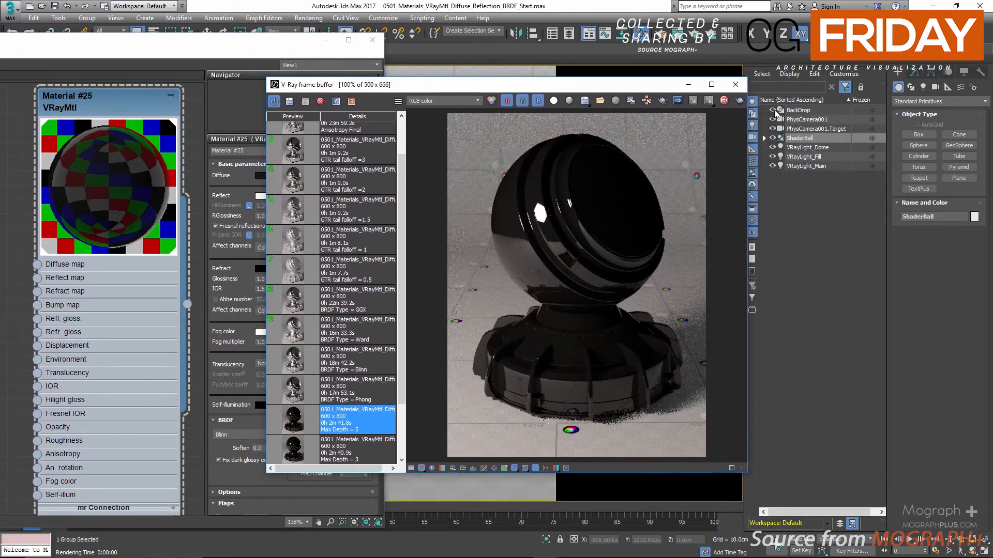
pyautogui.click(806, 120)
pyautogui.click(914, 72)
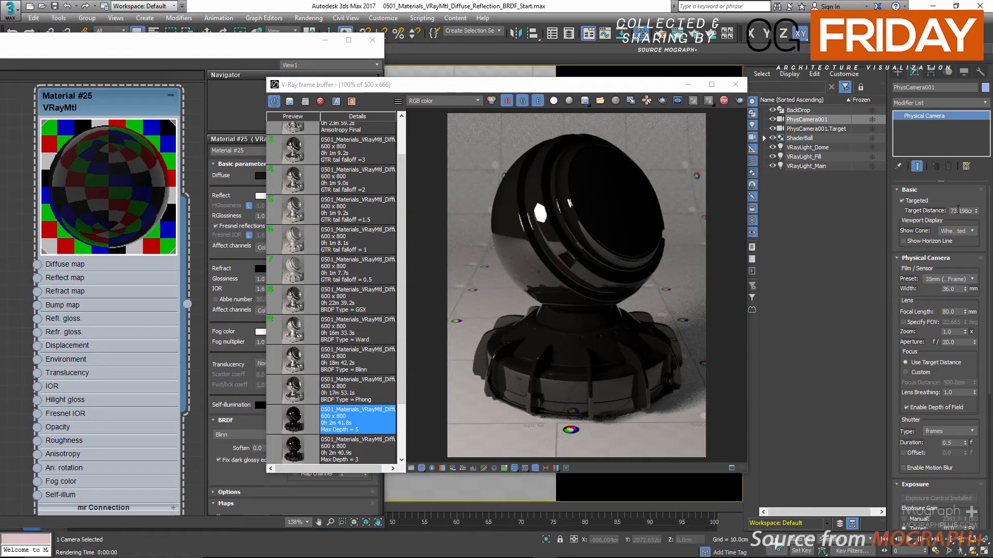
pyautogui.moveTo(958, 211)
pyautogui.mouseDown()
pyautogui.moveTo(968, 212)
pyautogui.moveTo(946, 215)
pyautogui.mouseUp()
pyautogui.moveTo(481, 85); pyautogui.dragTo(644, 87)
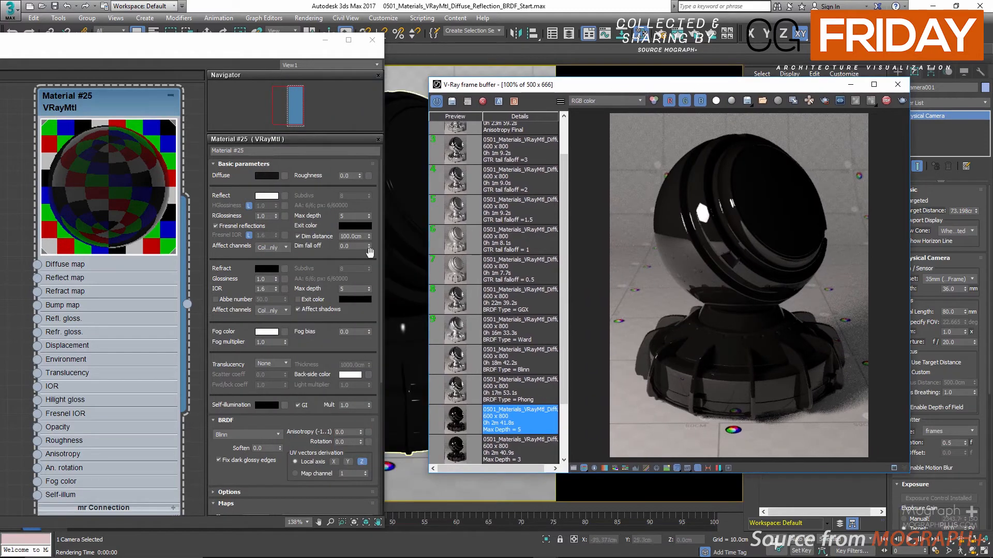
# Try reflection dim distances of 0, 10, 20, 40 and 60 cm in succession in the interactive render.
pyautogui.doubleClick(354, 237)
pyautogui.write('0')
pyautogui.press('Return')
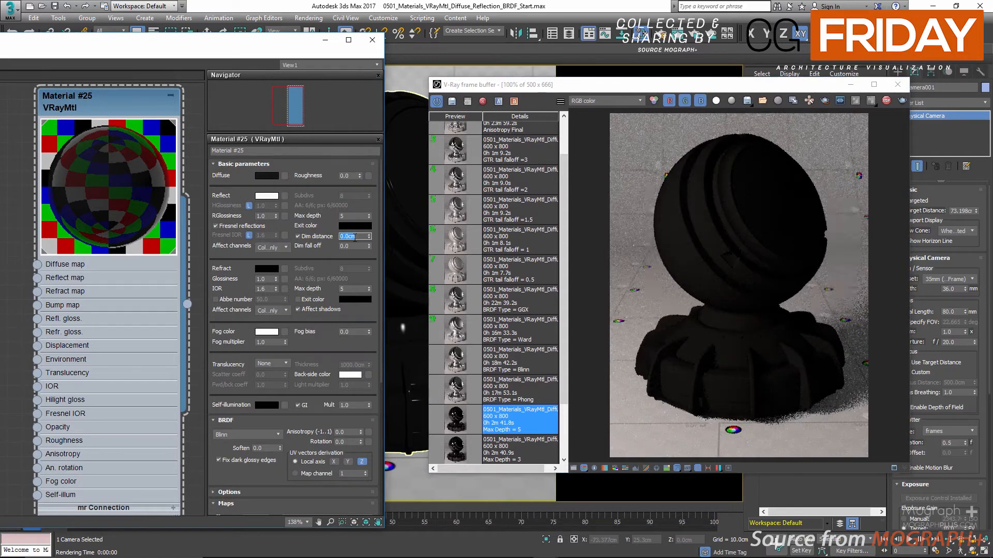
pyautogui.write('10')
pyautogui.press('Return')
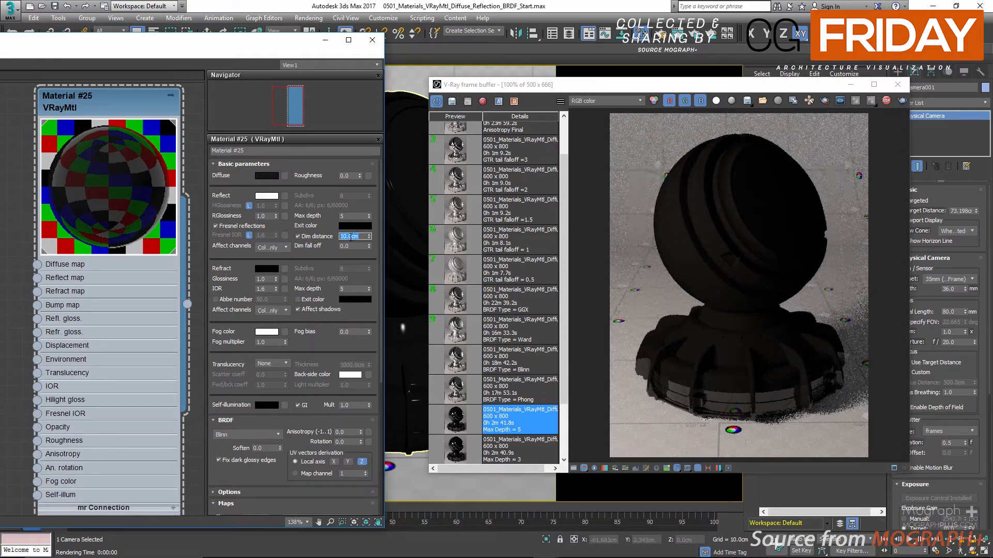
pyautogui.write('20')
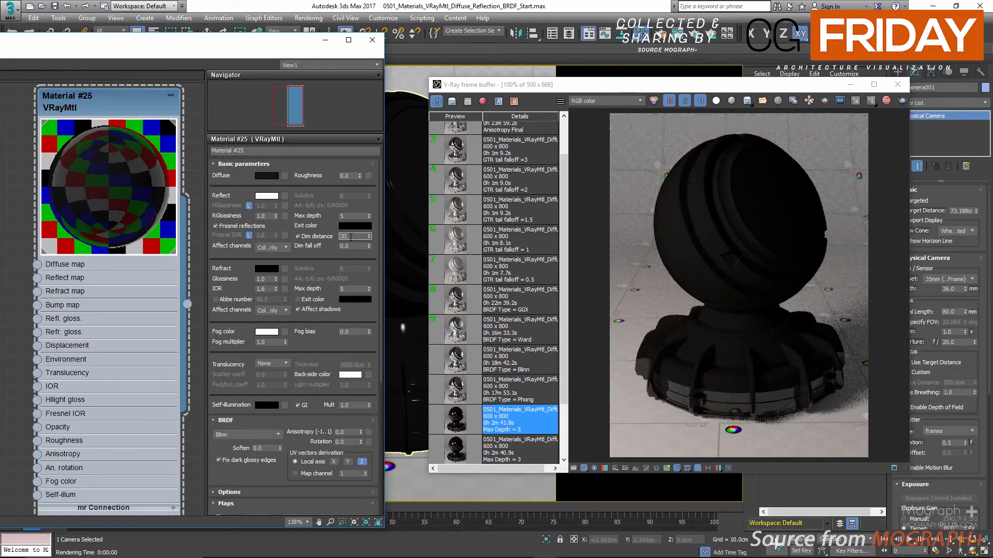
pyautogui.press('Return')
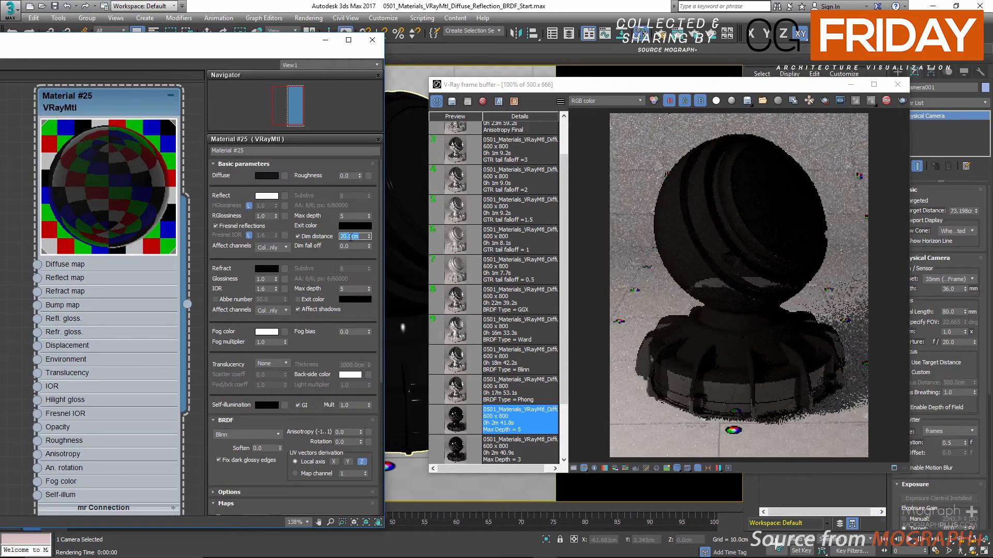
pyautogui.write('40')
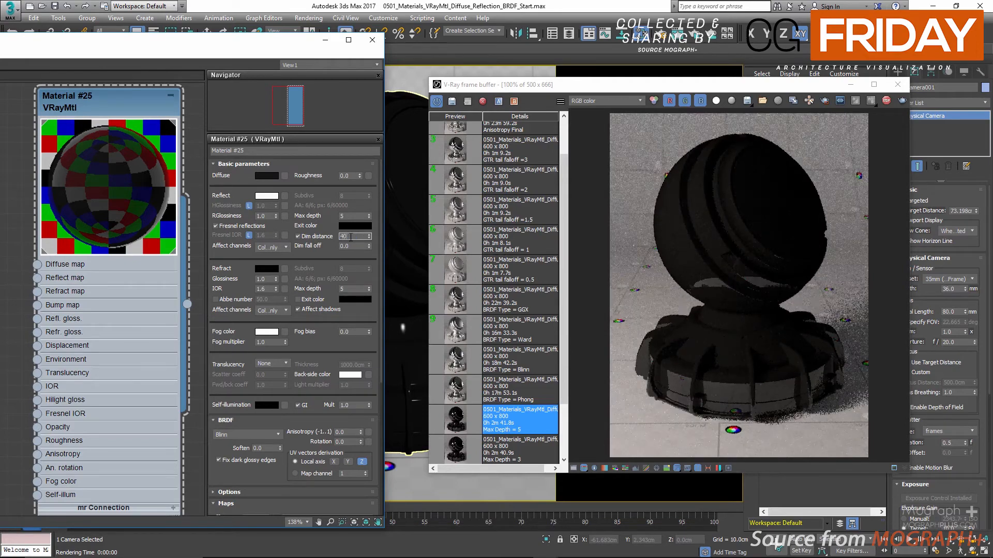
pyautogui.press('Return')
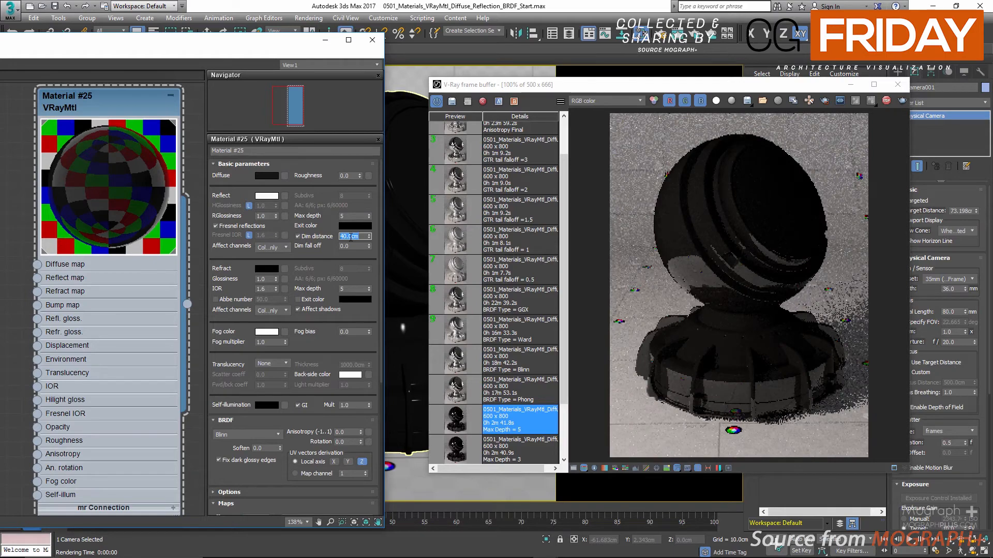
pyautogui.write('60')
pyautogui.press('Return')
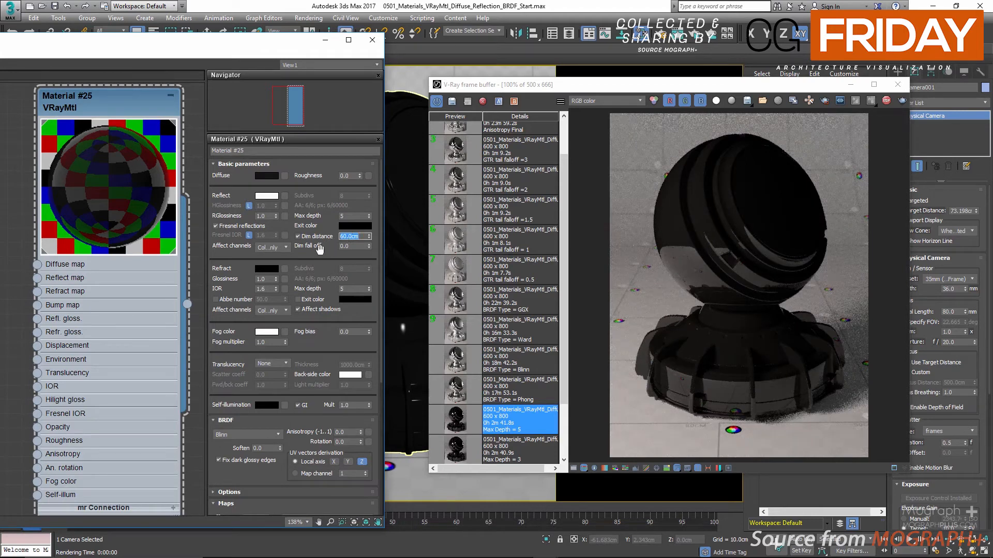
# Try a reflection dim fall off of 1, inspect the shader ball up close, and restore the fall off to 0.
pyautogui.click(359, 246)
pyautogui.write('1')
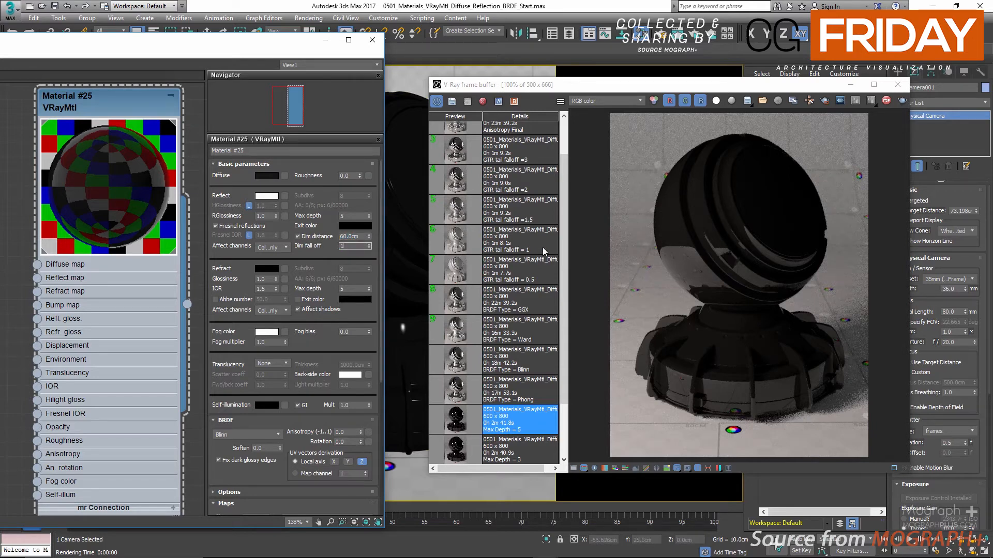
pyautogui.press('Return')
pyautogui.scroll(1, 671, 253)
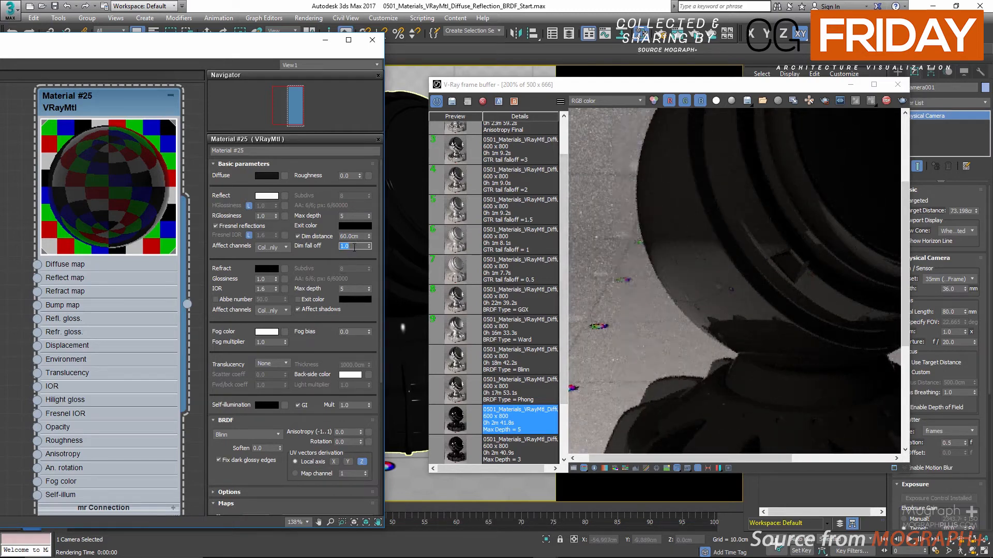
pyautogui.write('0')
pyautogui.press('Return')
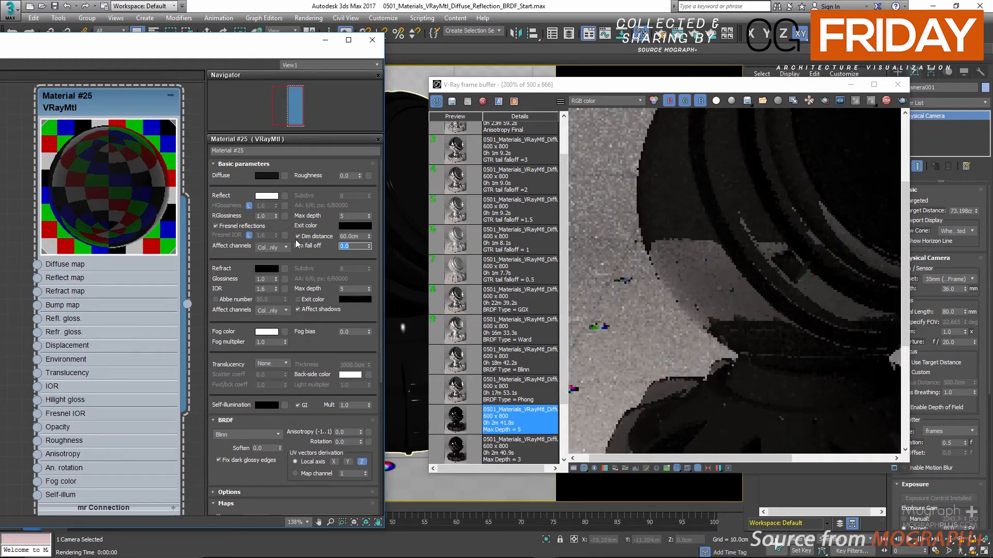
# Set the reflection dim distance to 100 cm and disable Dim distance.
pyautogui.doubleClick(346, 236)
pyautogui.write('100')
pyautogui.press('Return')
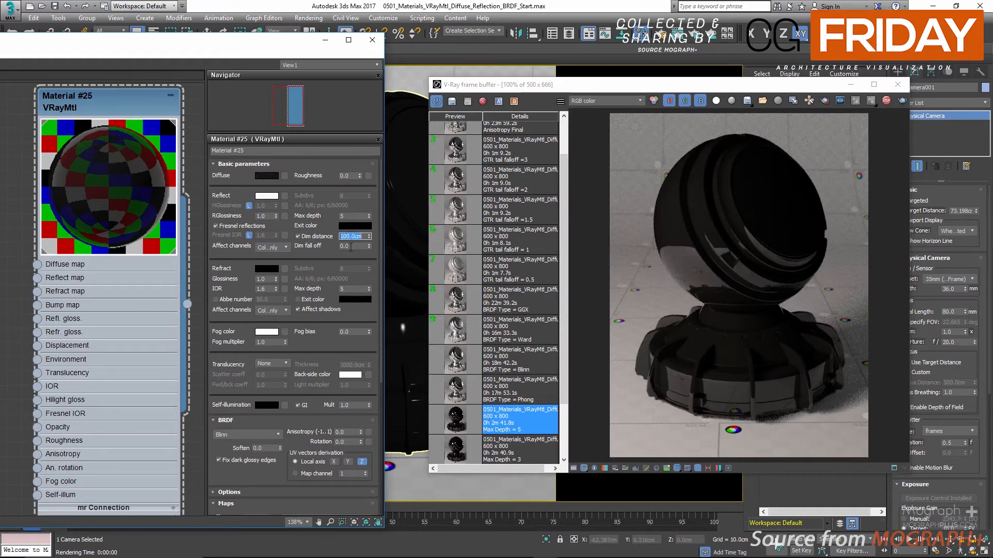
pyautogui.click(323, 237)
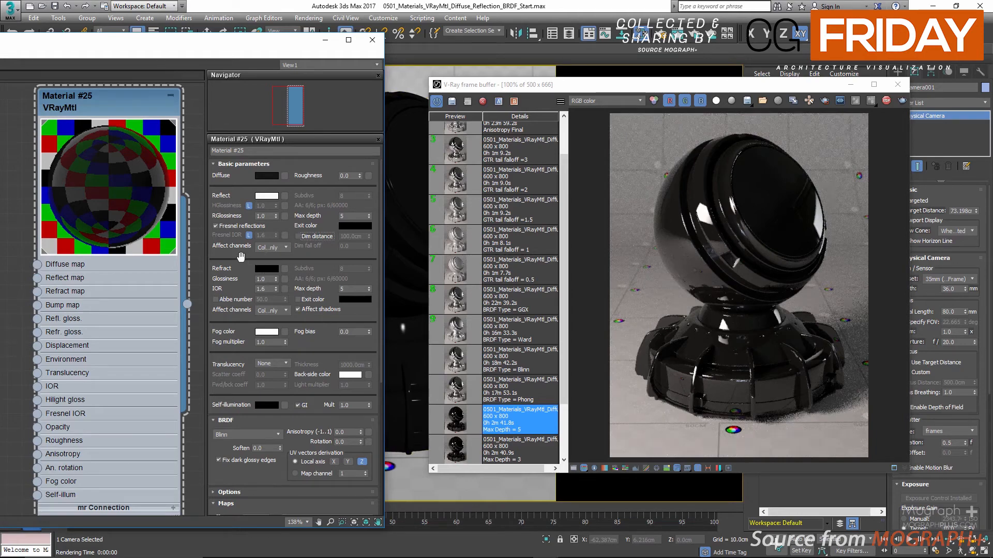
# Choose Color only for the reflection's affect channels and compare the RGB color and Alpha channels of the render.
pyautogui.click(283, 250)
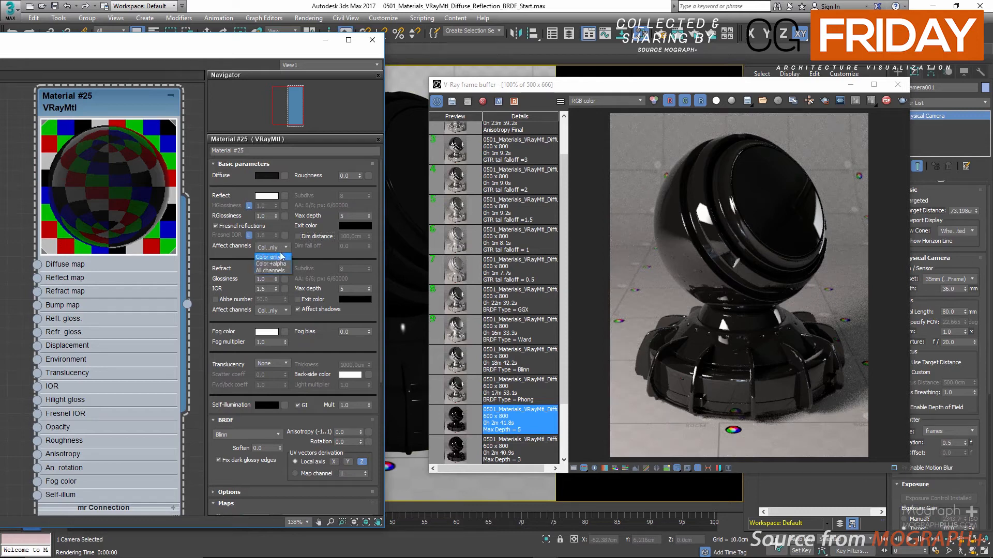
pyautogui.click(279, 258)
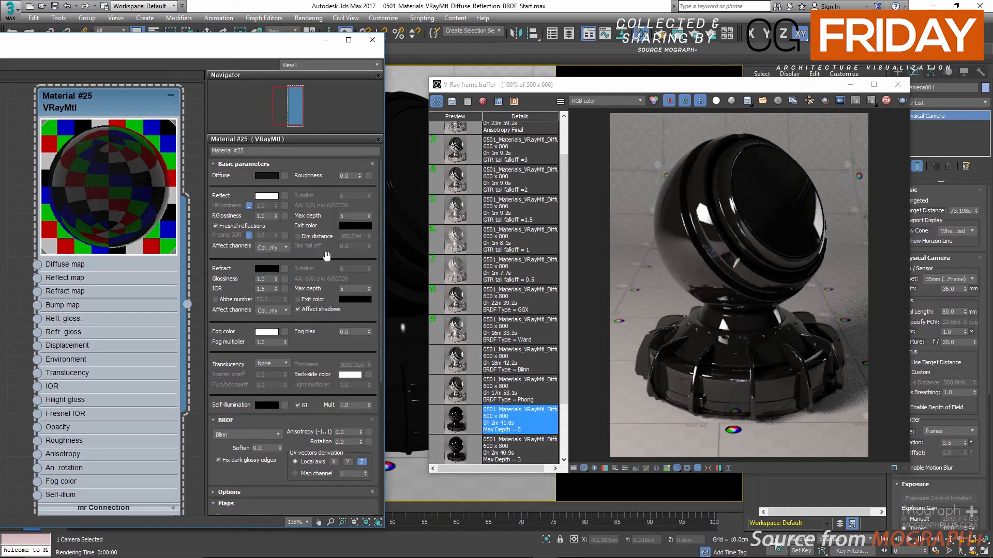
pyautogui.click(605, 105)
pyautogui.click(604, 115)
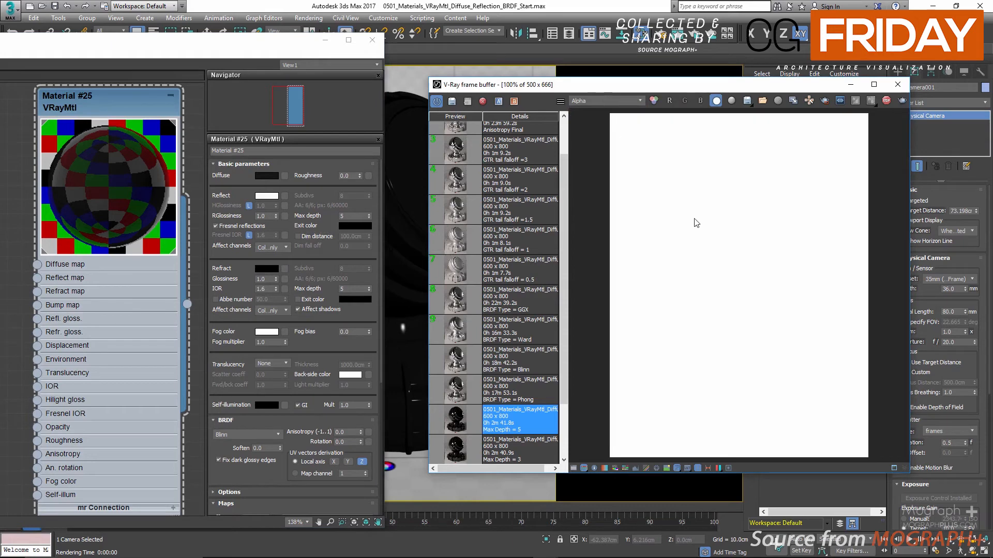
pyautogui.click(604, 102)
pyautogui.click(598, 109)
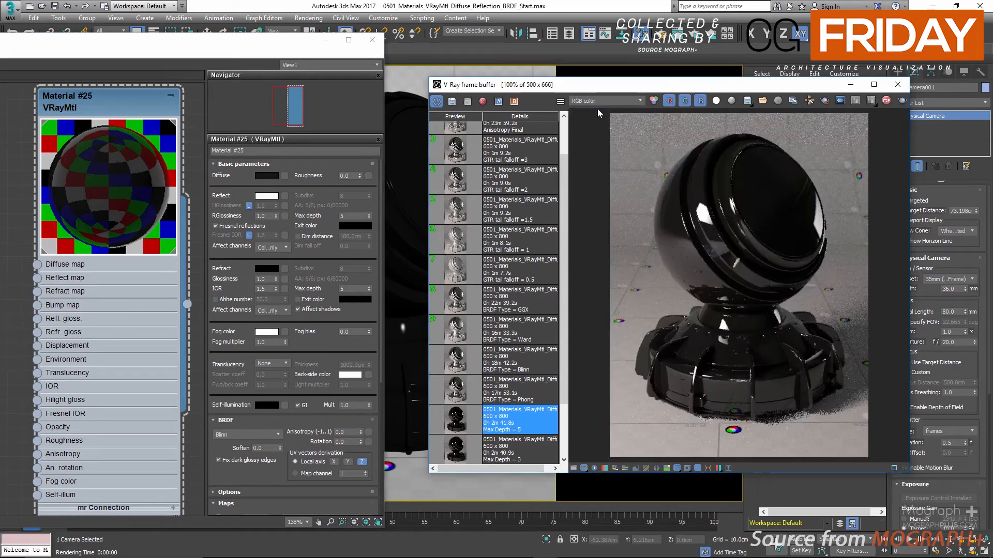
pyautogui.click(601, 98)
pyautogui.click(595, 116)
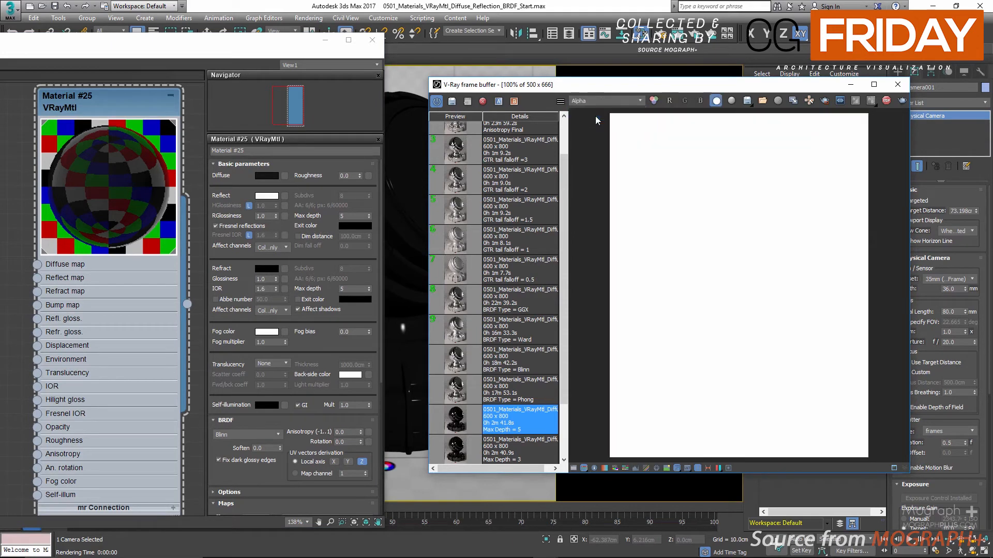
pyautogui.click(600, 101)
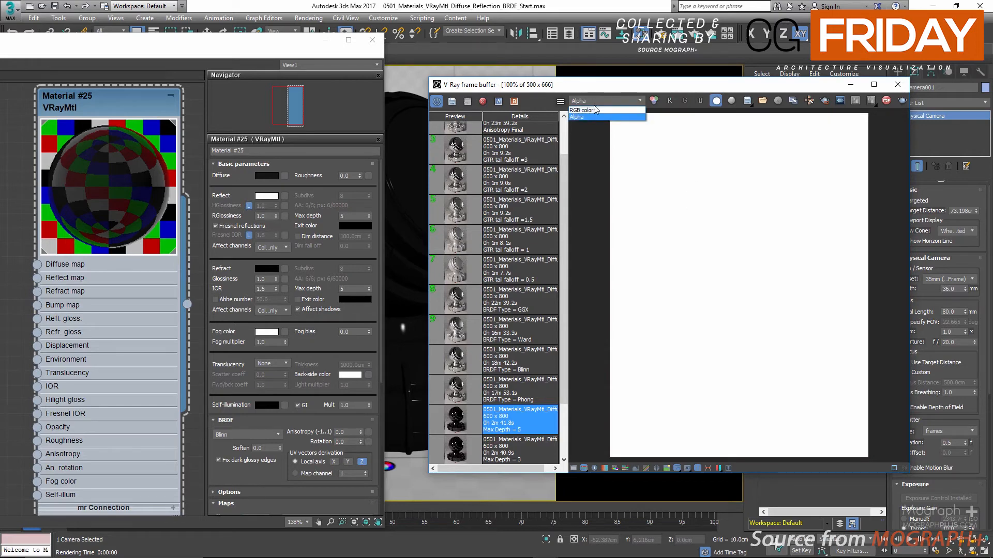
pyautogui.click(594, 109)
# Set the refraction's affect channels to Color+alpha and examine the render's Alpha channel against RGB color.
pyautogui.click(259, 310)
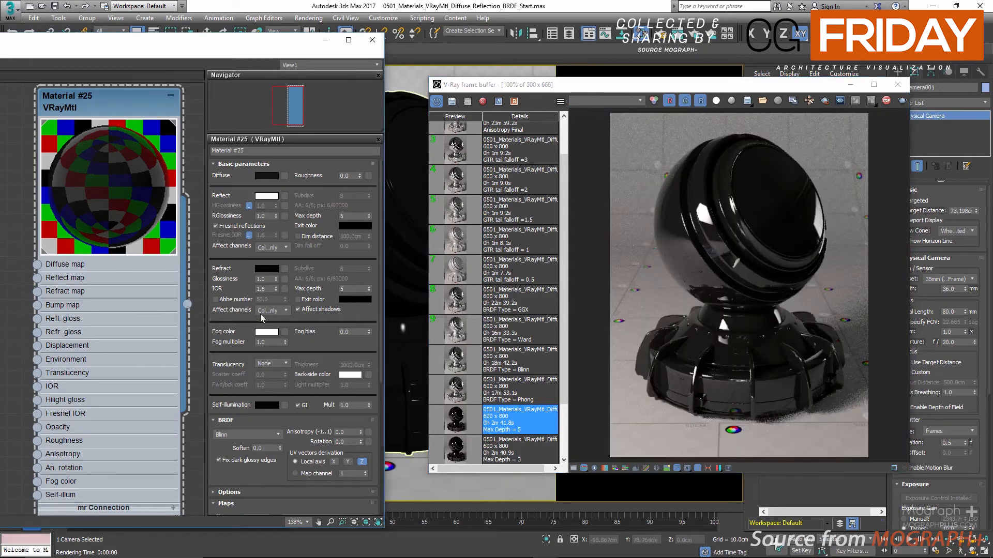
pyautogui.click(257, 323)
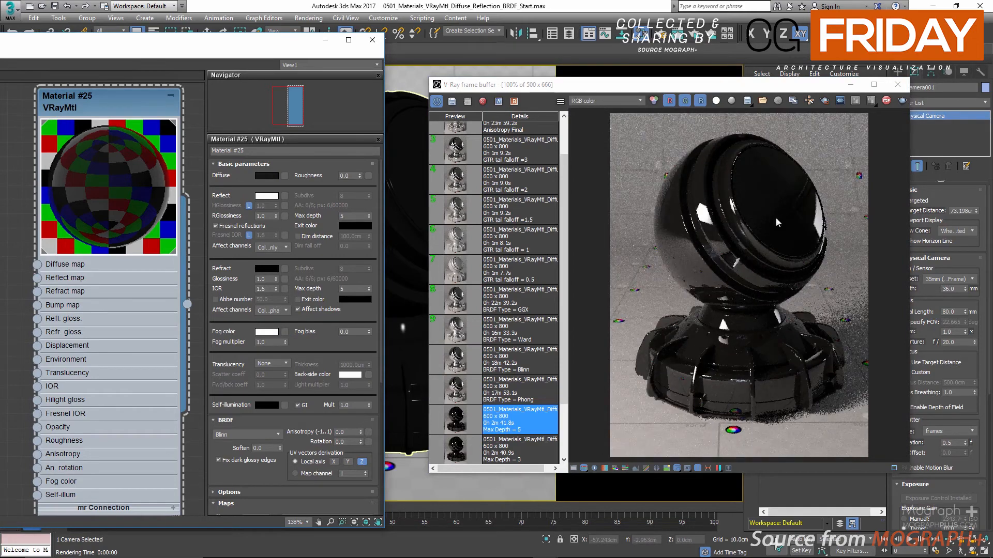
pyautogui.click(632, 99)
pyautogui.click(621, 116)
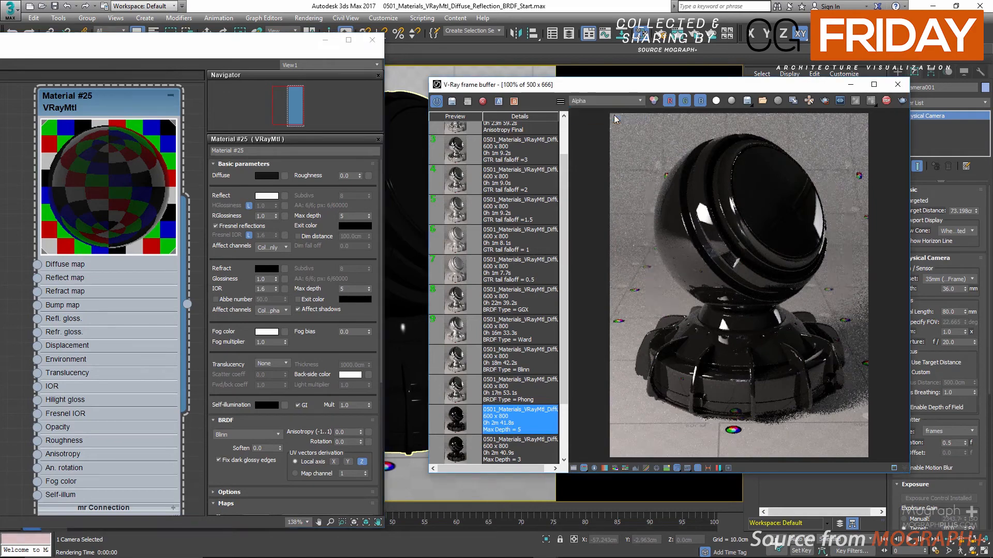
pyautogui.click(594, 101)
pyautogui.click(595, 109)
pyautogui.click(594, 100)
pyautogui.click(592, 117)
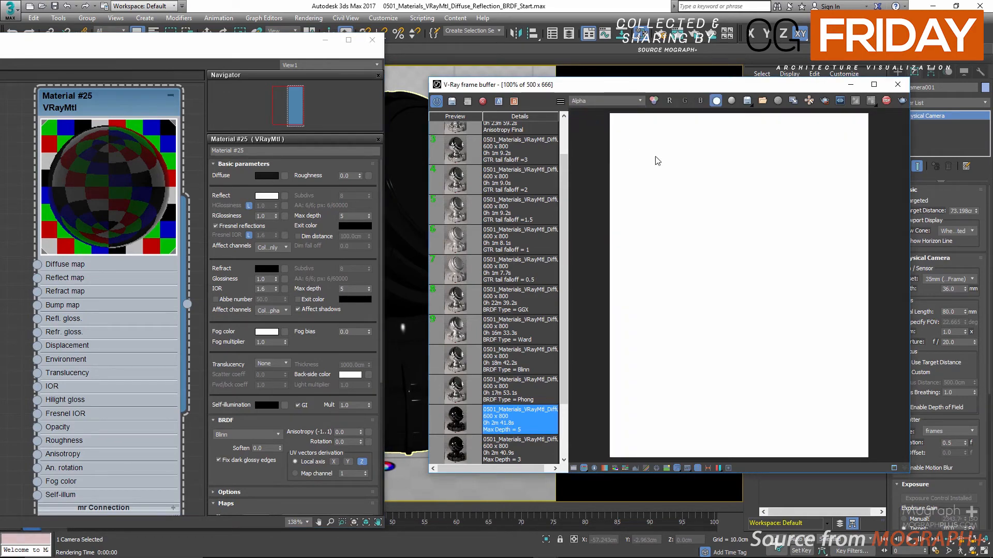
# Review the refraction's affect channels options and stop the interactive render.
pyautogui.click(271, 310)
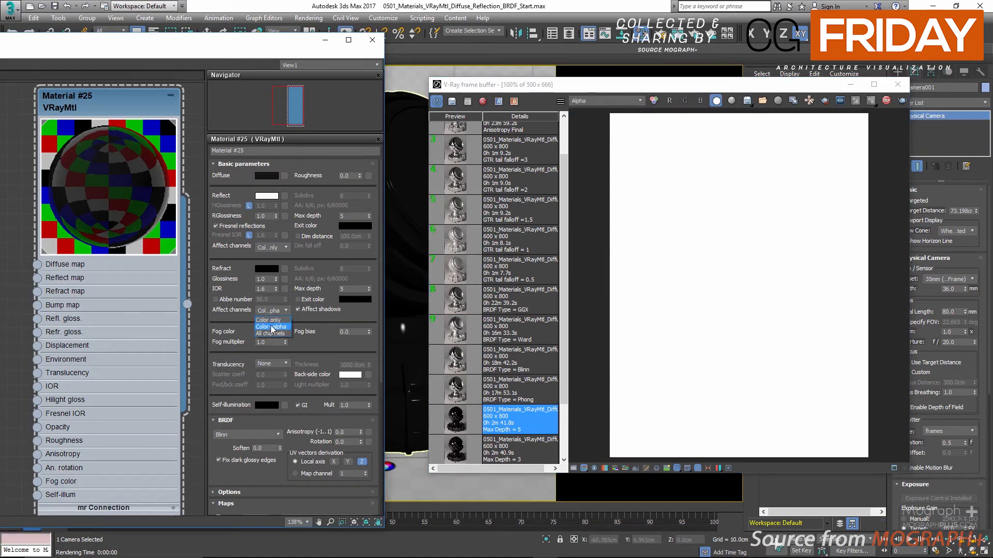
pyautogui.click(272, 320)
pyautogui.click(886, 101)
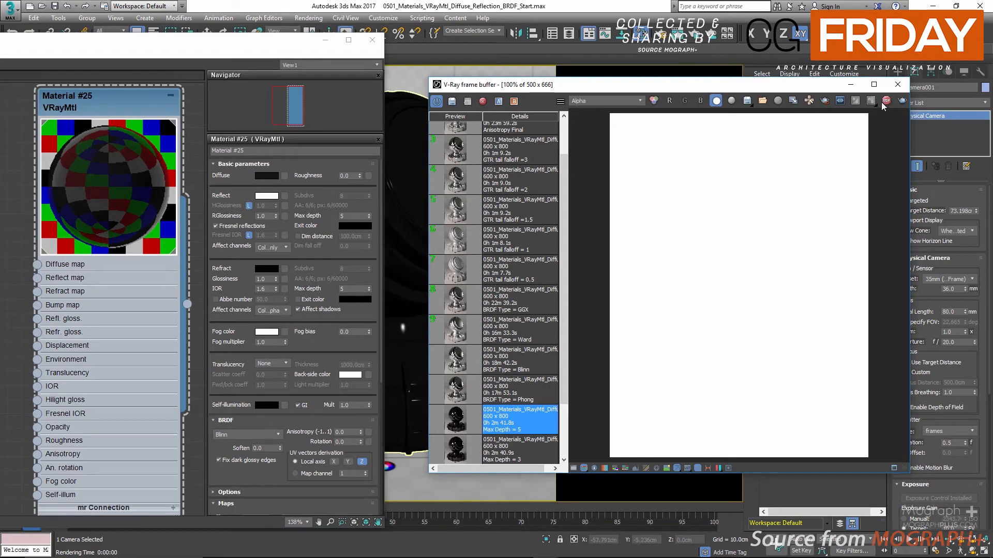
# Compare the Alpha and RGB color channels of the render in the frame buffer, finishing on RGB color.
pyautogui.click(693, 36)
pyautogui.click(603, 99)
pyautogui.click(601, 111)
pyautogui.click(602, 102)
pyautogui.click(600, 115)
pyautogui.click(600, 100)
pyautogui.click(601, 109)
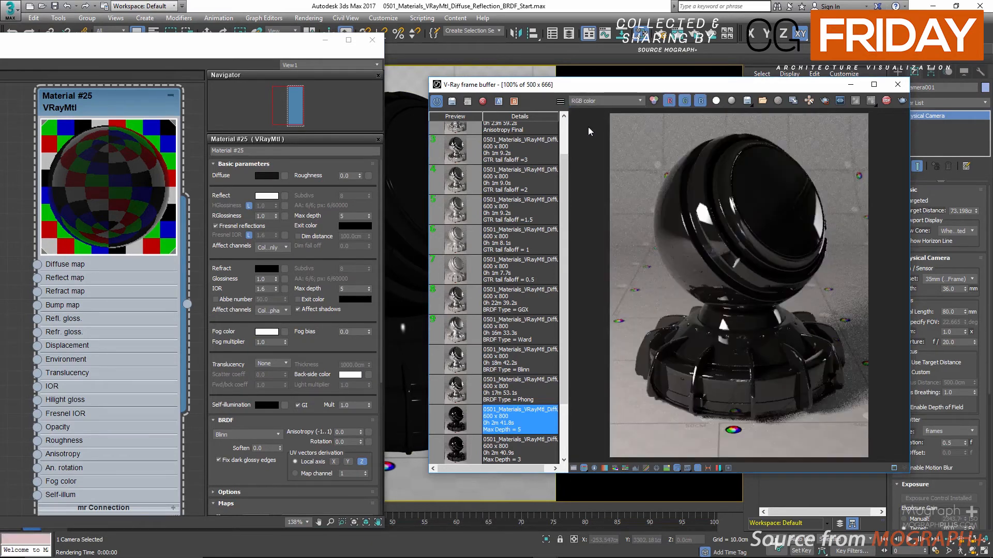
# Try Color+alpha for the reflection's affect channels while checking the render's Alpha channel, and restore Color only.
pyautogui.click(274, 248)
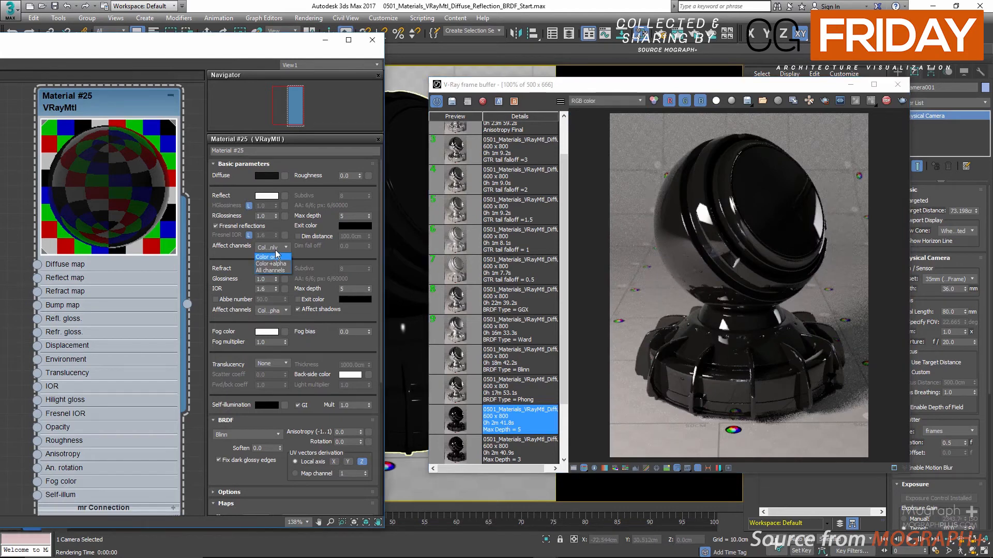
pyautogui.click(270, 264)
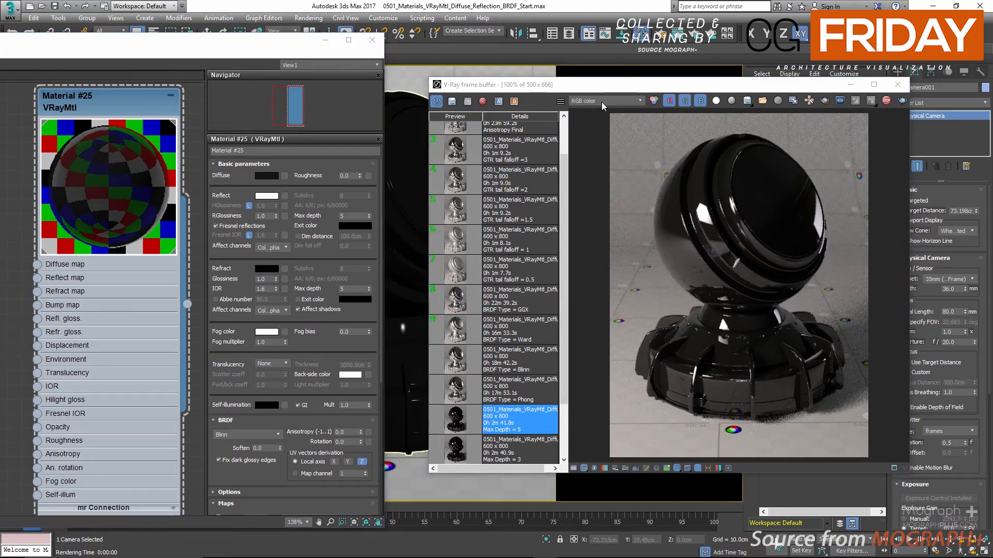
pyautogui.click(591, 117)
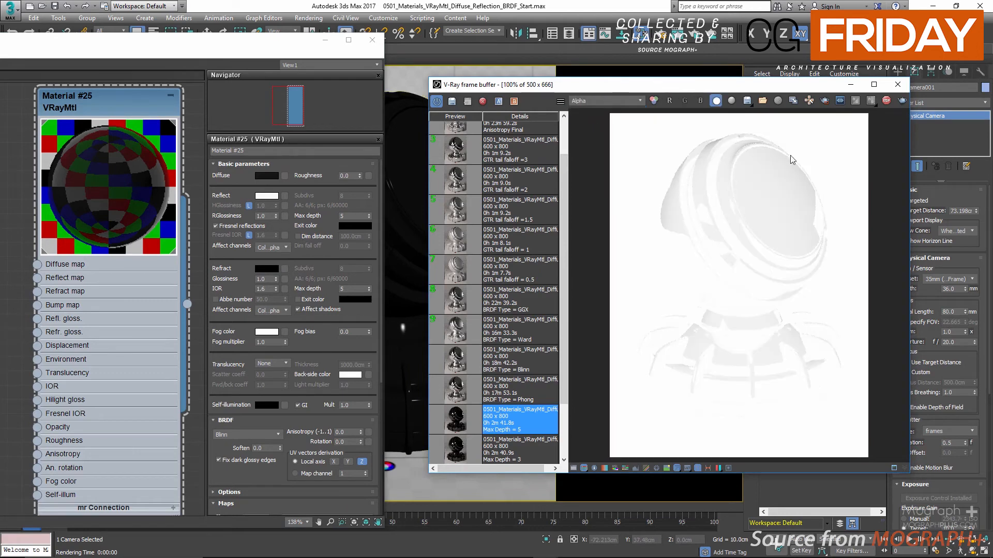
pyautogui.click(612, 101)
pyautogui.click(596, 110)
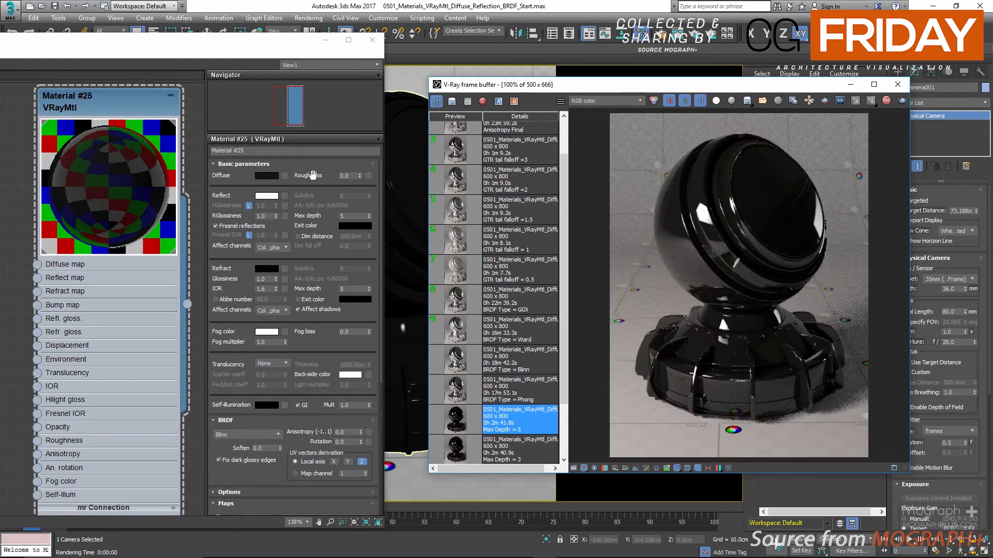
pyautogui.click(266, 247)
pyautogui.click(268, 255)
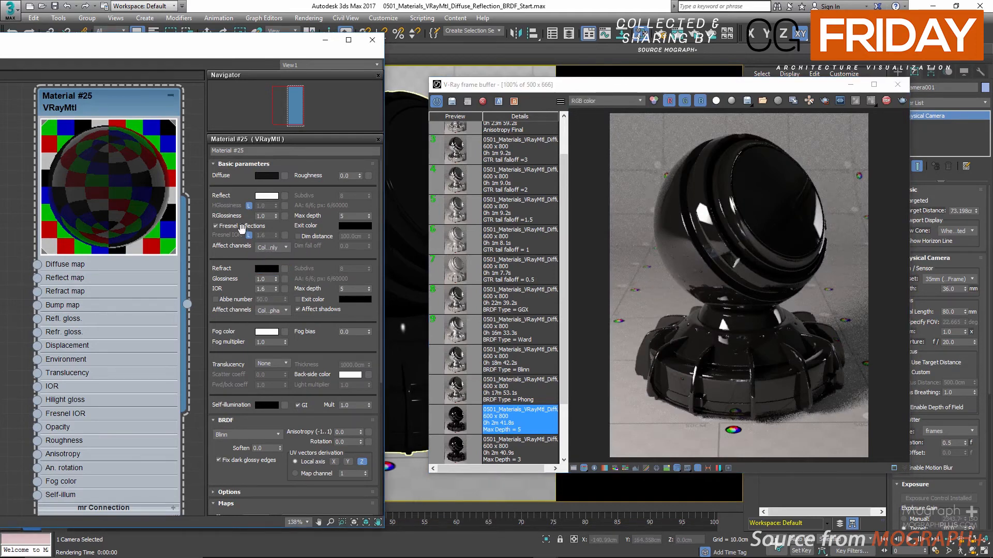
# Set the material's reflection glossiness to 0.8 and its refraction IOR to 25.
pyautogui.doubleClick(260, 217)
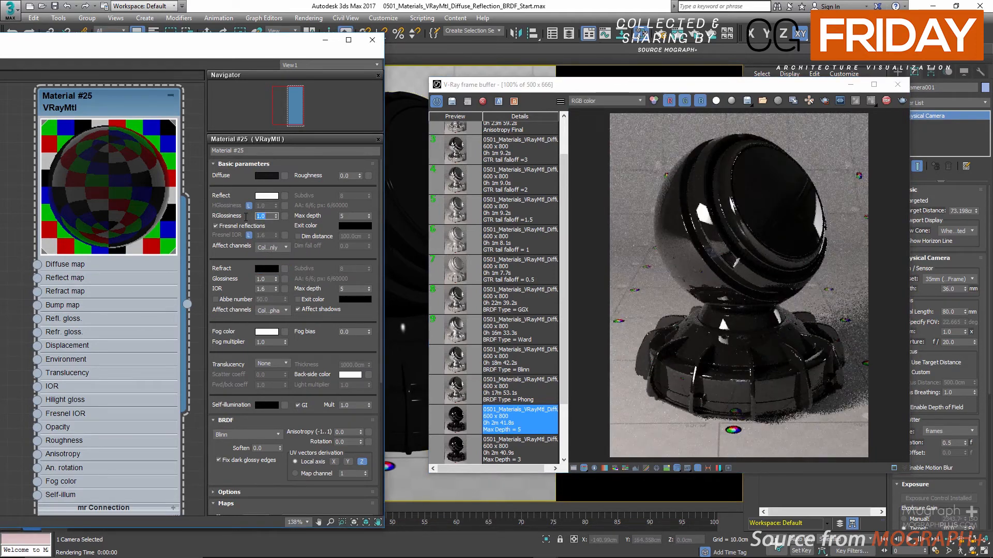
pyautogui.write('0.8')
pyautogui.press('Return')
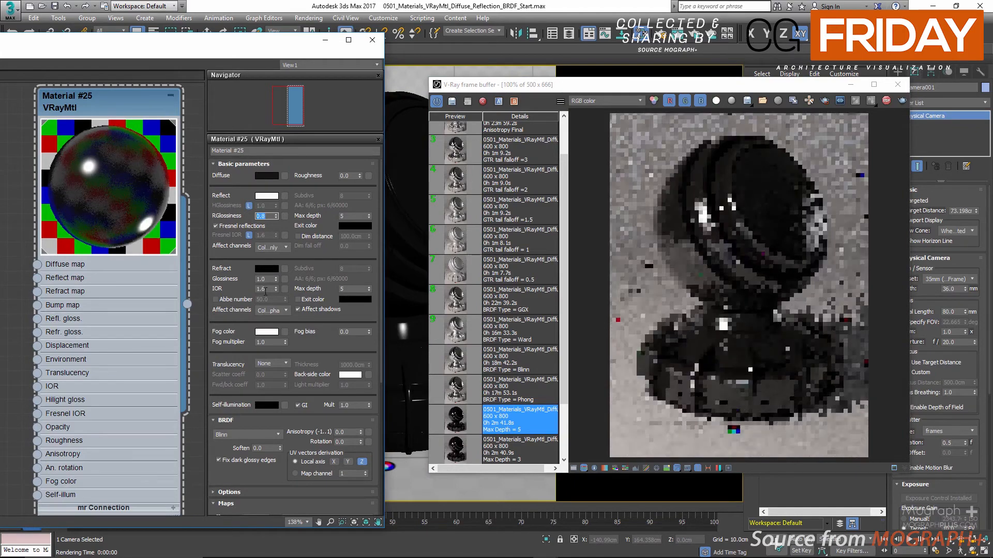
pyautogui.doubleClick(264, 289)
pyautogui.write('25')
pyautogui.press('Return')
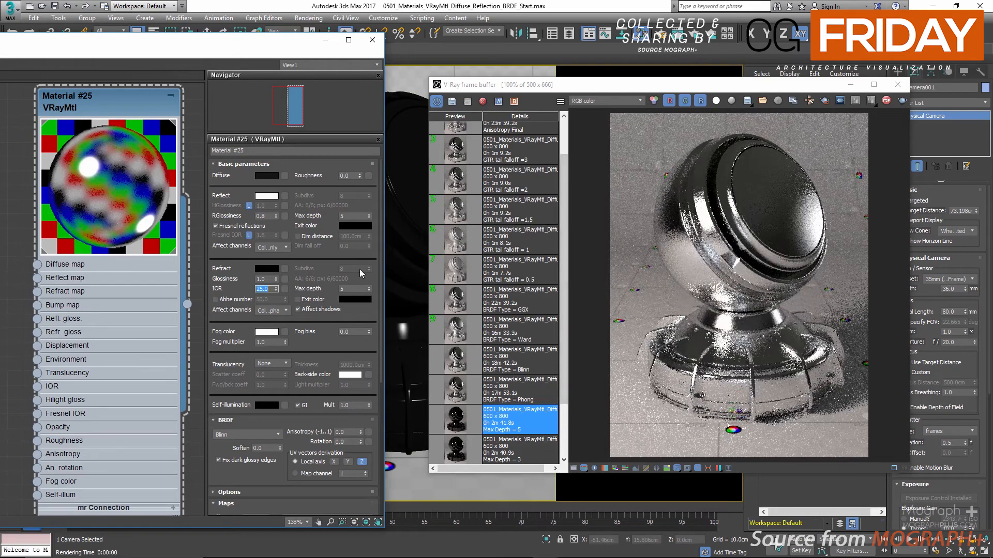
# Review the material's available BRDF types and stop the interactive render.
pyautogui.moveTo(227, 293); pyautogui.dragTo(249, 204)
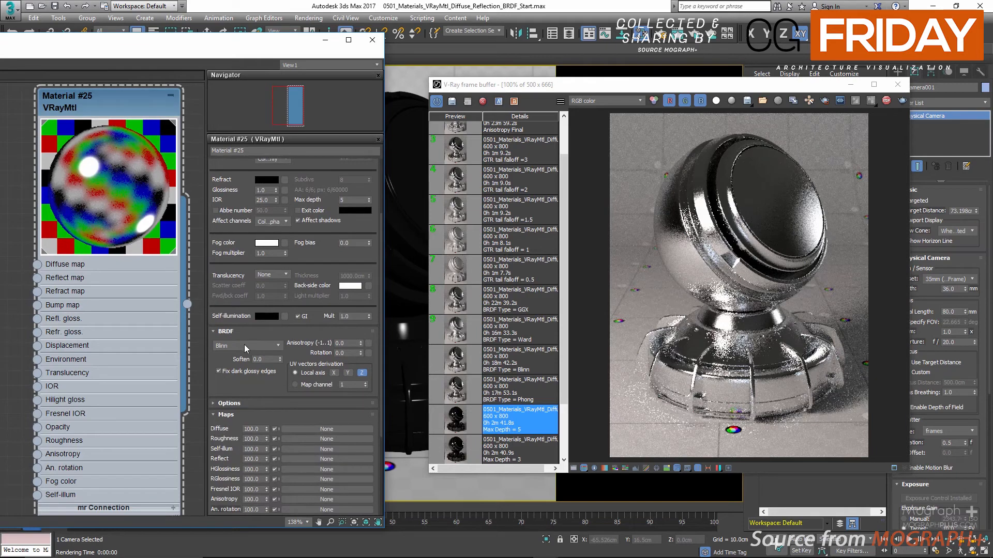
pyautogui.click(244, 344)
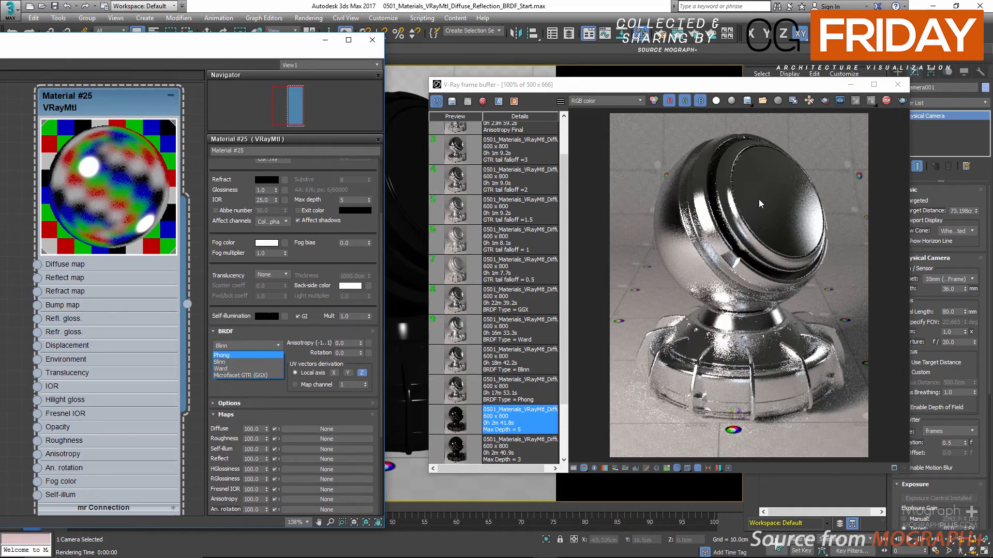
pyautogui.click(737, 190)
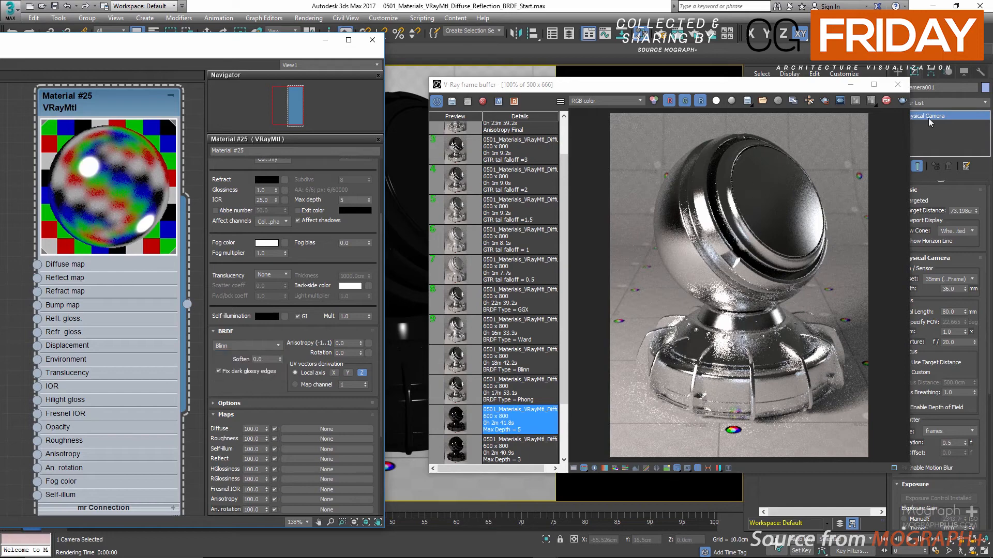
pyautogui.click(887, 102)
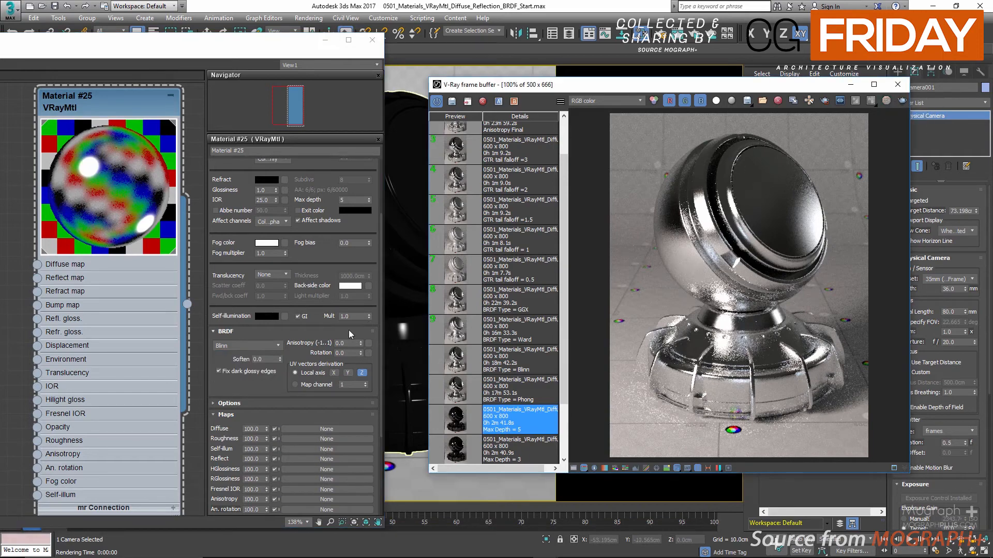
# Clear the frame buffer, load the saved BRDF Type = Phong render from the history, and reposition the frame buffer window.
pyautogui.scroll(-3, 512, 321)
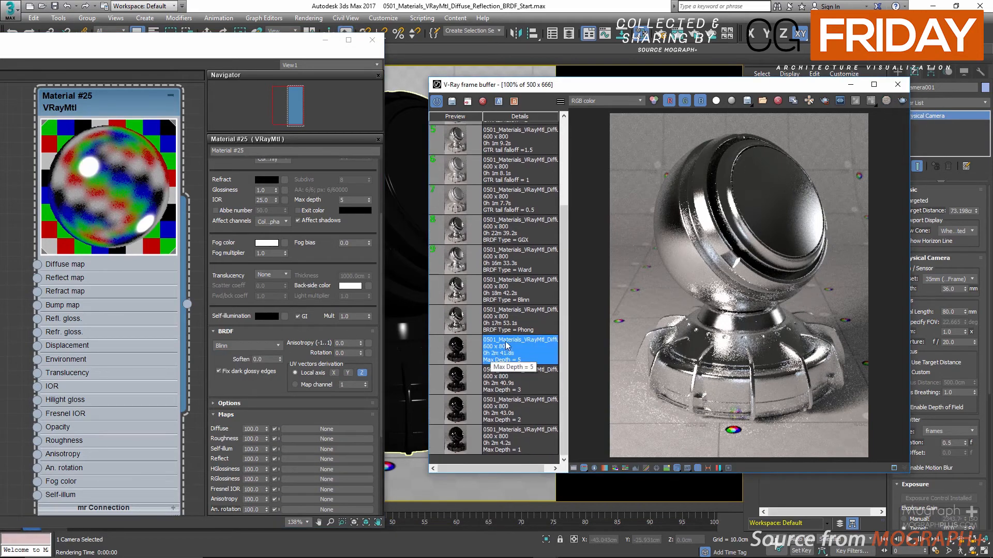
pyautogui.click(777, 102)
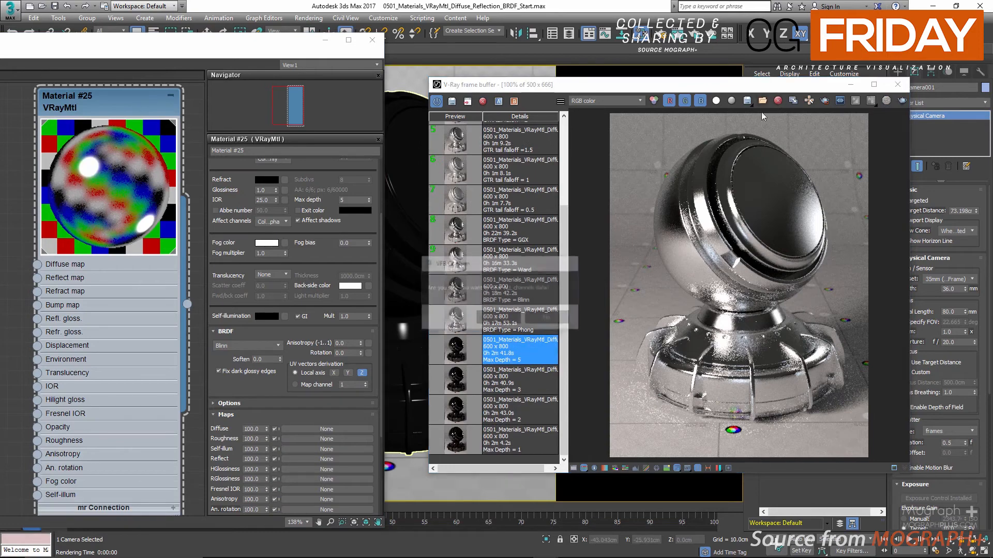
pyautogui.click(499, 318)
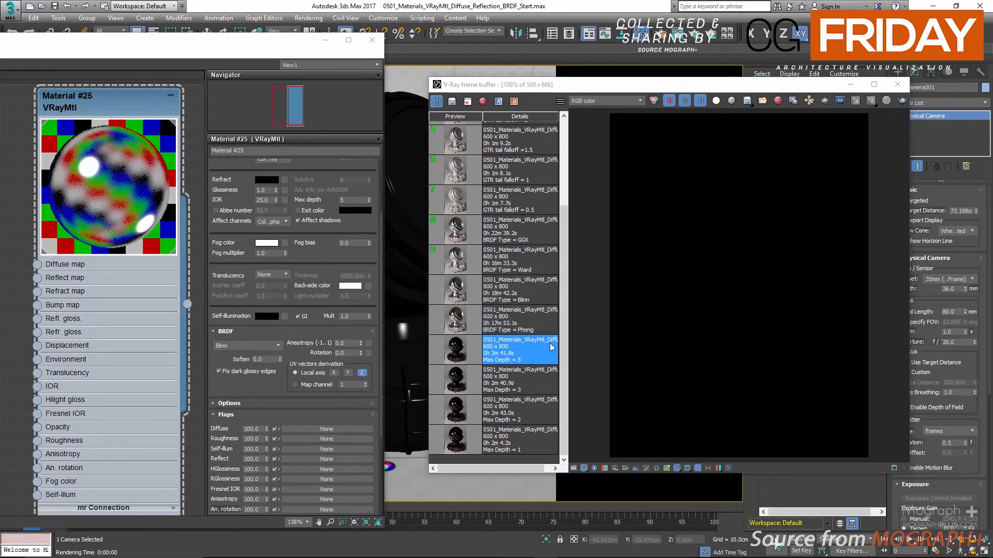
pyautogui.click(455, 324)
pyautogui.doubleClick(455, 324)
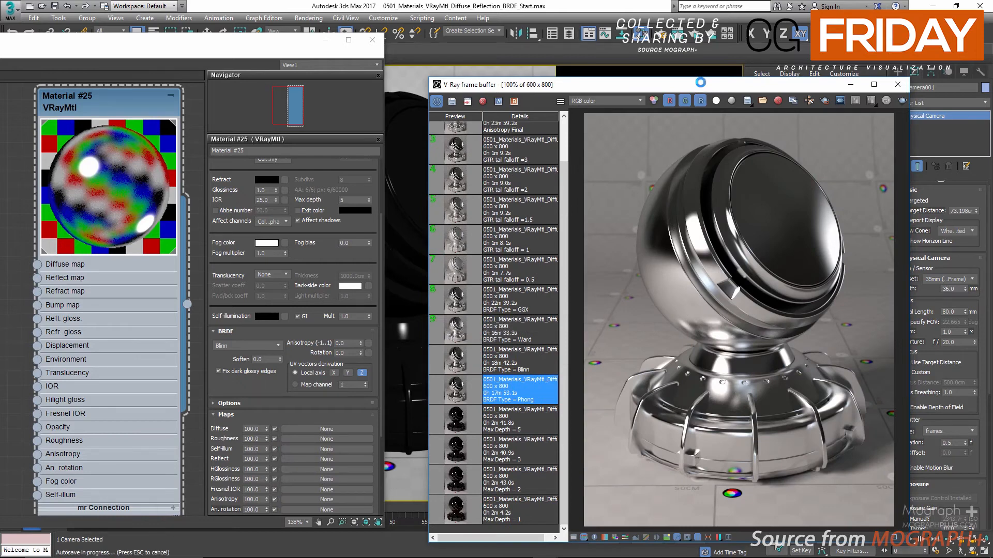
pyautogui.moveTo(701, 89); pyautogui.dragTo(685, 45)
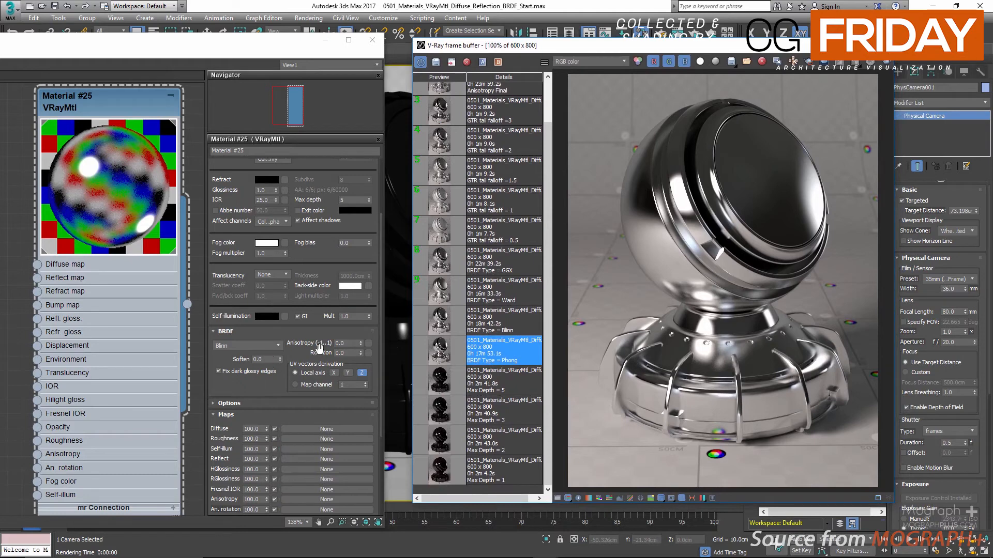
# Compare the saved Blinn, Ward, GGX and Phong BRDF renders from the history.
pyautogui.click(439, 325)
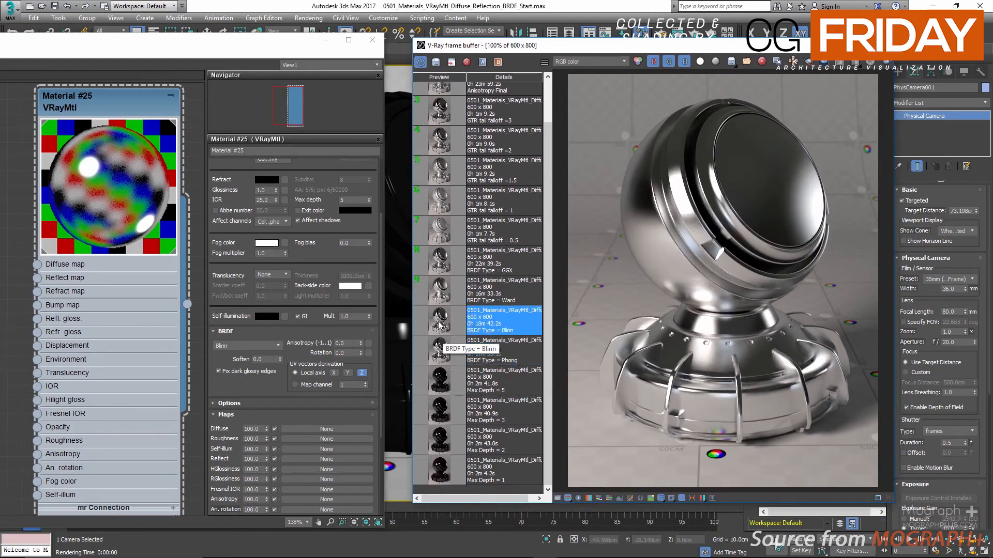
pyautogui.click(436, 297)
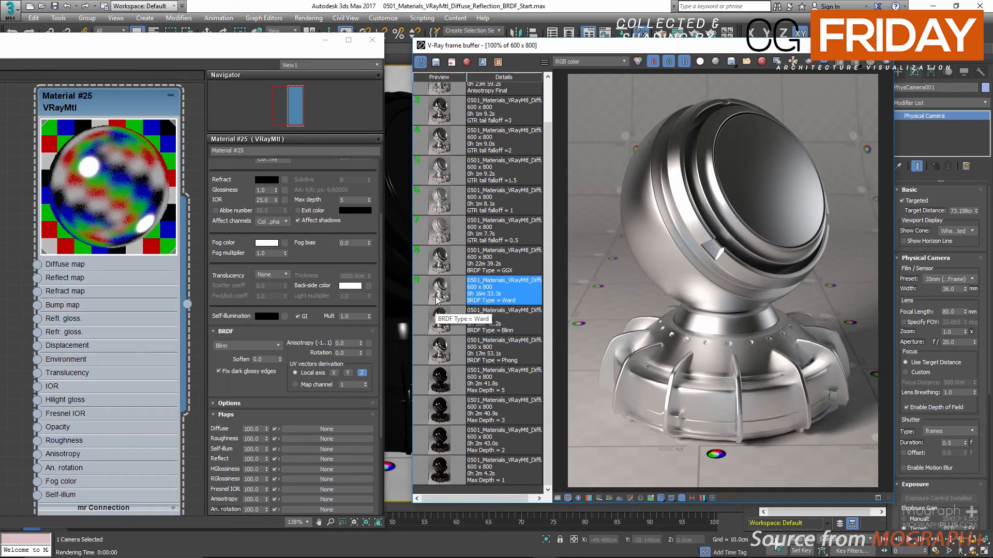
pyautogui.click(442, 266)
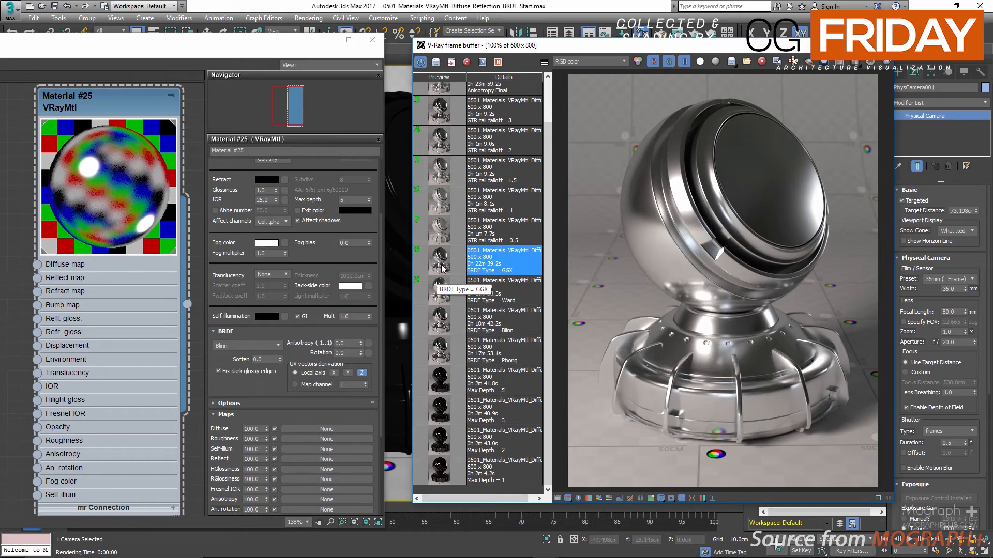
pyautogui.click(448, 355)
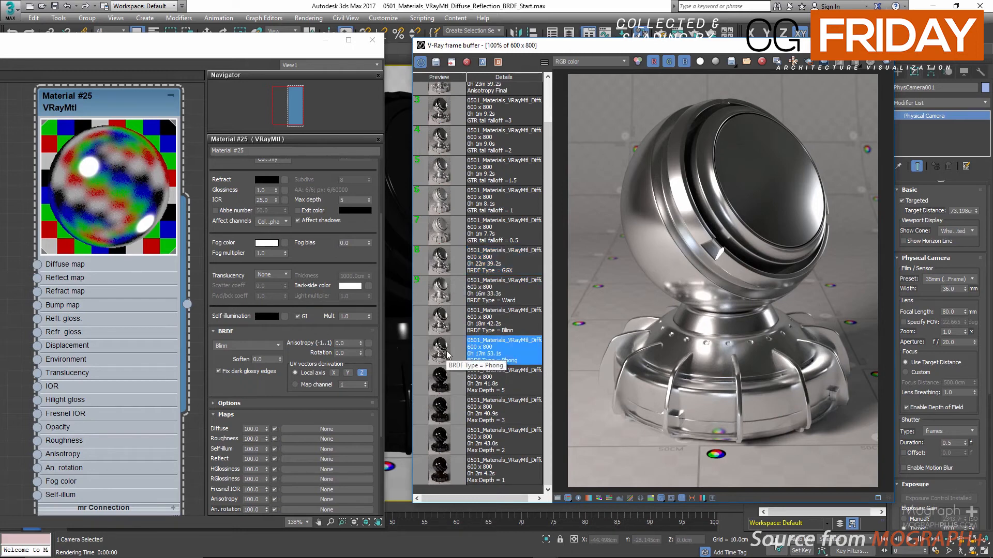
pyautogui.click(448, 324)
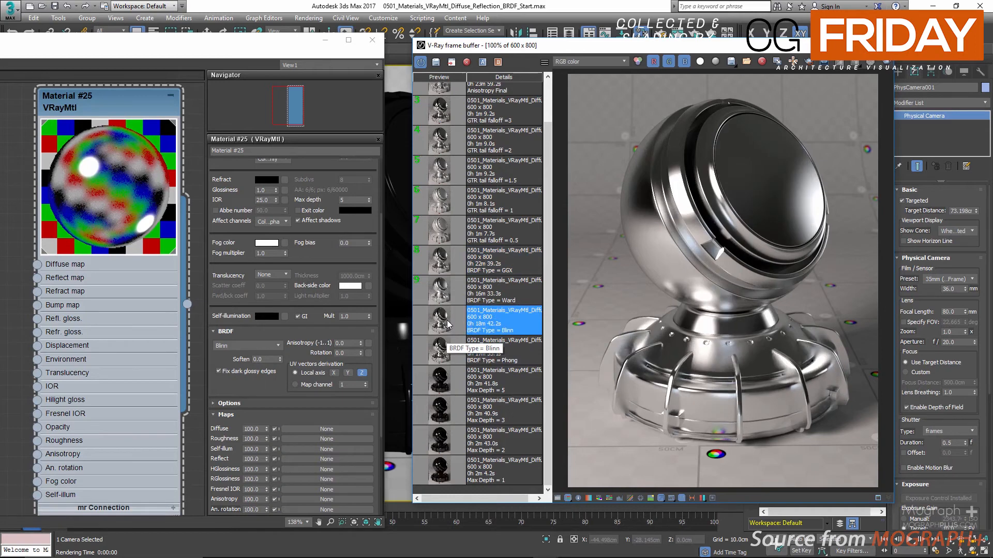
pyautogui.click(448, 299)
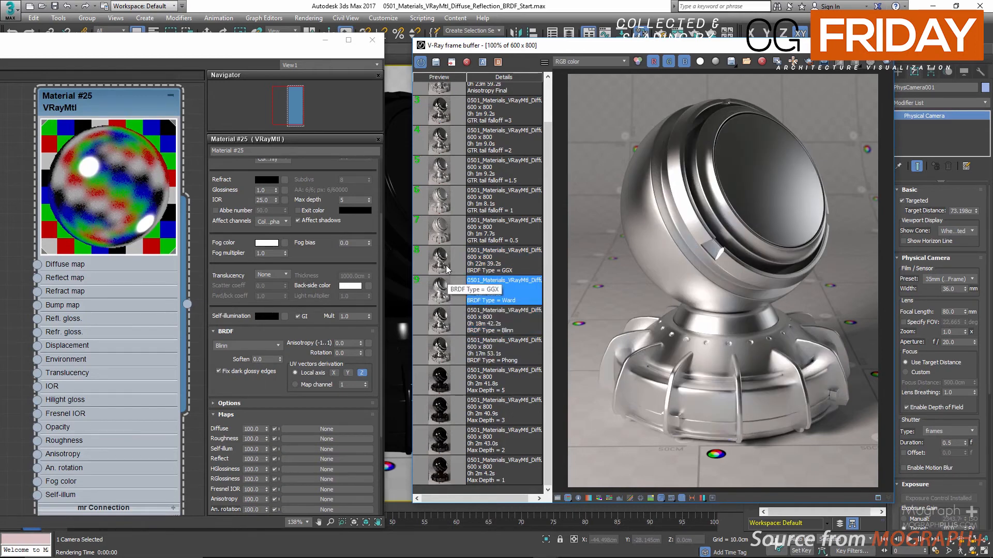
pyautogui.click(448, 269)
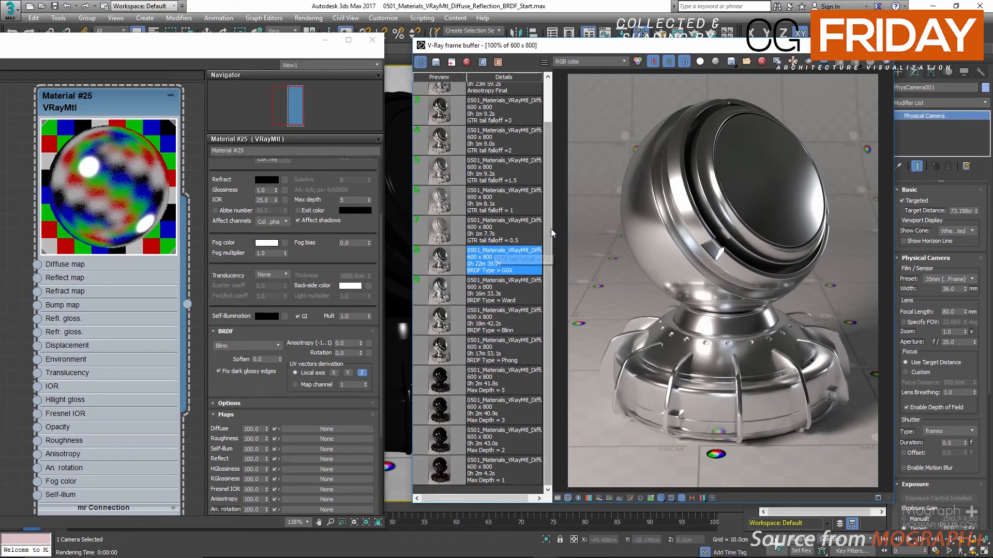
# Examine the highlights on the shader ball again in the saved Phong, Blinn and Ward renders.
pyautogui.click(448, 352)
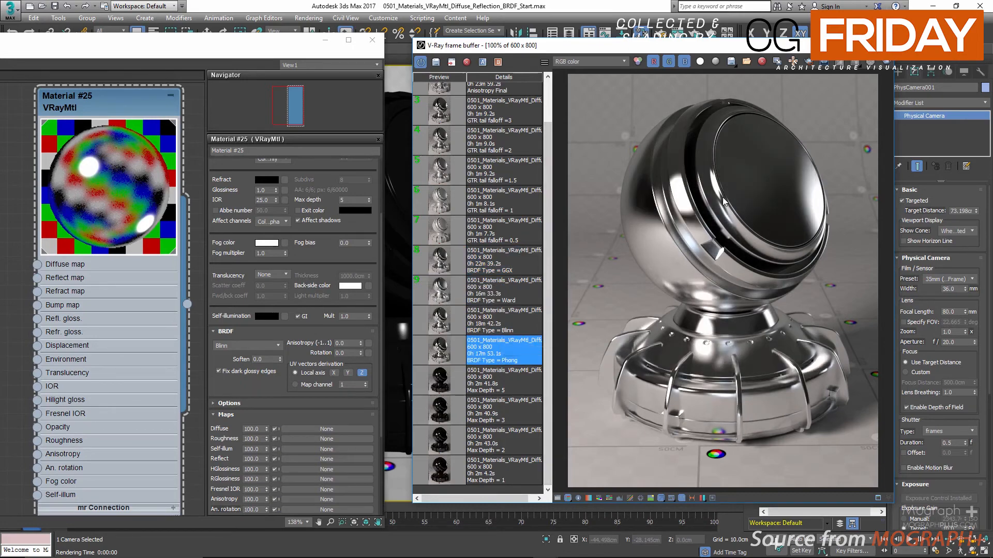
pyautogui.scroll(2, 722, 197)
pyautogui.scroll(-2, 639, 184)
pyautogui.click(467, 316)
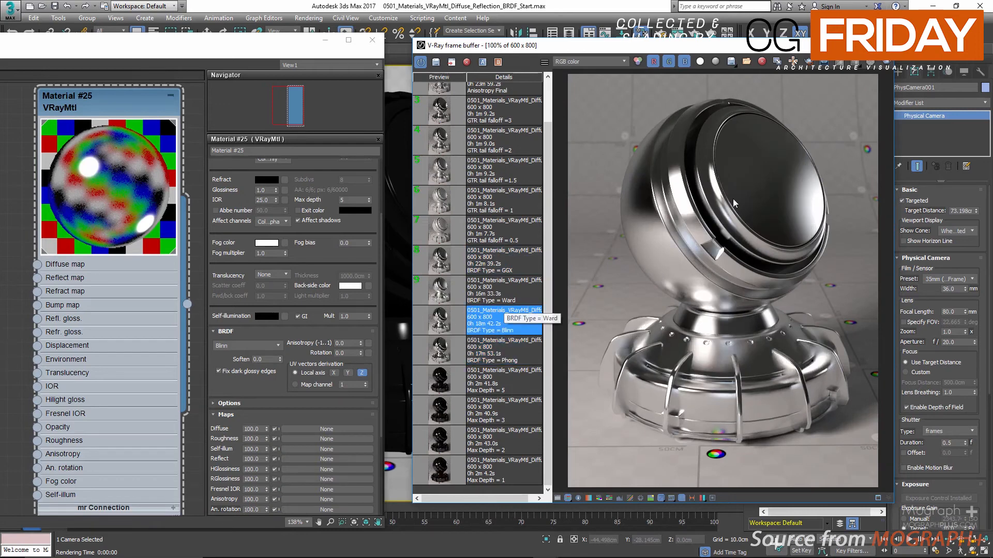
pyautogui.click(434, 296)
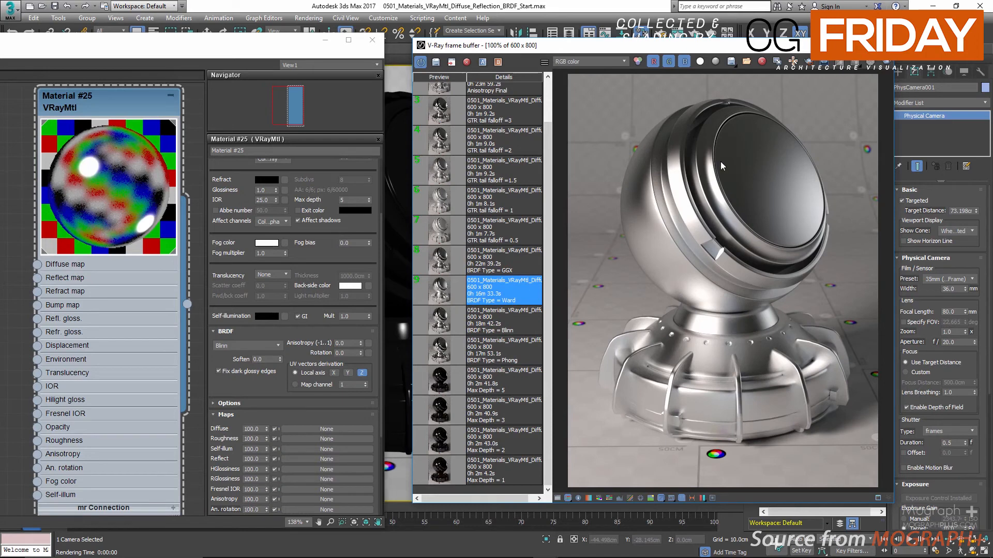
# Open the VRayMtl's list of BRDF types.
pyautogui.click(254, 345)
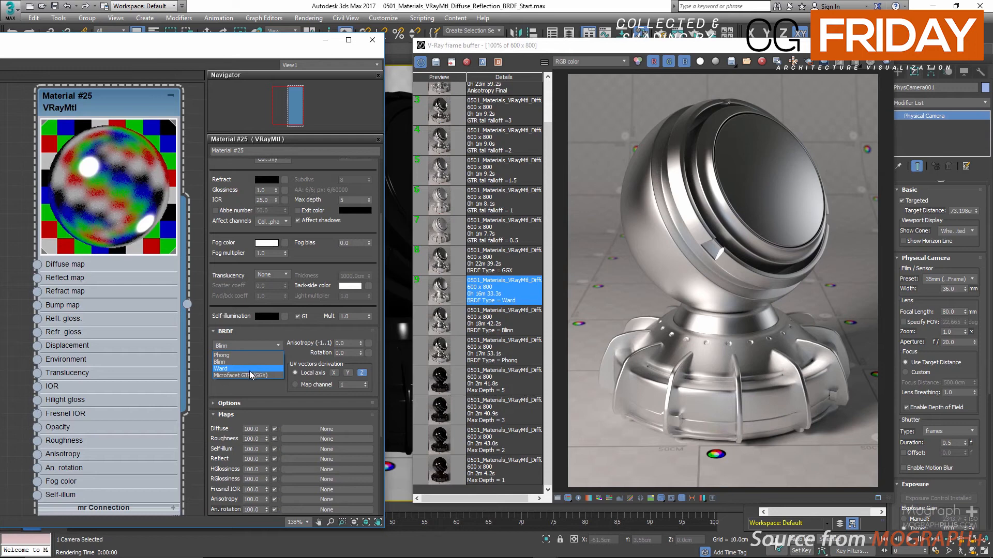
# Set the material's BRDF type to Microfacet GTR (GGX), load the saved BRDF Type = GGX render, and view it at 200%.
pyautogui.click(249, 375)
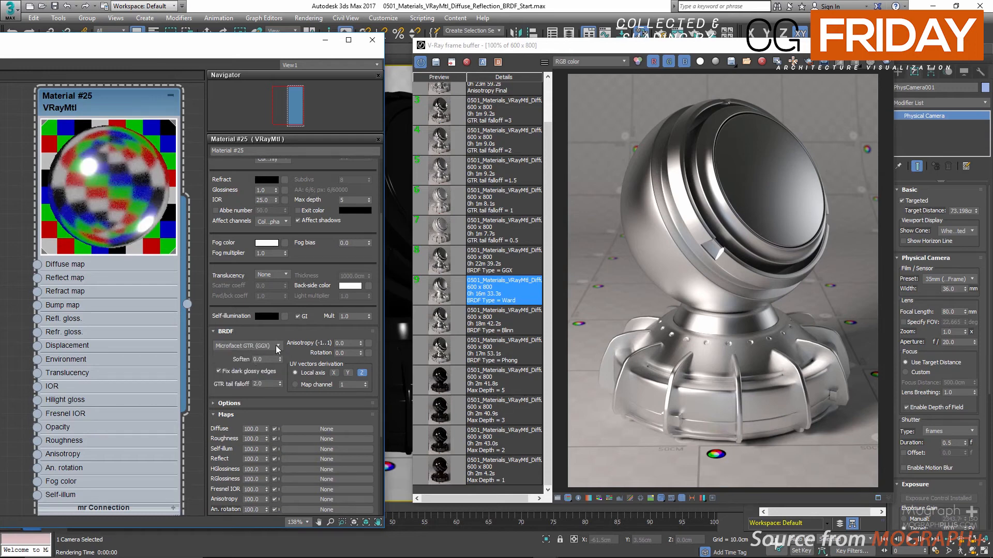
pyautogui.doubleClick(444, 261)
pyautogui.scroll(2, 713, 188)
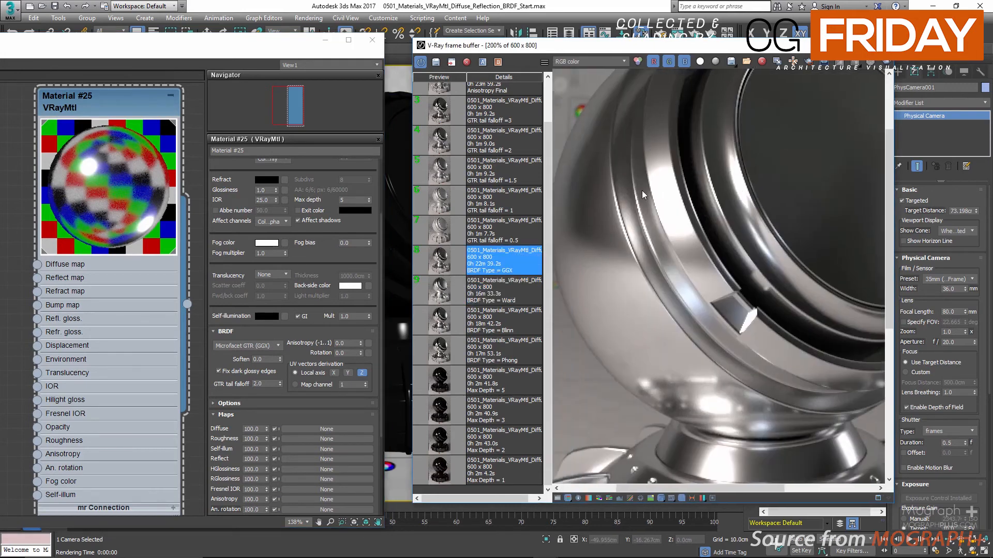
pyautogui.moveTo(641, 191); pyautogui.dragTo(660, 195, button='middle')
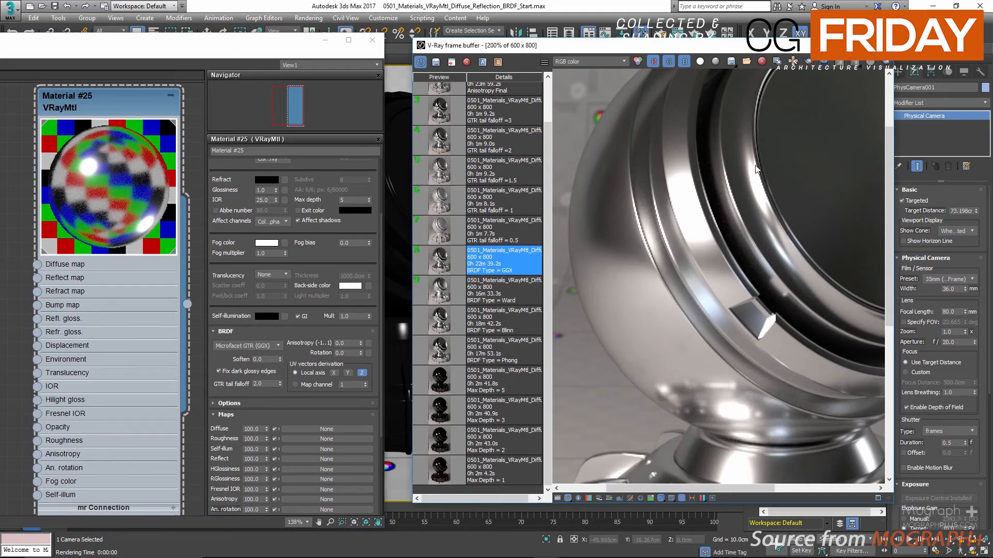
# Compare the saved Phong and Blinn BRDF renders with the GGX one at 200% magnification.
pyautogui.doubleClick(444, 354)
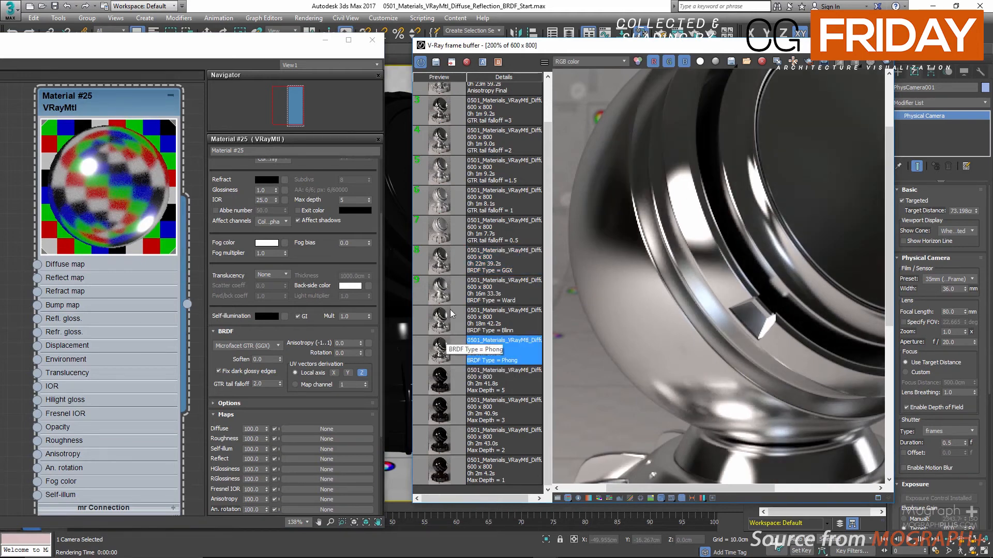
pyautogui.doubleClick(442, 260)
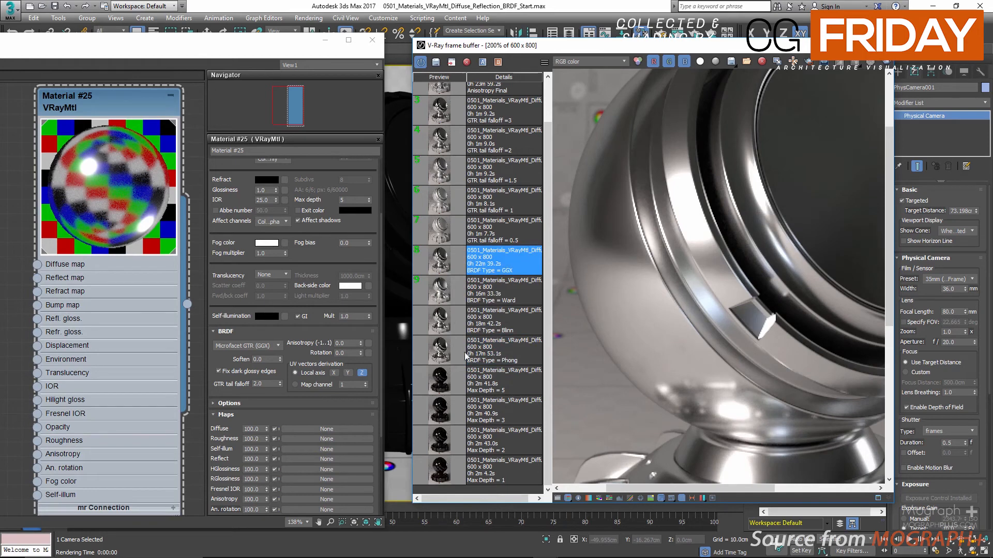
pyautogui.doubleClick(441, 352)
pyautogui.doubleClick(445, 328)
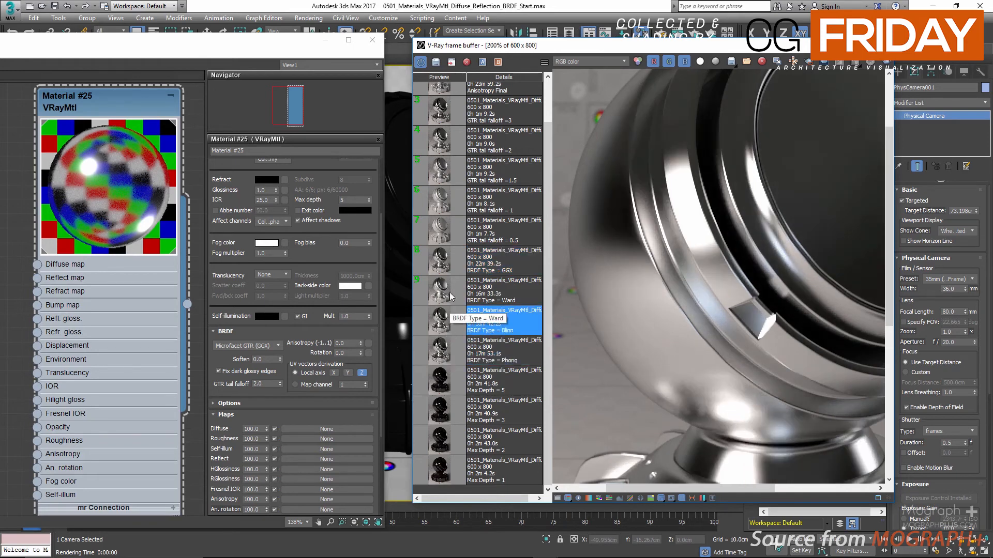
pyautogui.doubleClick(442, 261)
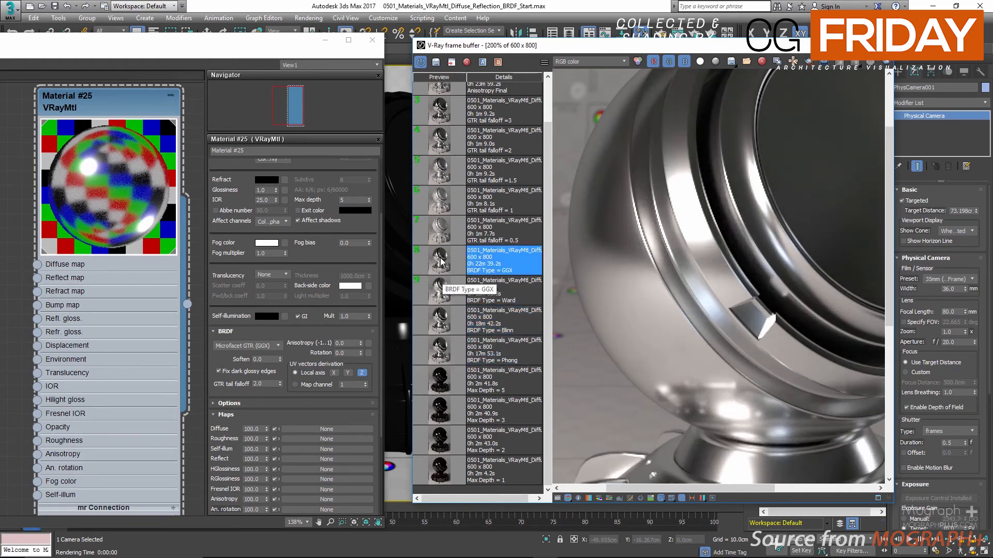
# Examine the highlight on the shader ball's front disc up close in the saved GGX render, and return to the full image.
pyautogui.scroll(-1, 709, 274)
pyautogui.scroll(1, 874, 234)
pyautogui.scroll(1, 750, 189)
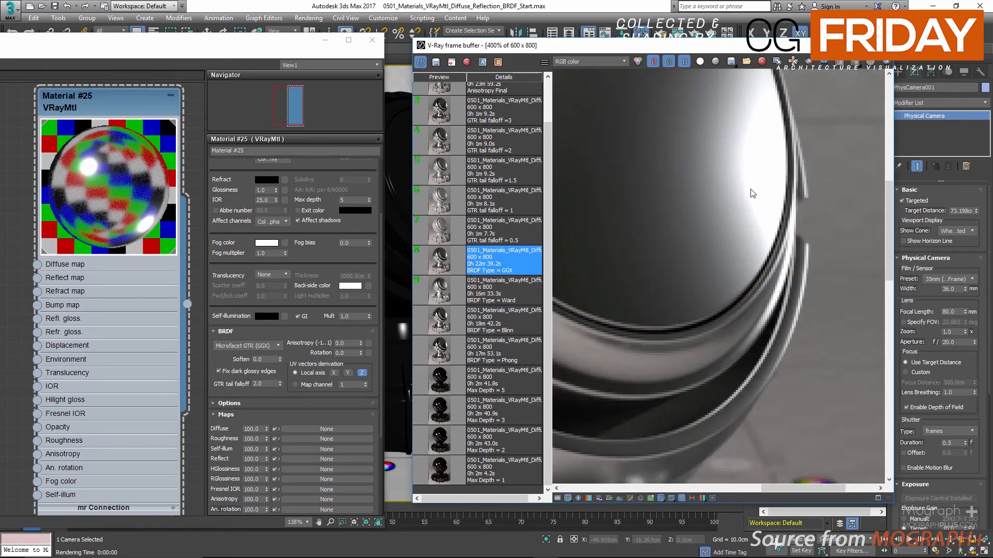
pyautogui.scroll(-1, 731, 218)
pyautogui.scroll(-1, 693, 241)
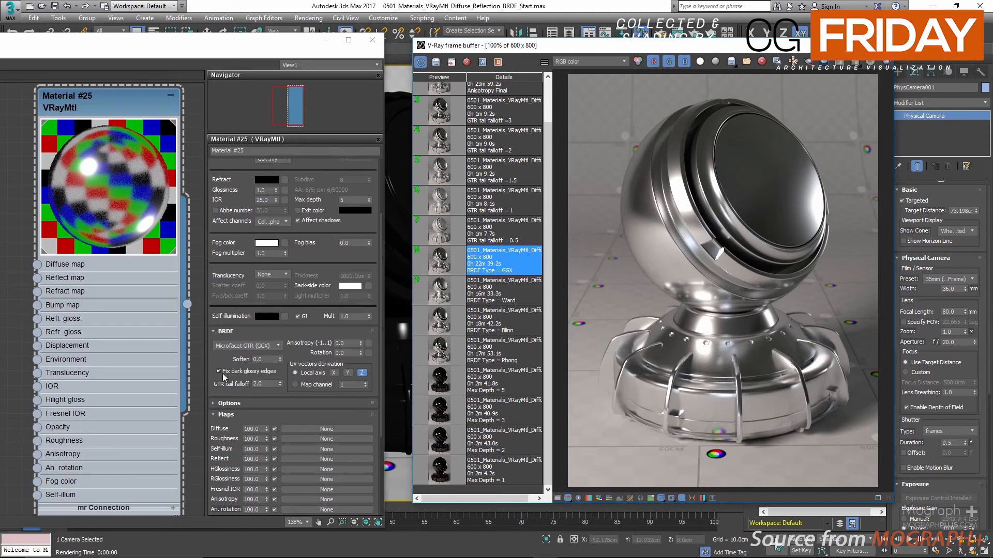
# Switch the material's BRDF type to Blinn and back to Microfacet GTR (GGX).
pyautogui.click(230, 345)
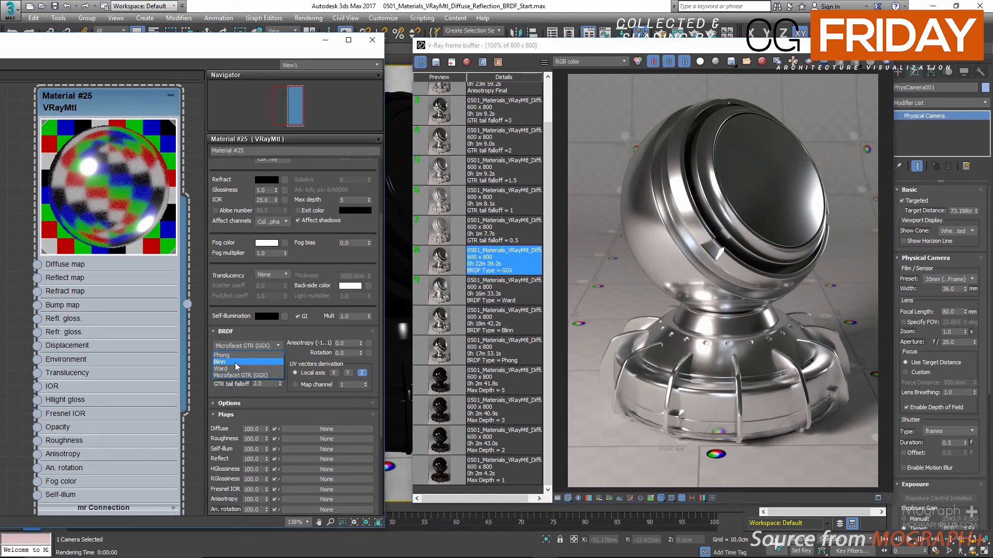
pyautogui.click(235, 362)
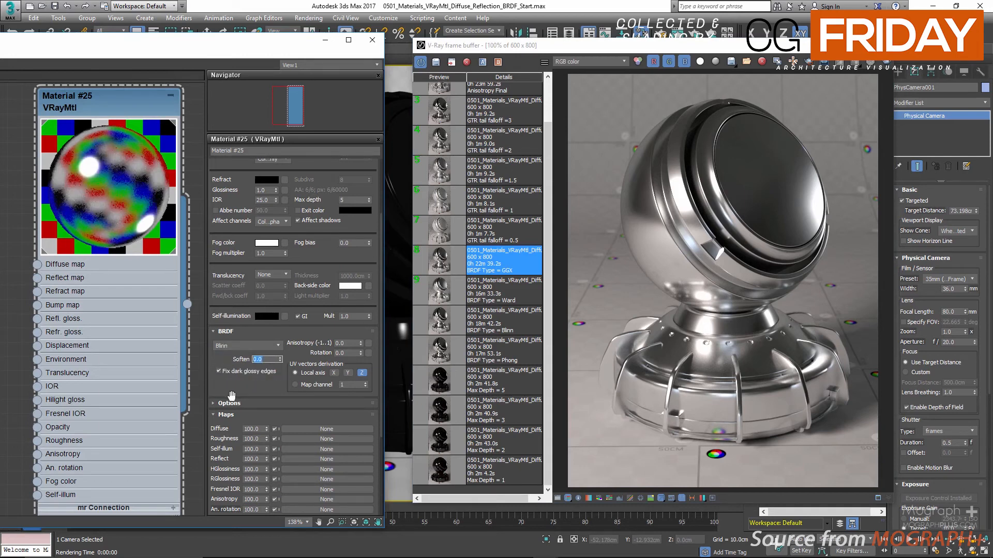
pyautogui.click(240, 346)
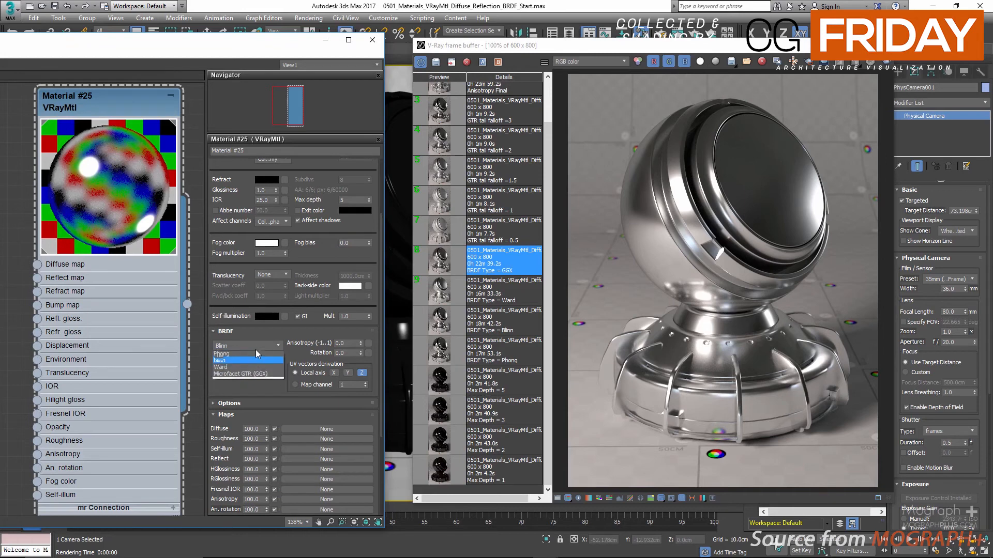
pyautogui.click(240, 376)
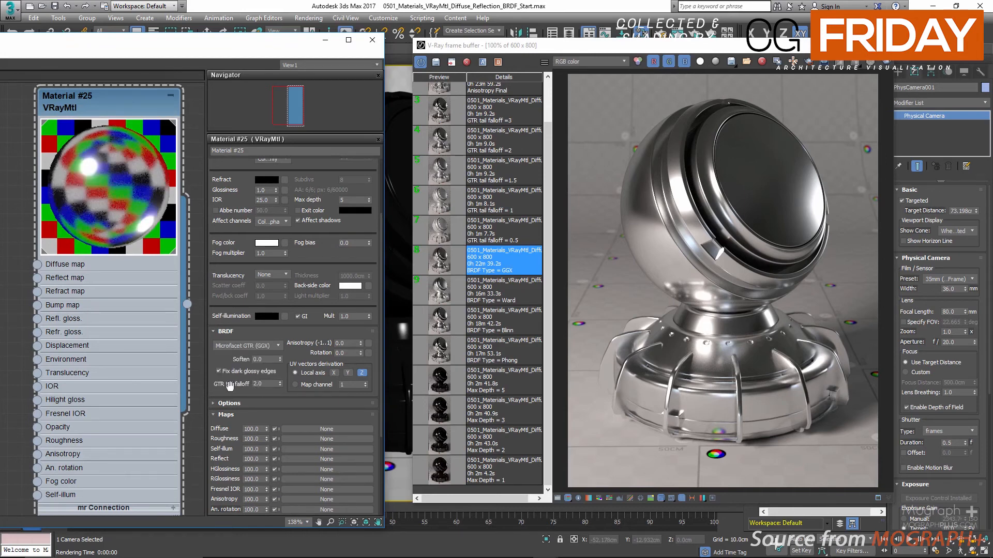
# Compare the saved GTR tail falloff renders for values 2, 3, 1.5, 1 and 0.5 from the history.
pyautogui.doubleClick(265, 383)
pyautogui.scroll(2, 455, 251)
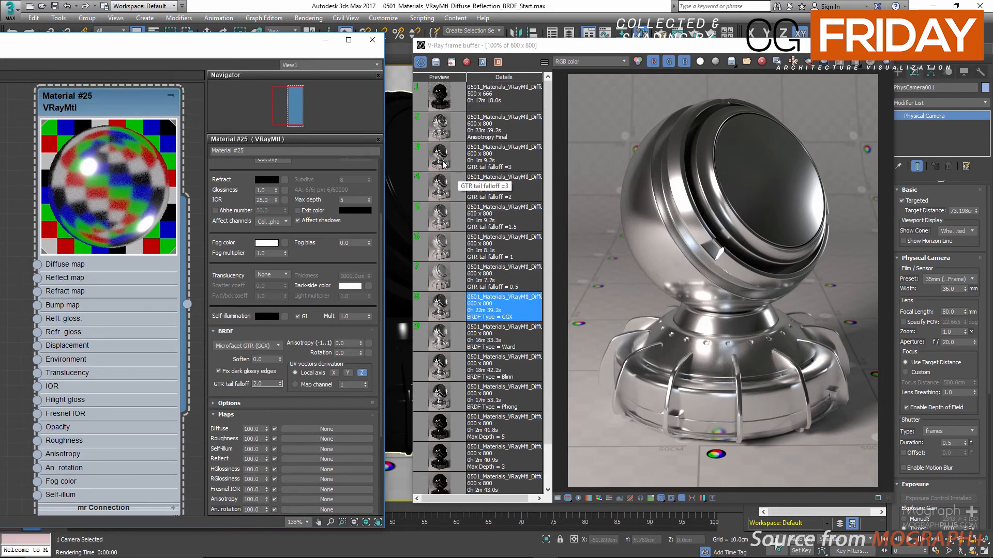
pyautogui.click(453, 174)
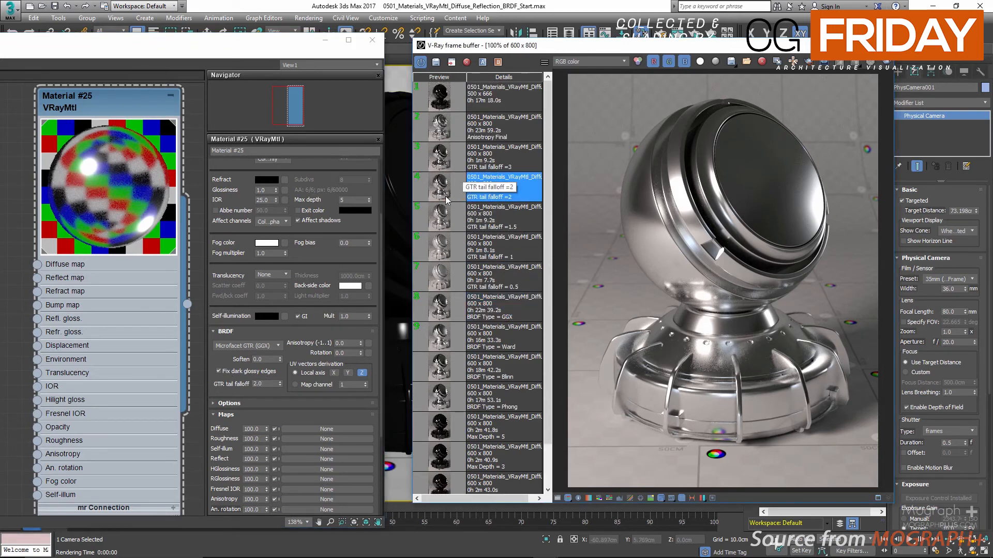
pyautogui.click(448, 164)
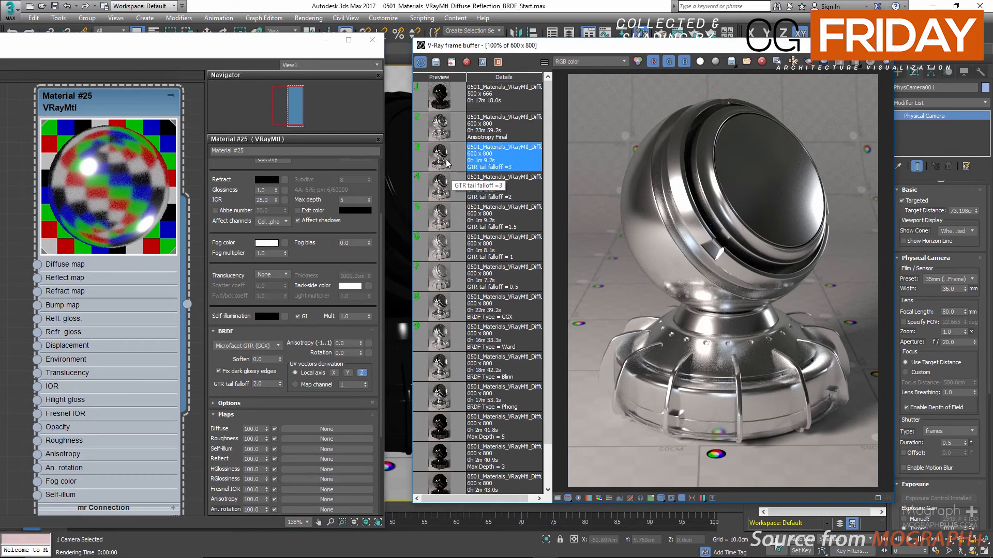
pyautogui.click(441, 195)
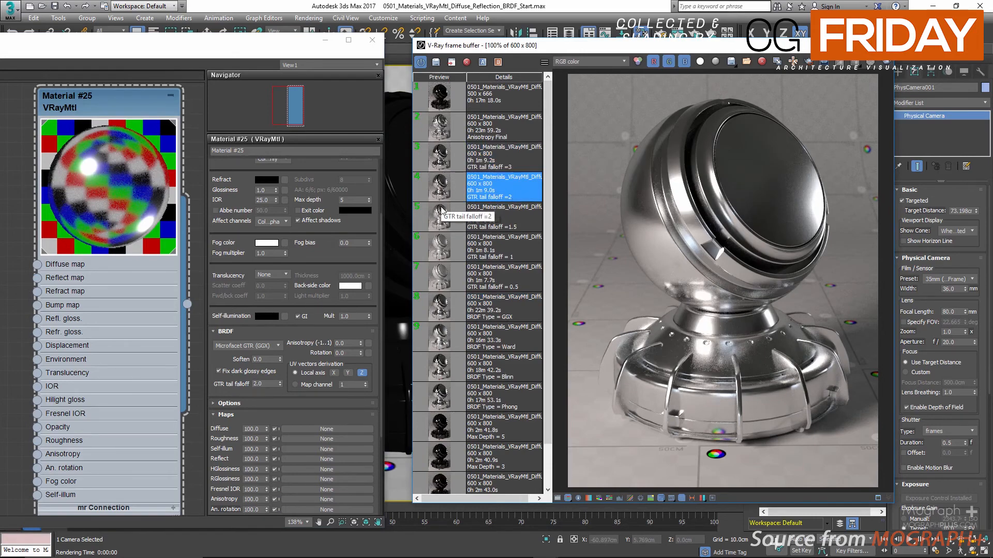
pyautogui.click(444, 221)
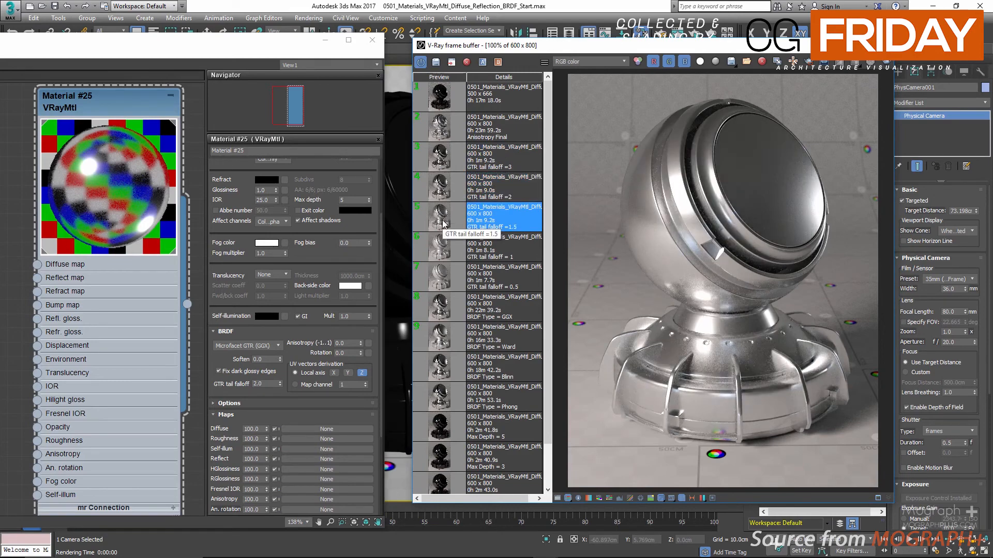
pyautogui.click(446, 251)
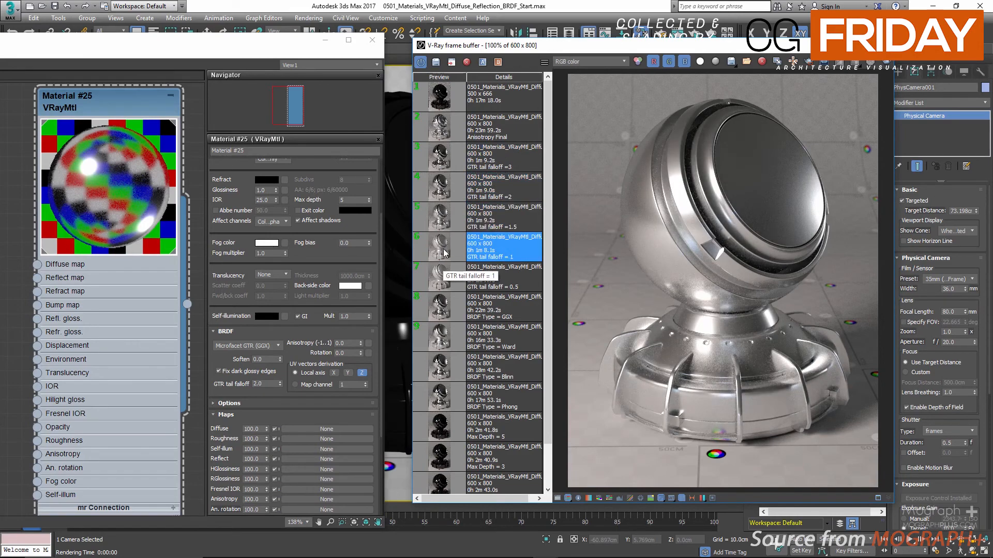
pyautogui.click(444, 280)
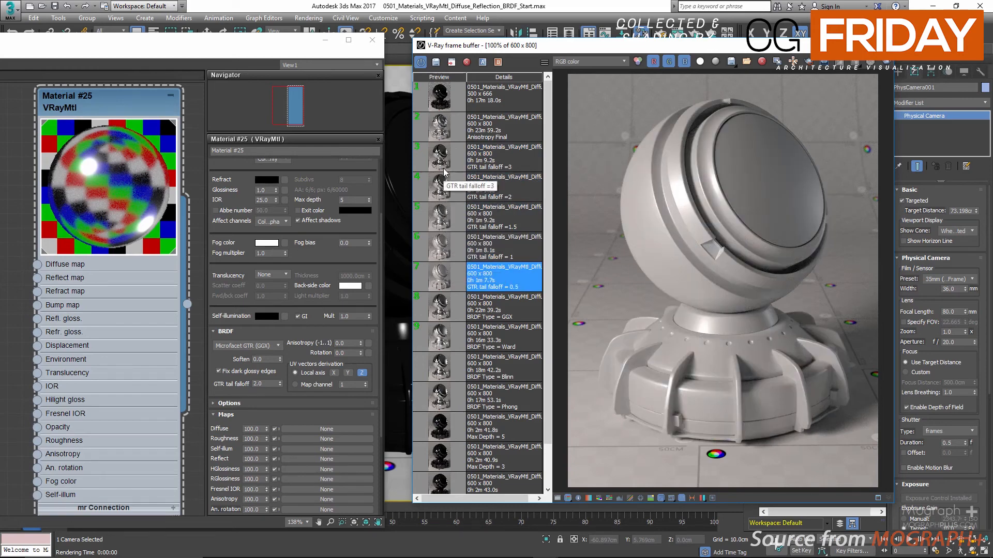
# Review the saved GTR tail falloff renders in ascending order from 1 to 3, and return to the one for 2.
pyautogui.doubleClick(438, 258)
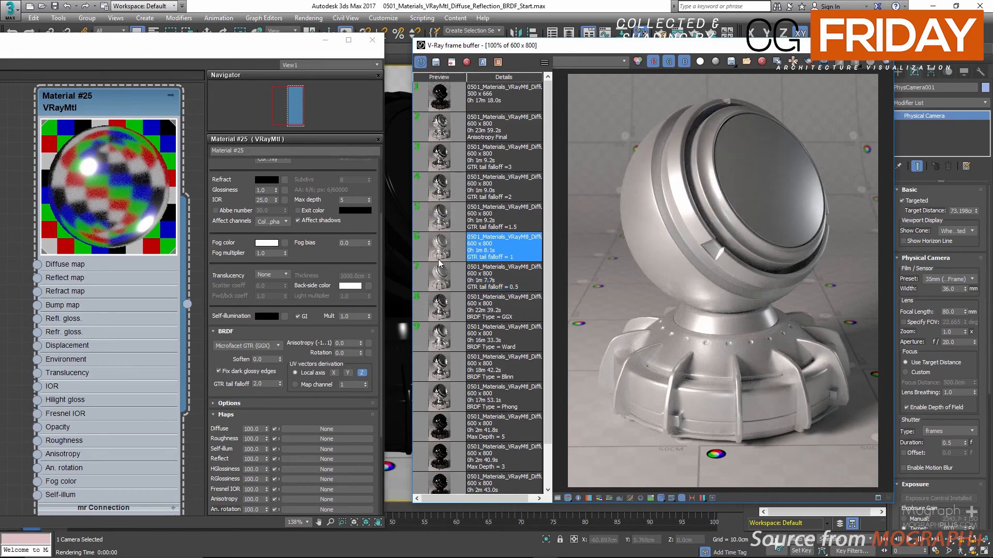
pyautogui.doubleClick(441, 227)
pyautogui.doubleClick(447, 194)
pyautogui.doubleClick(450, 163)
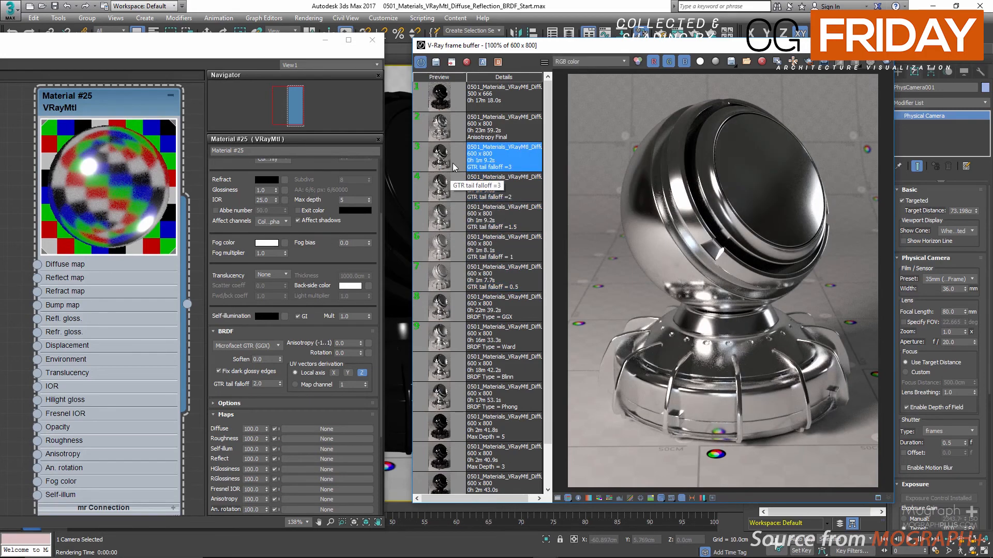
pyautogui.doubleClick(447, 183)
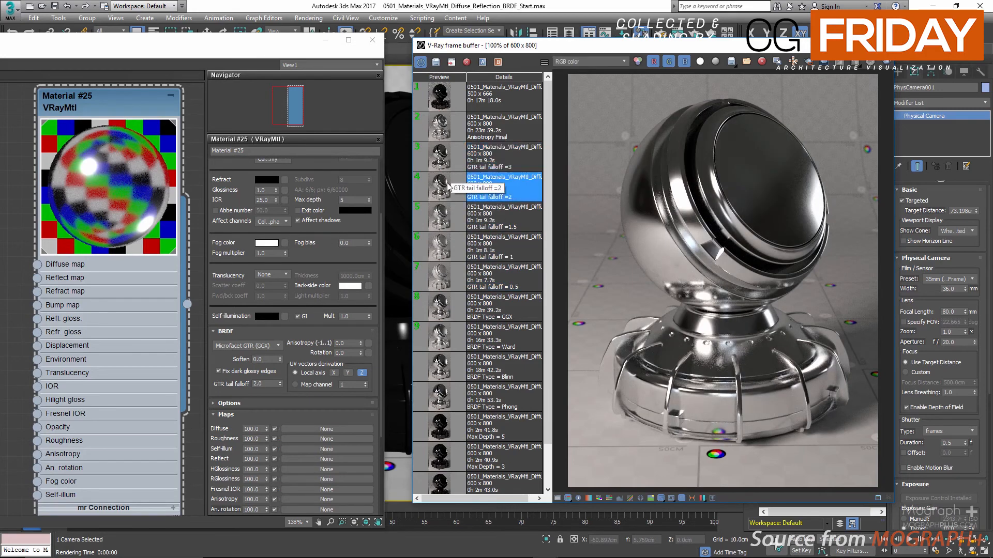
# Collapse the material's Maps and Basic parameters sections so the BRDF settings stay in view.
pyautogui.click(265, 384)
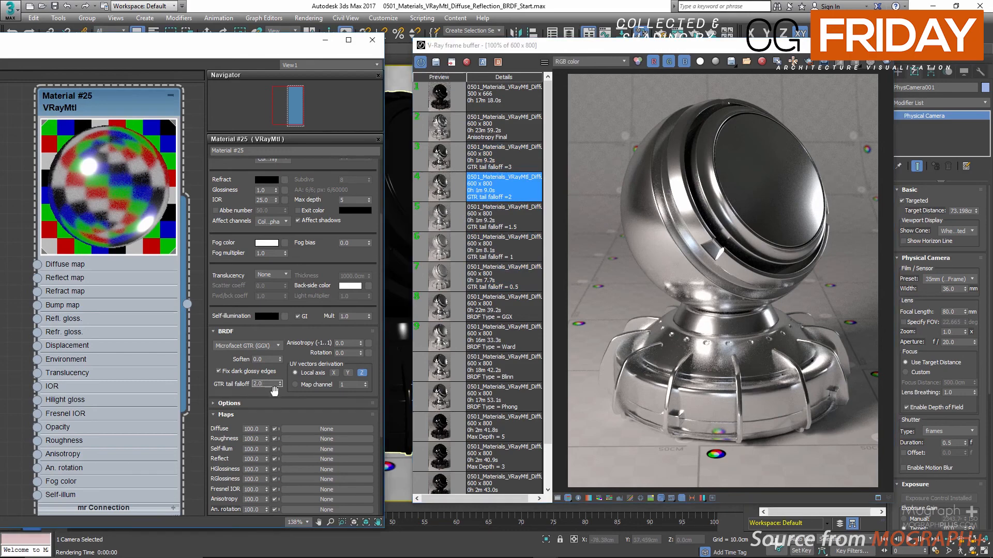
pyautogui.click(238, 372)
pyautogui.moveTo(223, 358); pyautogui.dragTo(252, 202)
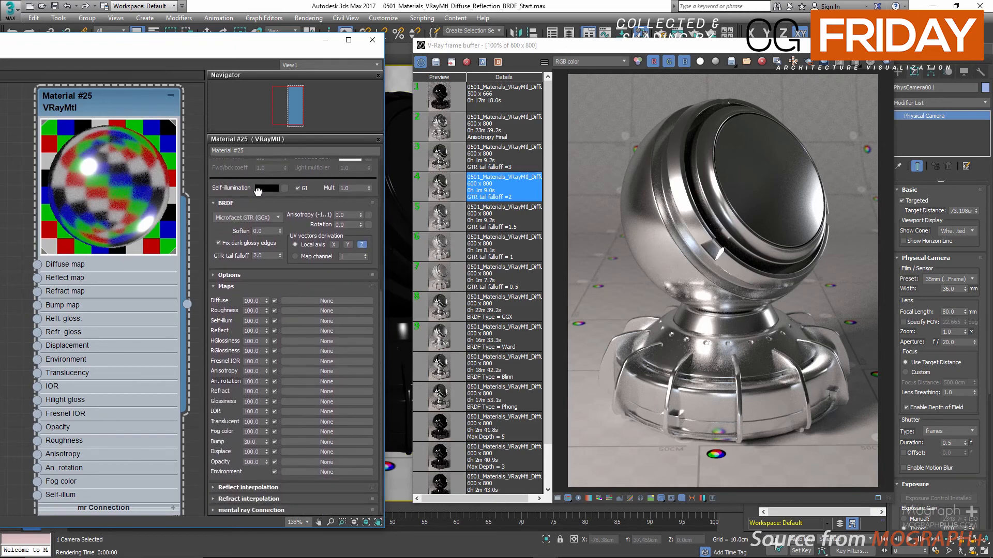
pyautogui.click(243, 287)
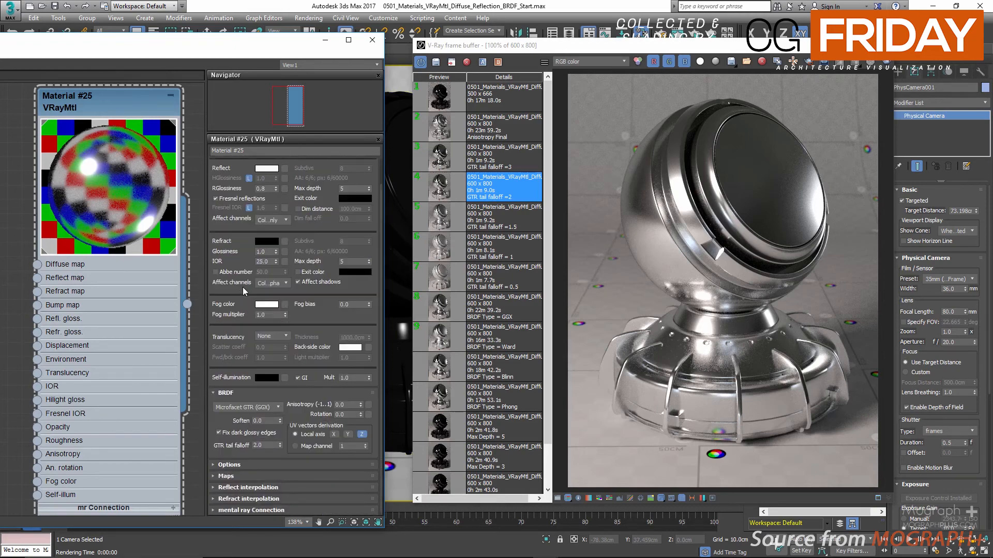
pyautogui.moveTo(231, 165); pyautogui.dragTo(231, 200)
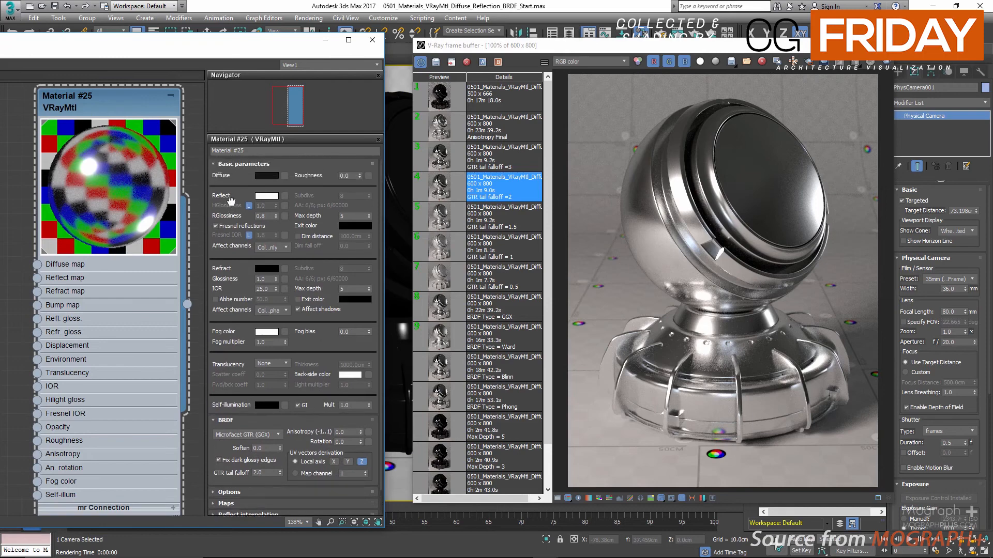
pyautogui.click(239, 166)
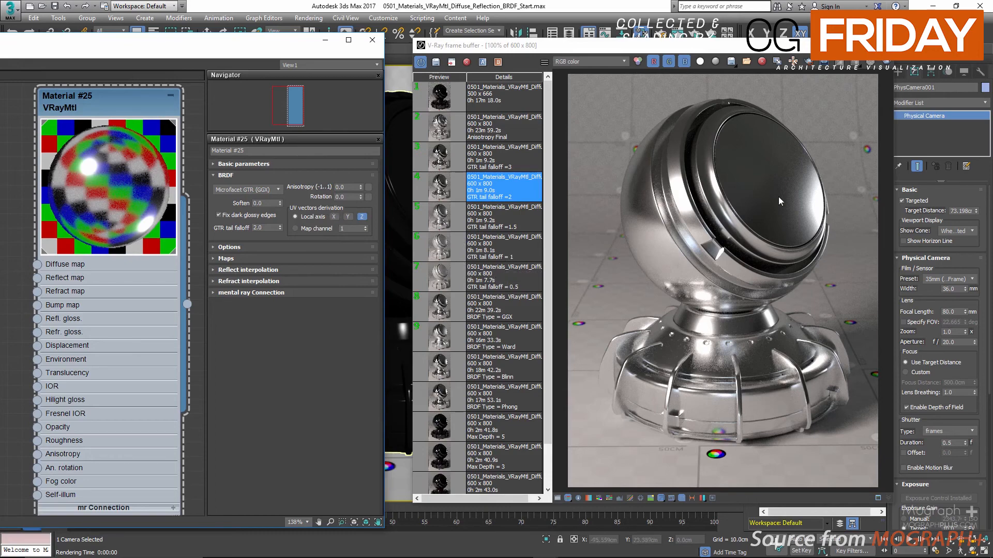
# Start an interactive render and set the material's BRDF anisotropy to 0.7.
pyautogui.click(696, 31)
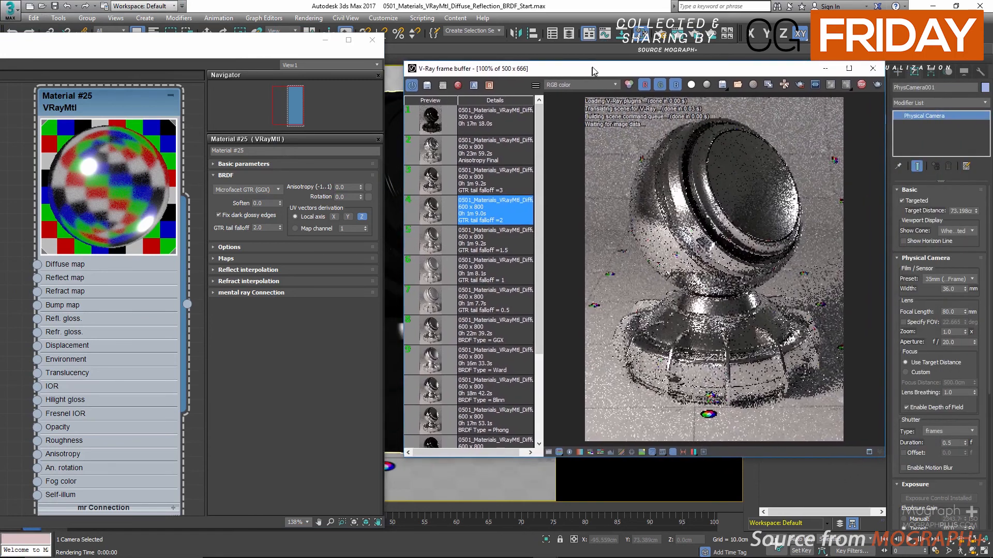
pyautogui.doubleClick(347, 187)
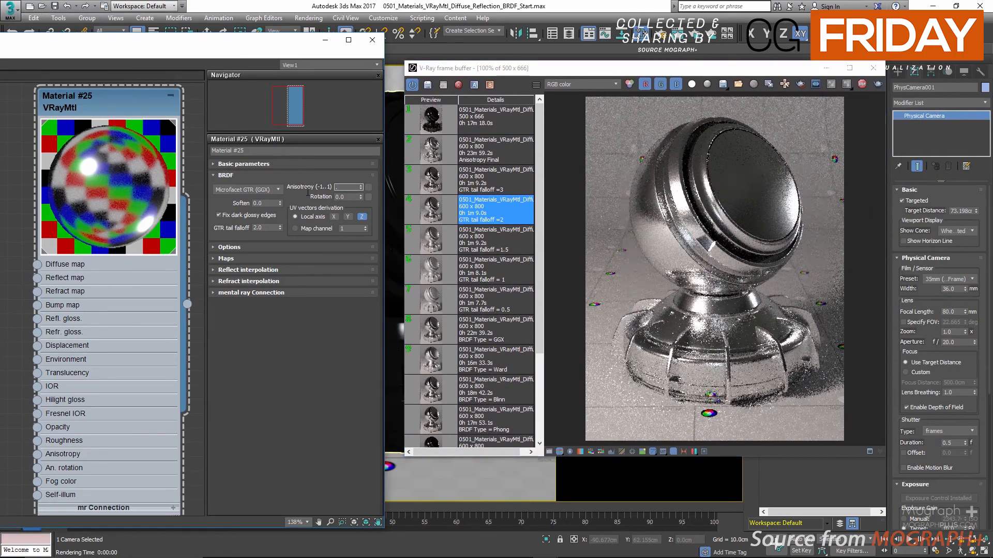
pyautogui.write('0.7')
pyautogui.press('Return')
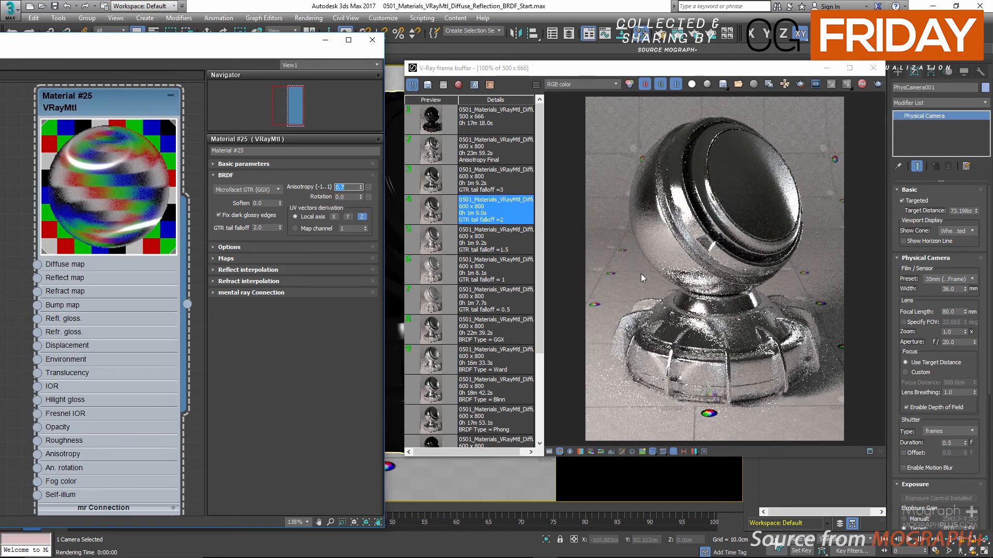
# Set the BRDF anisotropy to -0.7.
pyautogui.click(341, 186)
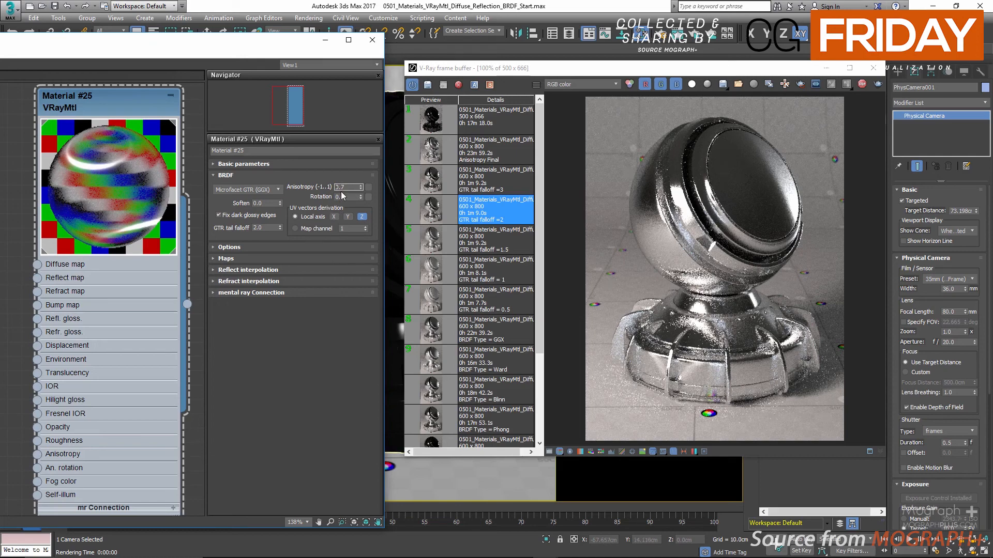
pyautogui.write('-')
pyautogui.press('Return')
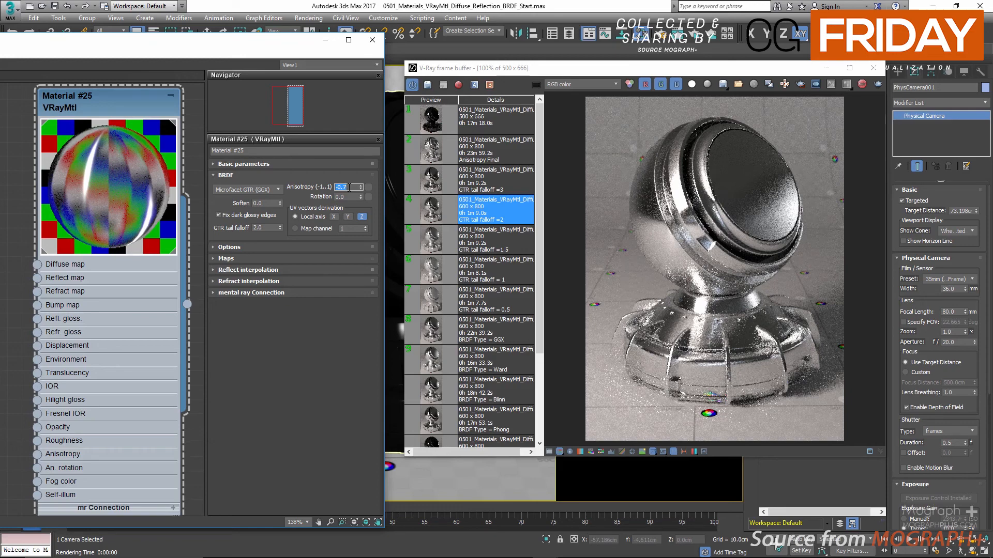
# Set the material's BRDF anisotropy to 0.8 and its anisotropy rotation to 90.
pyautogui.press('BackSpace')
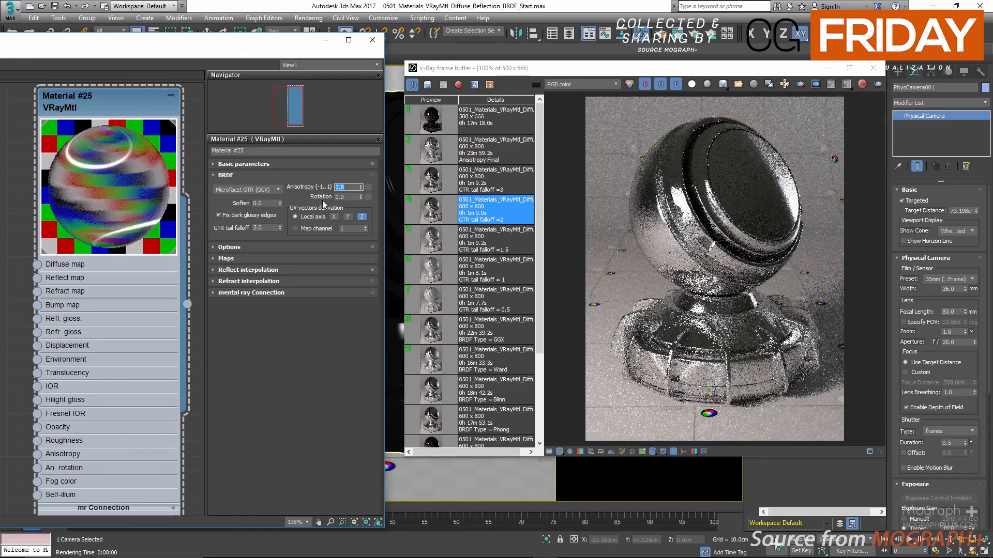
pyautogui.doubleClick(349, 197)
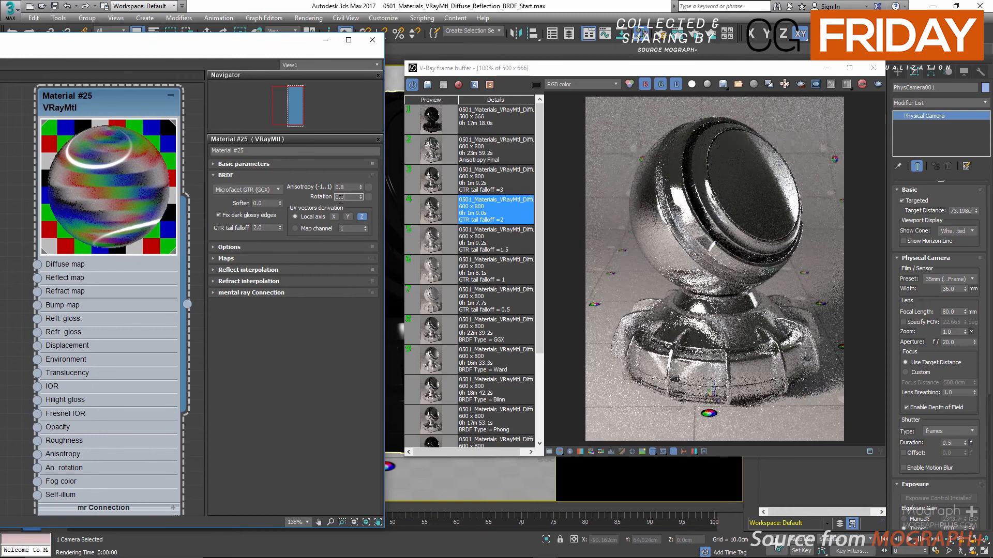
pyautogui.write('9')
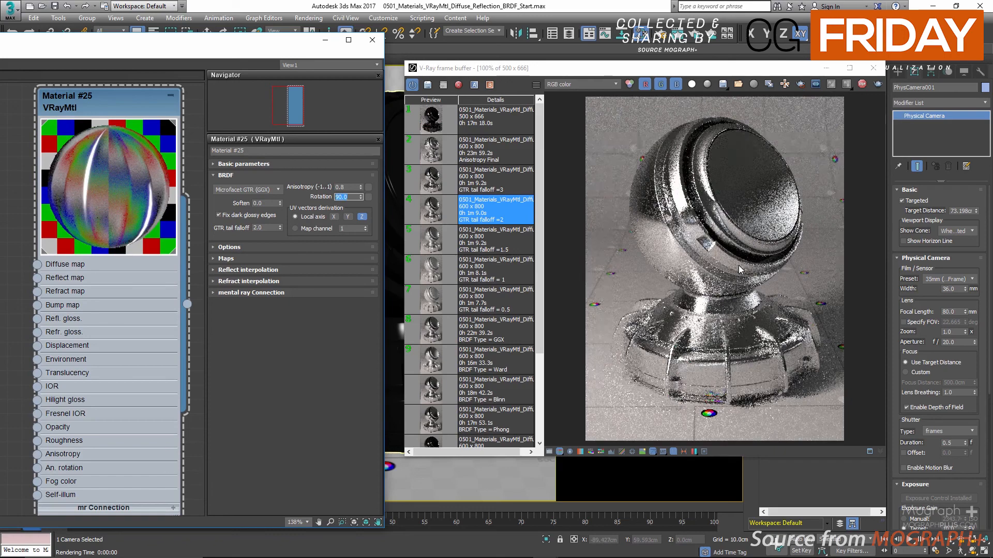
# Set the BRDF anisotropy rotation to 120 and return it to 0.
pyautogui.write('120')
pyautogui.press('Return')
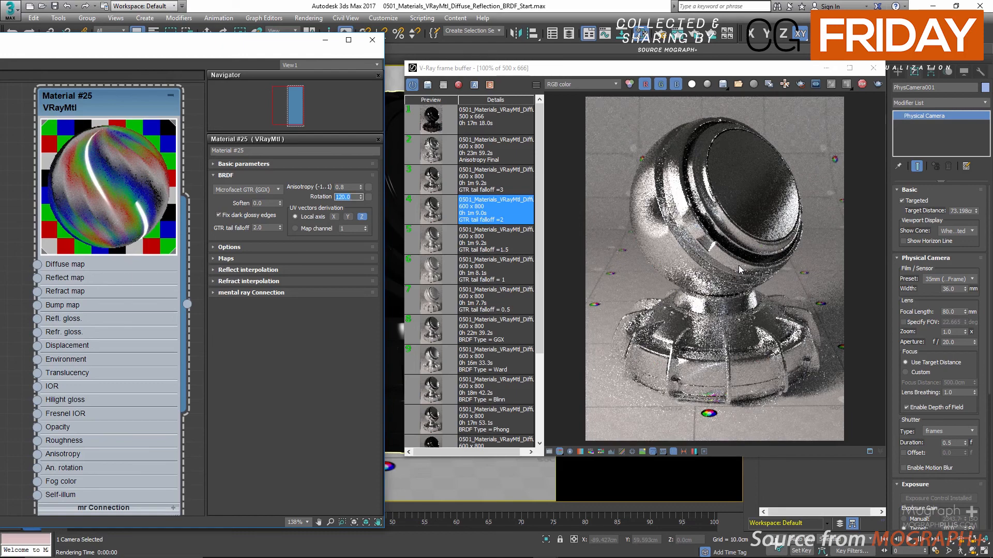
pyautogui.write('0')
pyautogui.press('Return')
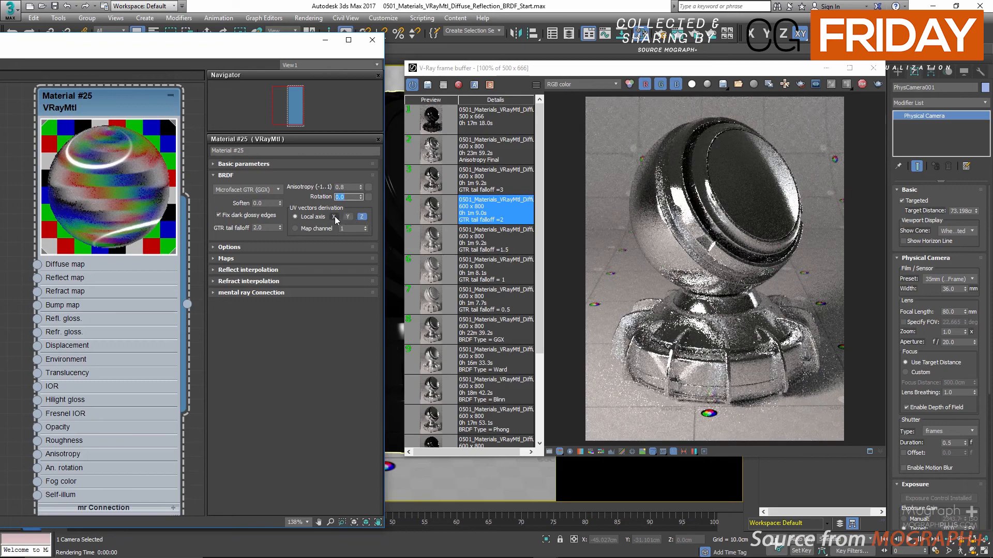
# Try the X local axis for the UV vectors derivation and switch it to Y.
pyautogui.click(334, 216)
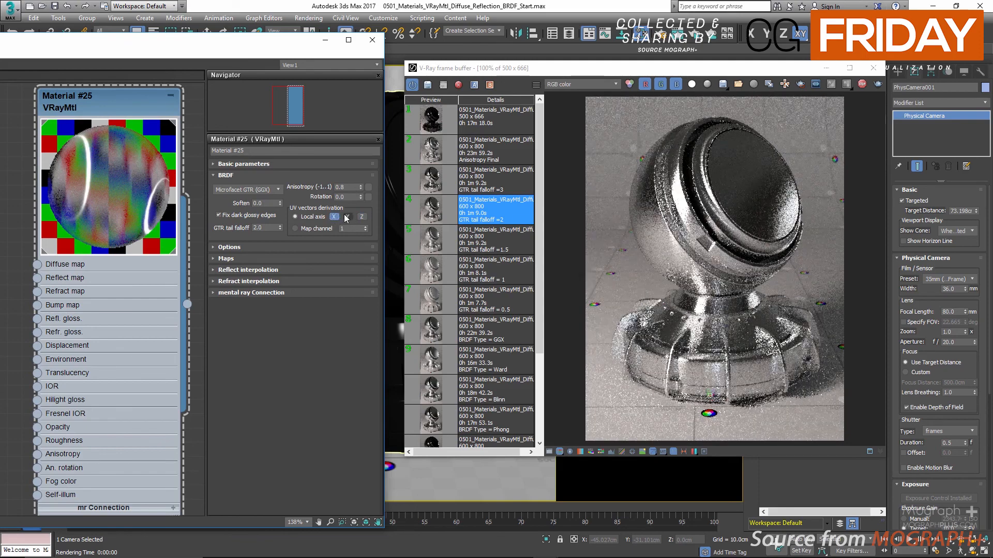
pyautogui.click(348, 217)
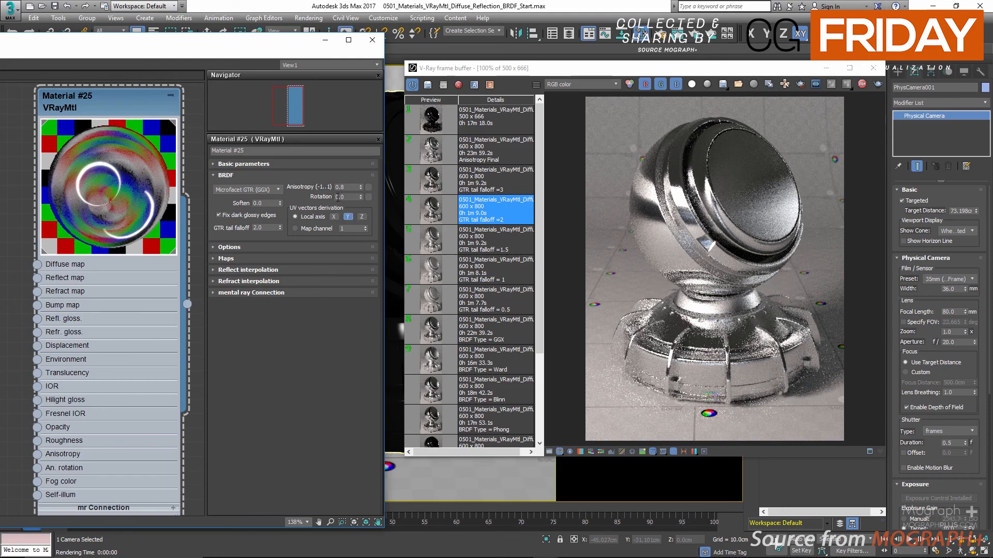
# Load the Anis_01.png bitmap as the map for the material's anisotropy rotation.
pyautogui.click(367, 198)
pyautogui.doubleClick(269, 150)
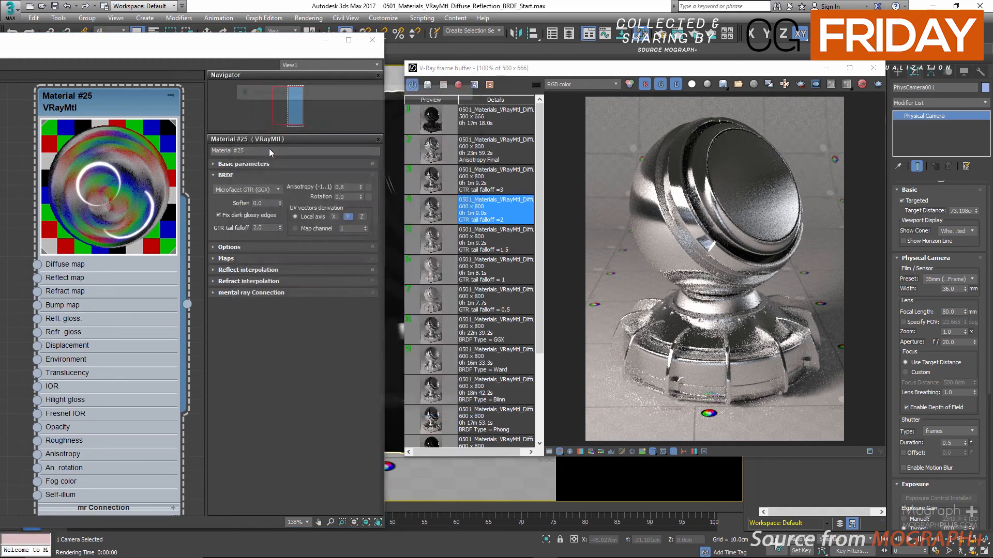
pyautogui.doubleClick(406, 156)
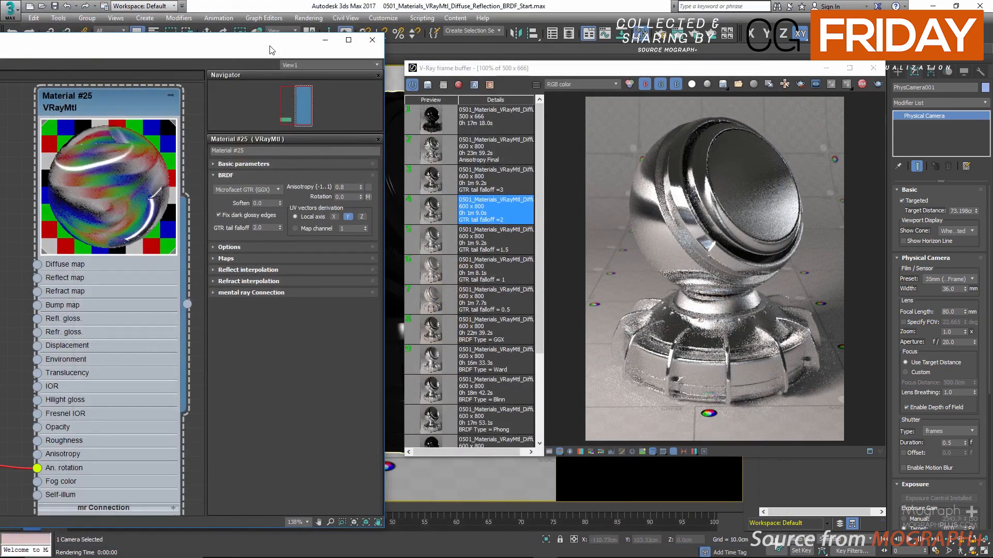
# Rearrange the frame buffer and material editor windows, and show the anisotropy rotation bitmap as a shaded material in the viewport.
pyautogui.moveTo(278, 50); pyautogui.dragTo(270, 299)
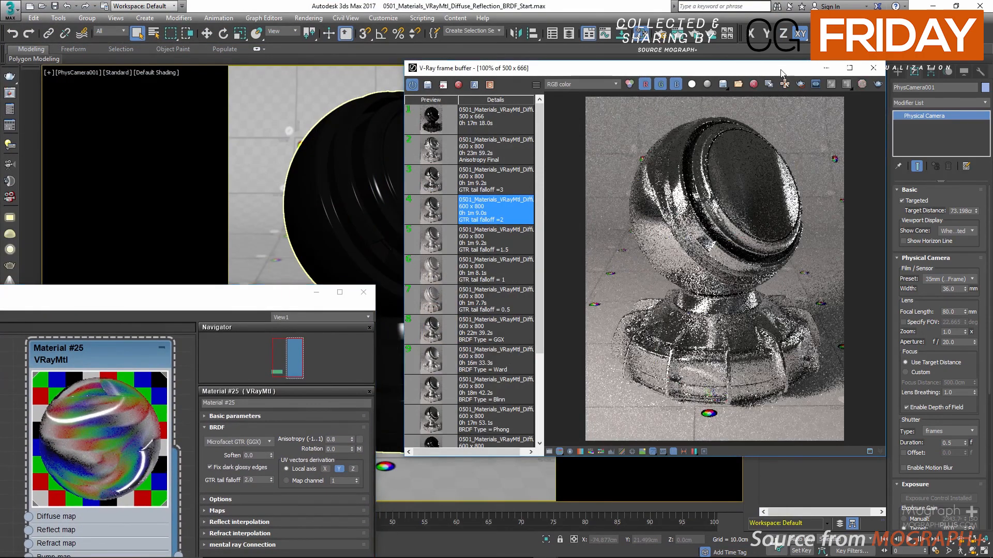
pyautogui.moveTo(778, 70); pyautogui.dragTo(874, 73)
pyautogui.moveTo(218, 294); pyautogui.dragTo(423, 162)
pyautogui.scroll(-3, 231, 432)
pyautogui.moveTo(160, 500); pyautogui.dragTo(220, 350, button='middle')
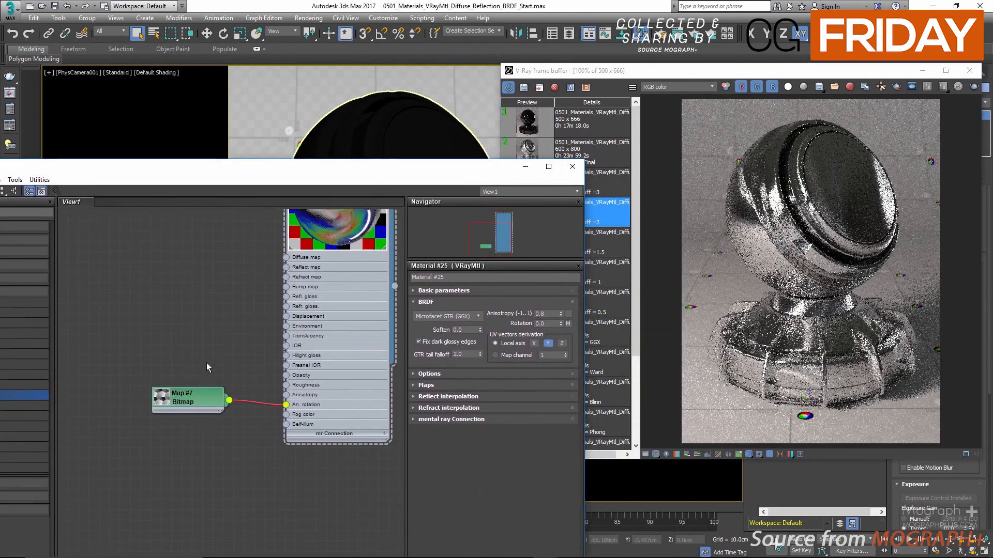
pyautogui.rightClick(202, 399)
pyautogui.click(273, 279)
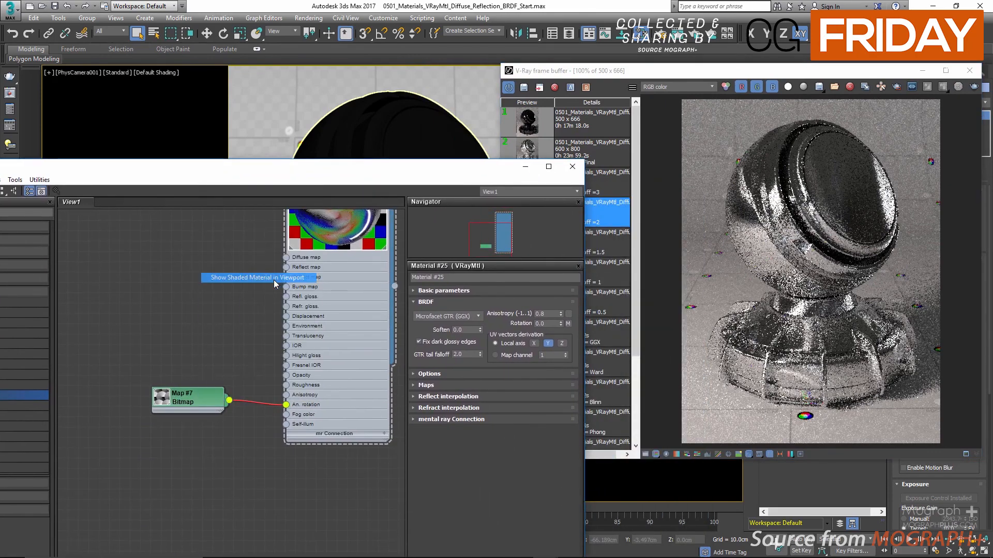
# Set the Anis_01.png bitmap's U and V tiling to 5.
pyautogui.doubleClick(197, 392)
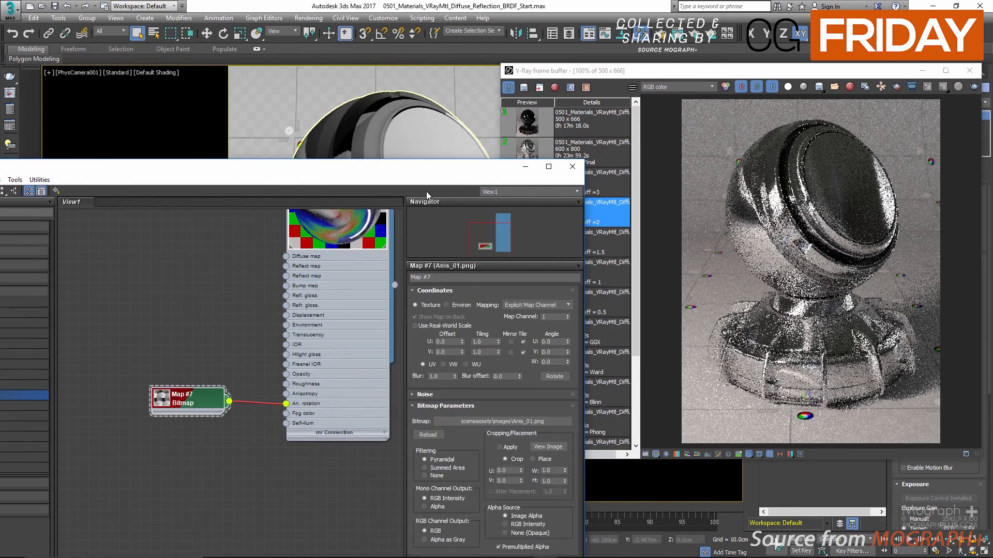
pyautogui.moveTo(430, 176); pyautogui.dragTo(83, 226)
pyautogui.doubleClick(135, 392)
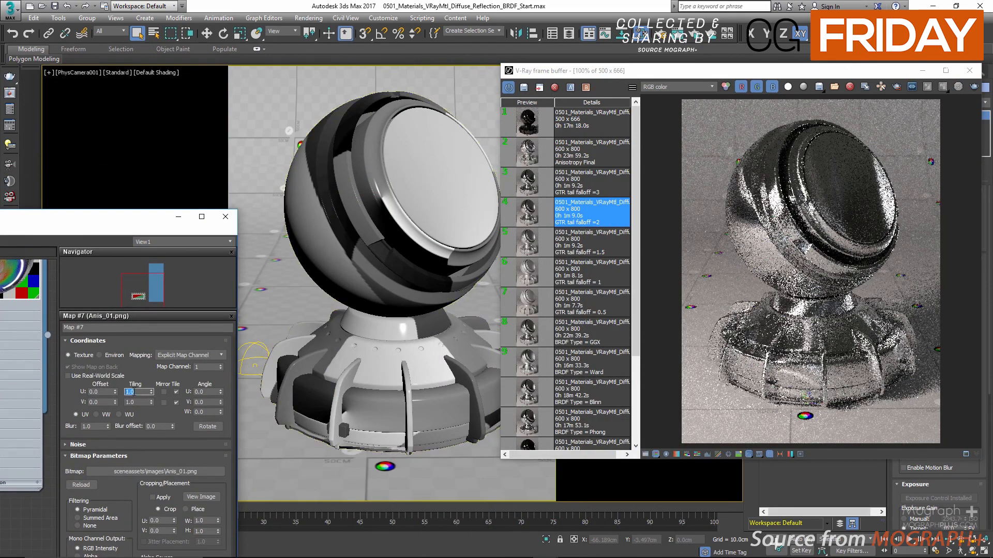
pyautogui.write('5')
pyautogui.press('Tab')
pyautogui.write('5')
pyautogui.press('Return')
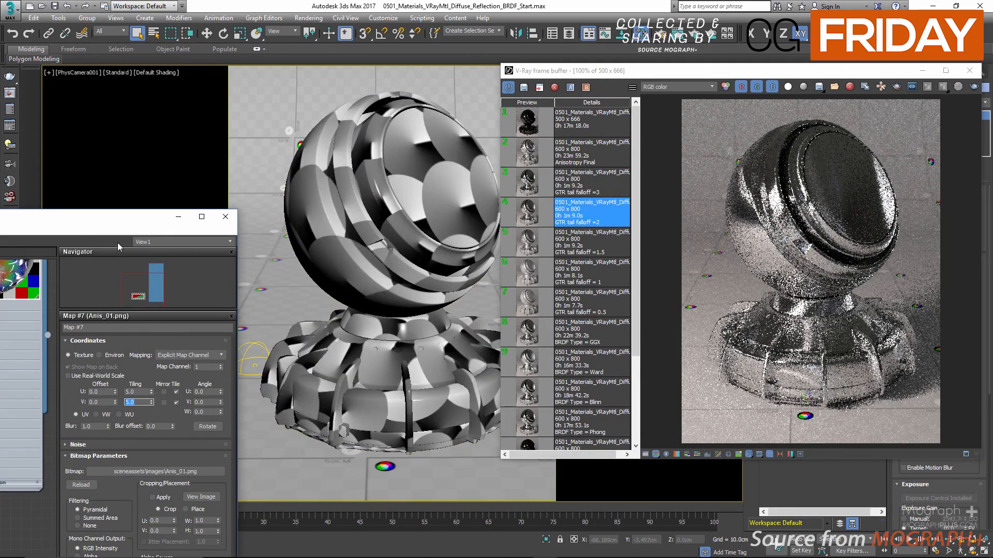
# Return to the VRayMtl's basic parameters and set its reflection glossiness to 0.7.
pyautogui.moveTo(108, 220); pyautogui.dragTo(332, 212)
pyautogui.moveTo(149, 265); pyautogui.dragTo(131, 350, button='middle')
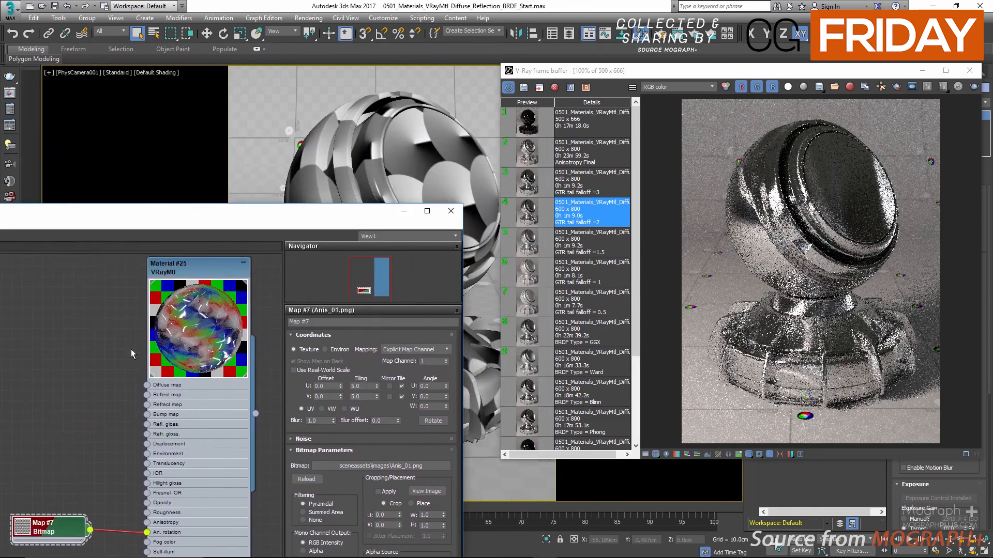
pyautogui.doubleClick(197, 267)
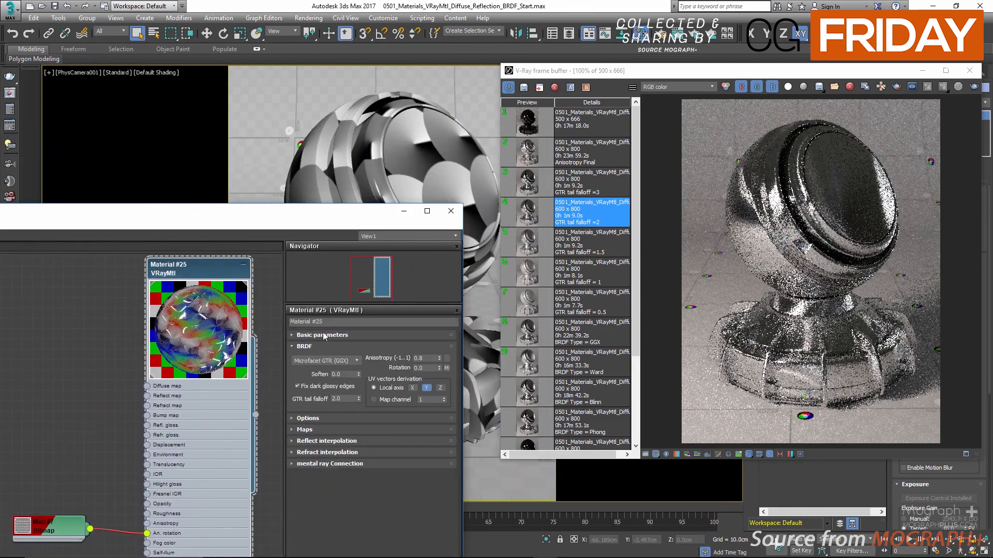
pyautogui.click(325, 335)
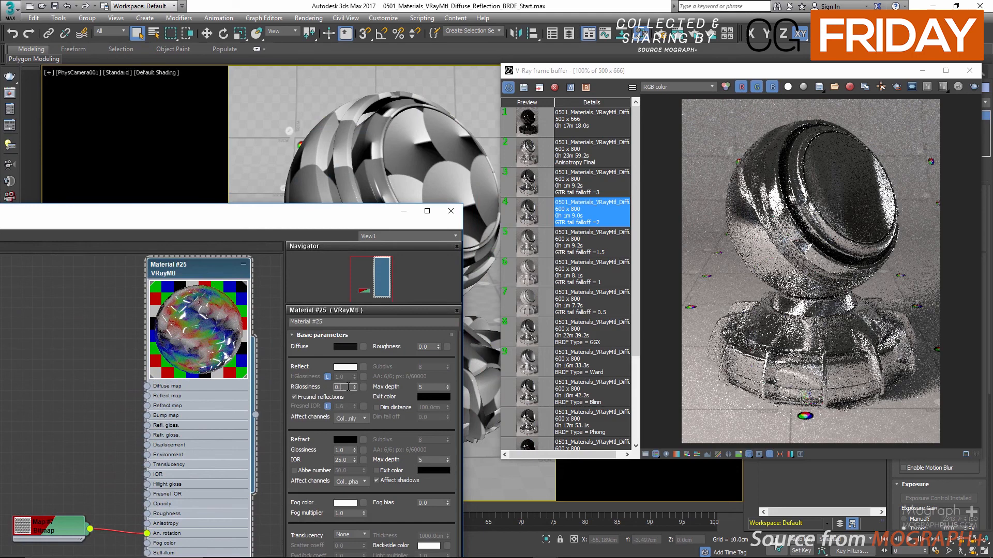
pyautogui.click(348, 387)
pyautogui.write('0.7')
pyautogui.press('Return')
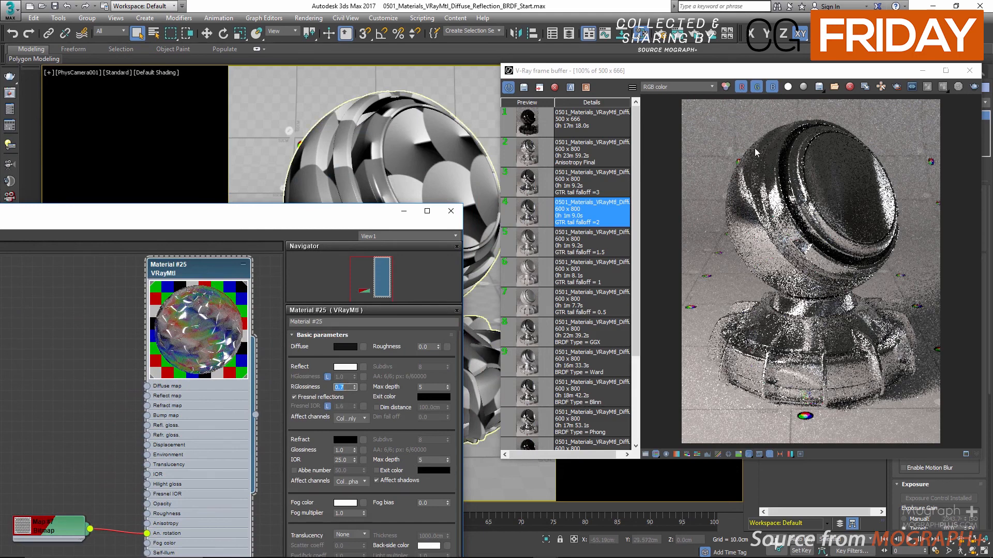
# Run an interactive render of the material with the mapped anisotropy rotation, and stop it.
pyautogui.click(696, 37)
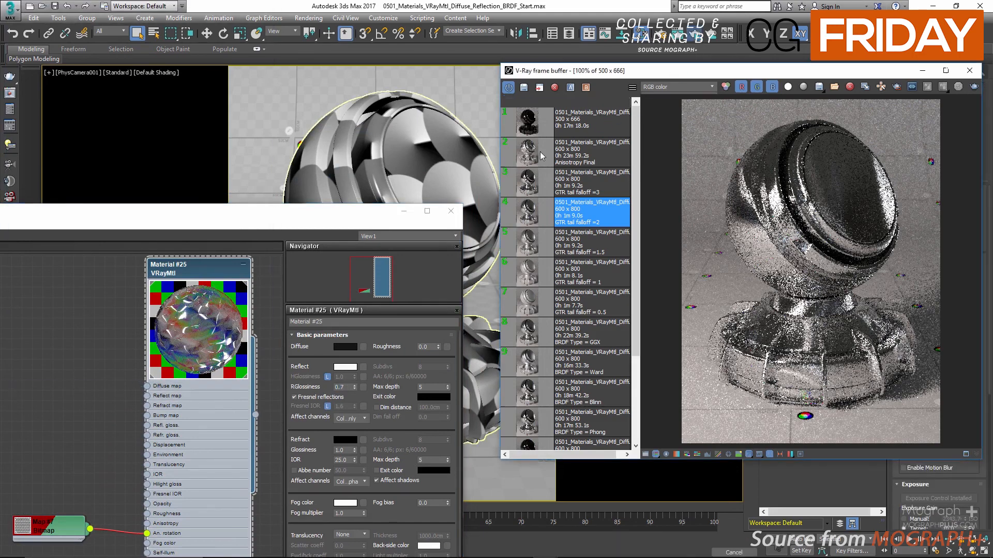
pyautogui.moveTo(383, 225); pyautogui.dragTo(385, 74)
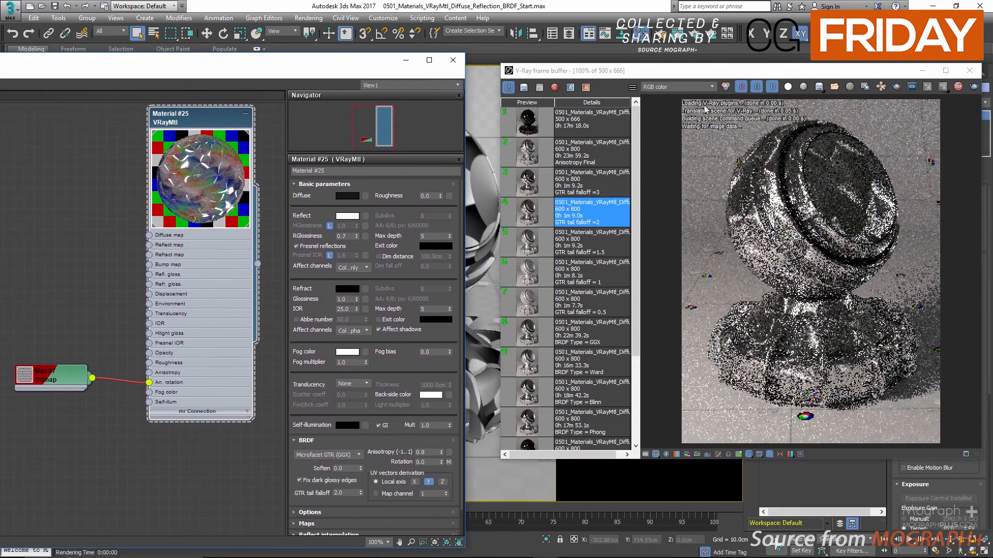
pyautogui.moveTo(727, 77); pyautogui.dragTo(661, 109)
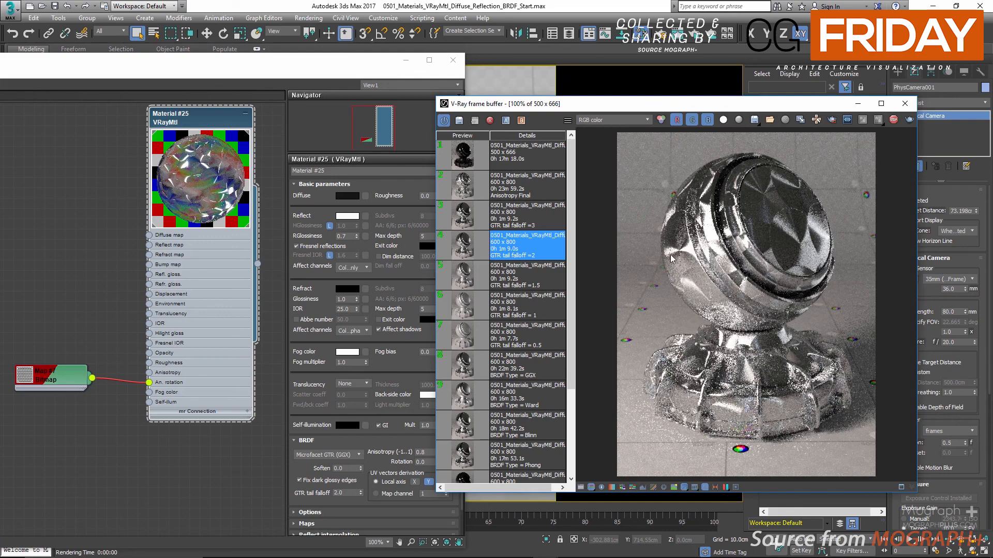
pyautogui.click(893, 119)
# Load the saved Anisotropy Final render from the history and move the frame buffer beside the material settings.
pyautogui.doubleClick(466, 189)
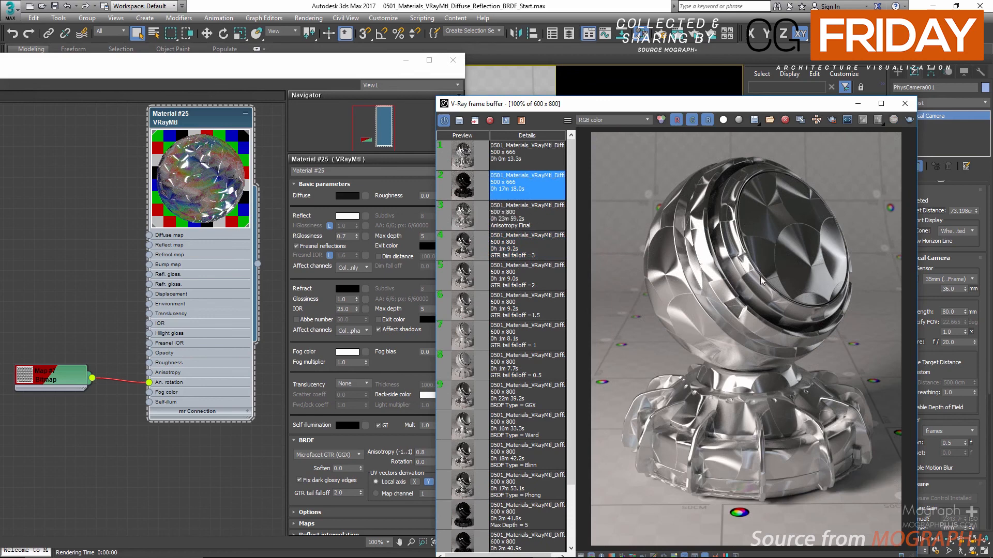
pyautogui.moveTo(716, 104); pyautogui.dragTo(653, 53)
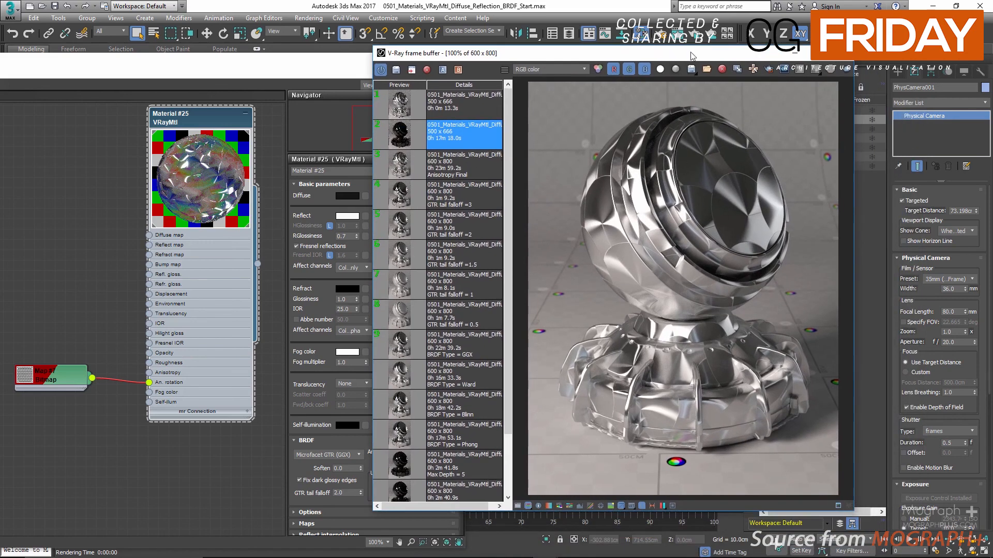
pyautogui.moveTo(675, 58); pyautogui.dragTo(789, 60)
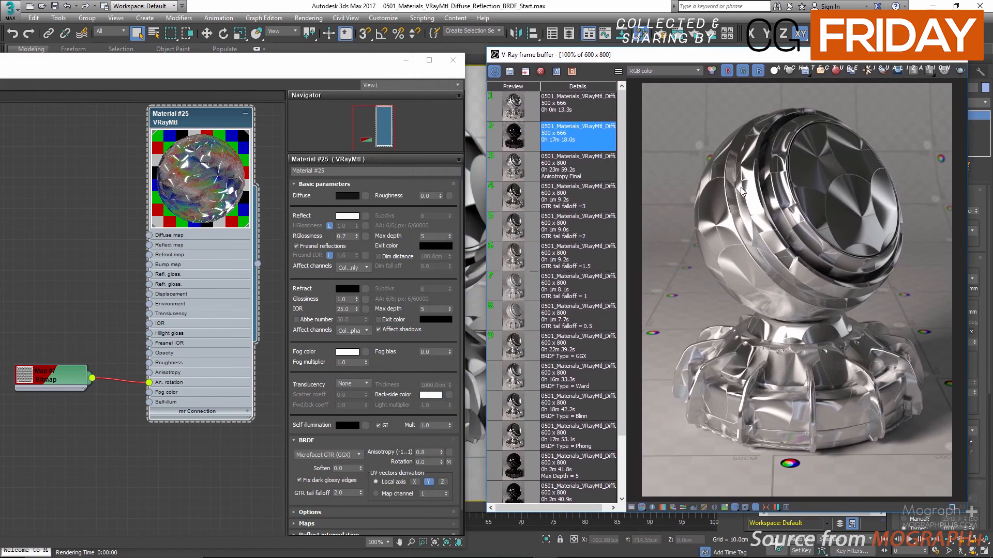